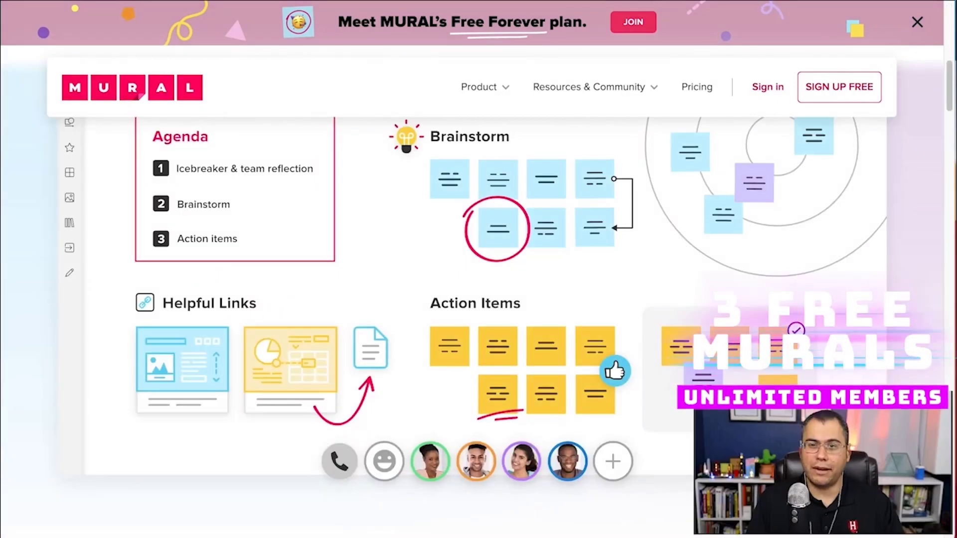
scroll(471, 305, up, 1)
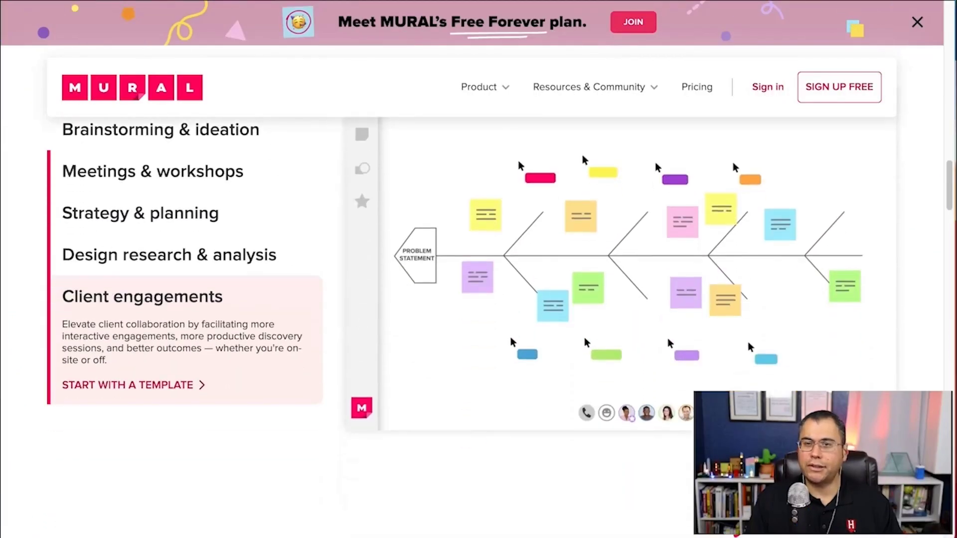
scroll(479, 324, up, 2)
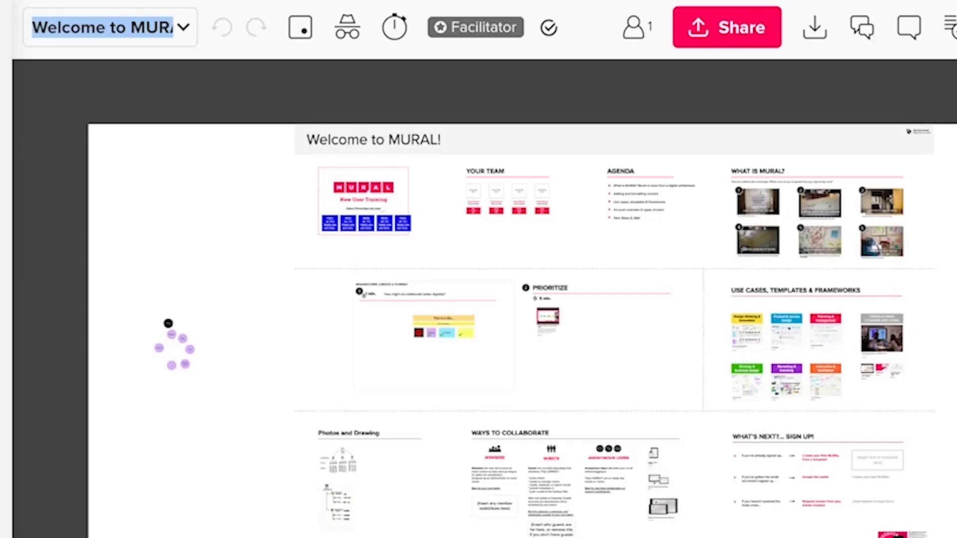
Rename the mural as Welcome
text(Welcome)
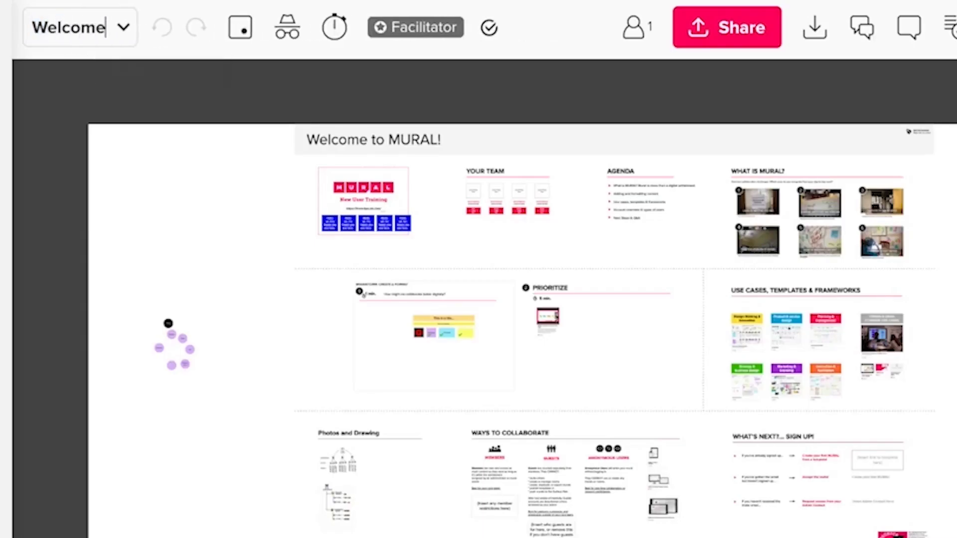
key(Return)
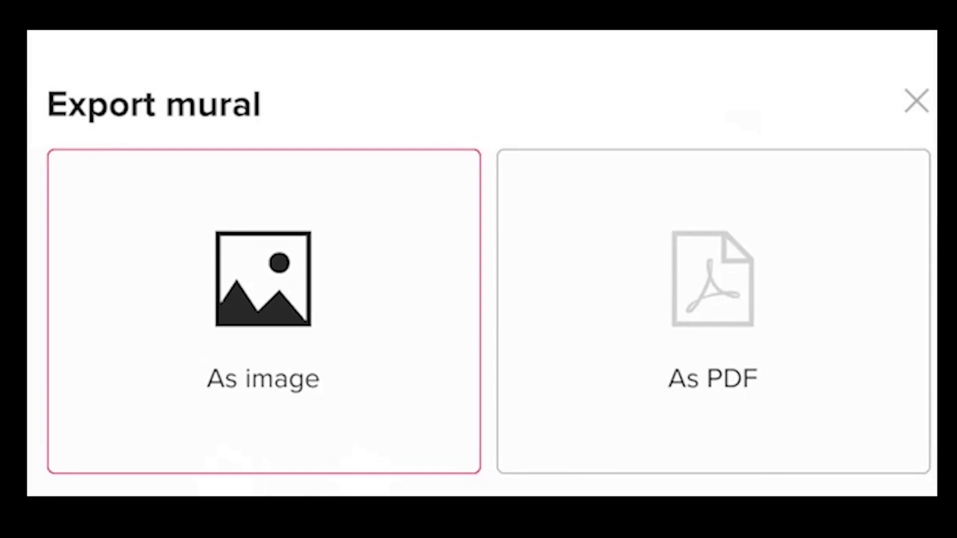
Look through the image and PDF formats offered for exporting the mural
key(Tab)
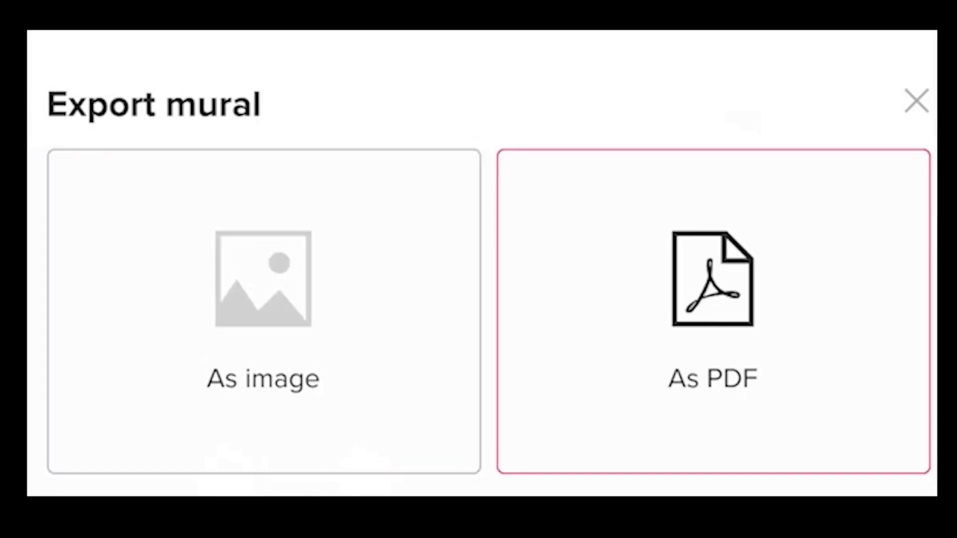
key(Tab)
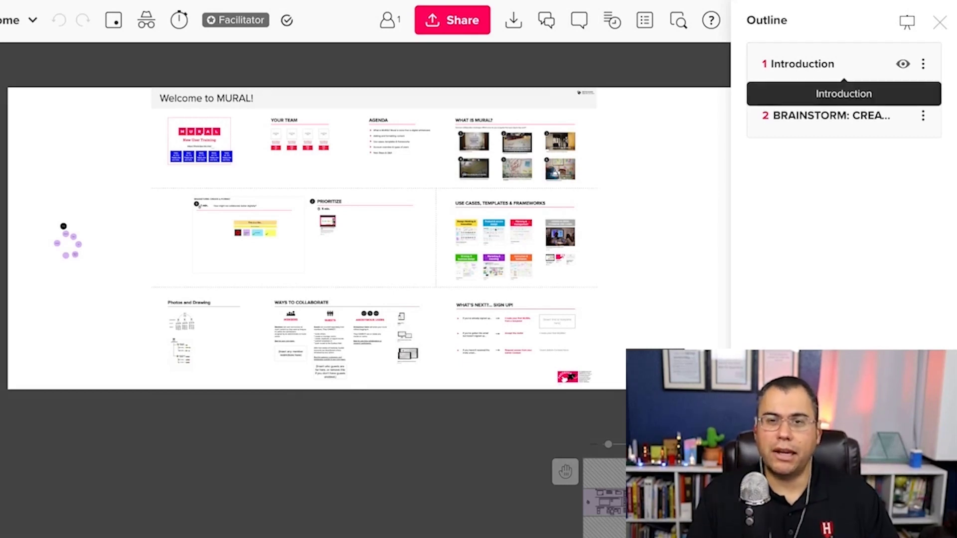
Go to the outline's Introduction section and launch the Celebrate confetti with the facilitator options
click(844, 64)
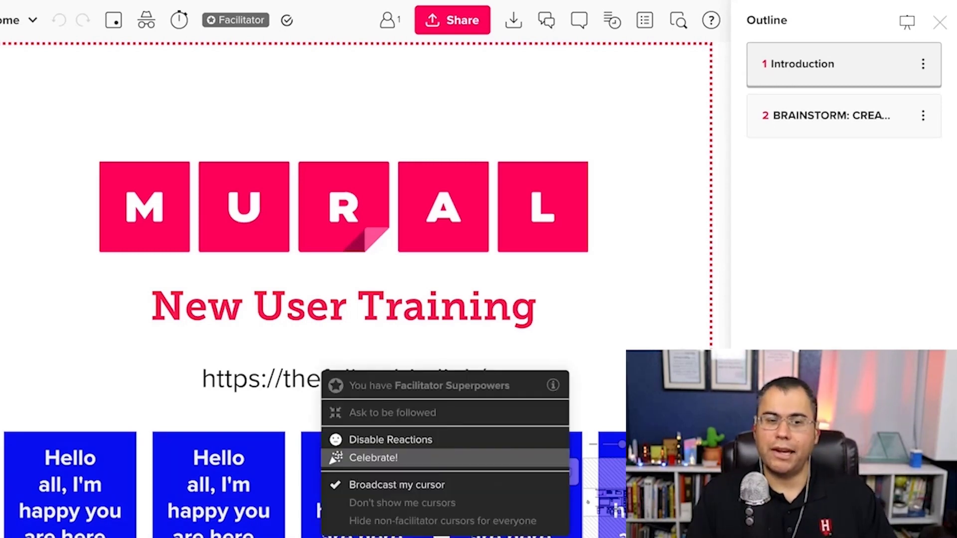
click(379, 455)
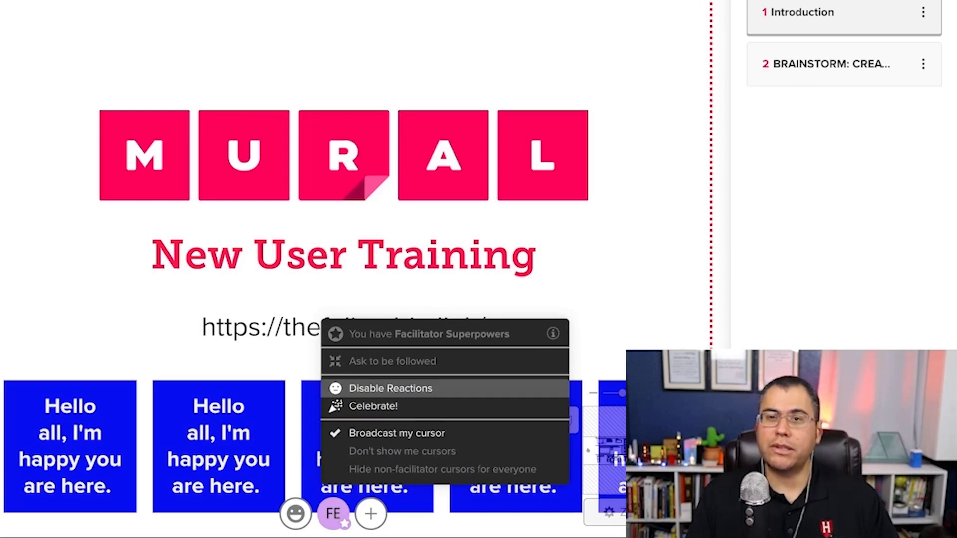
click(374, 407)
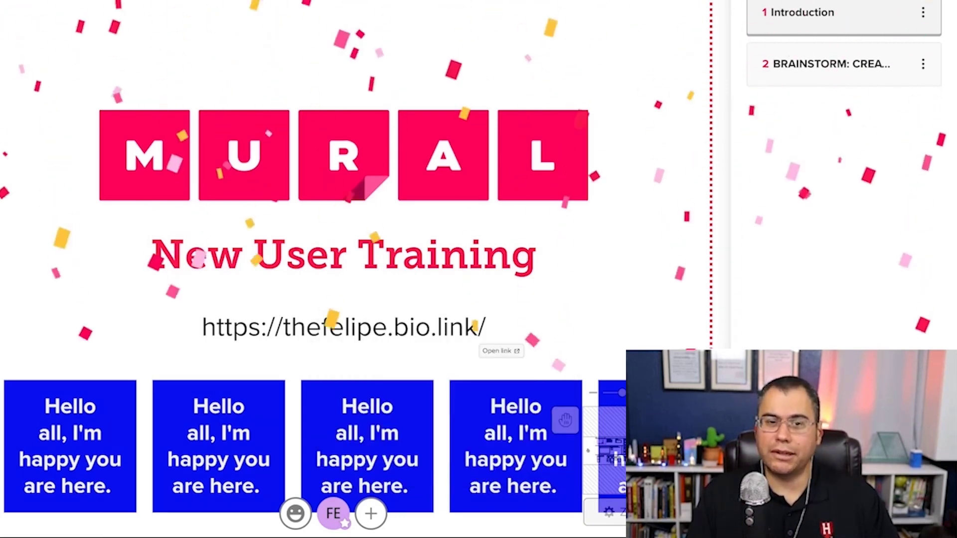
click(334, 514)
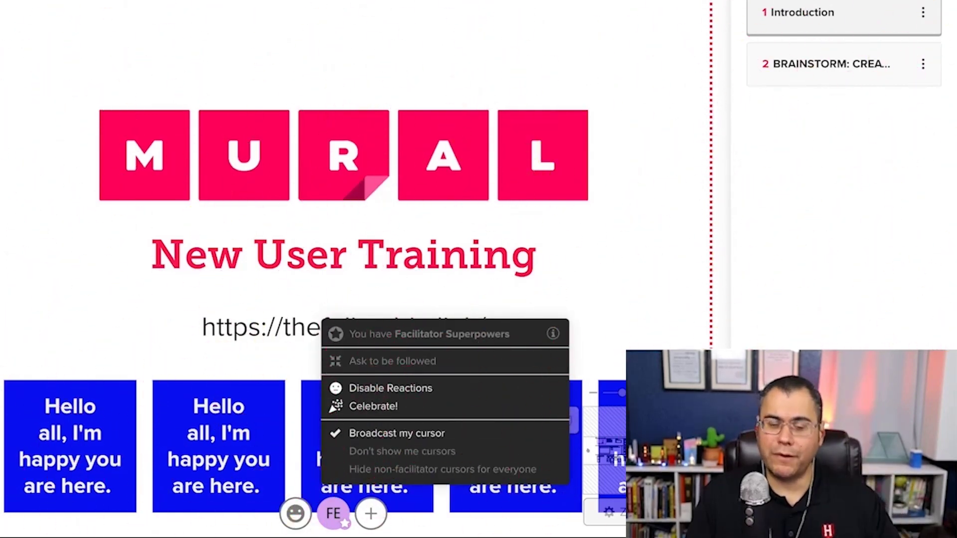
click(333, 513)
click(333, 513)
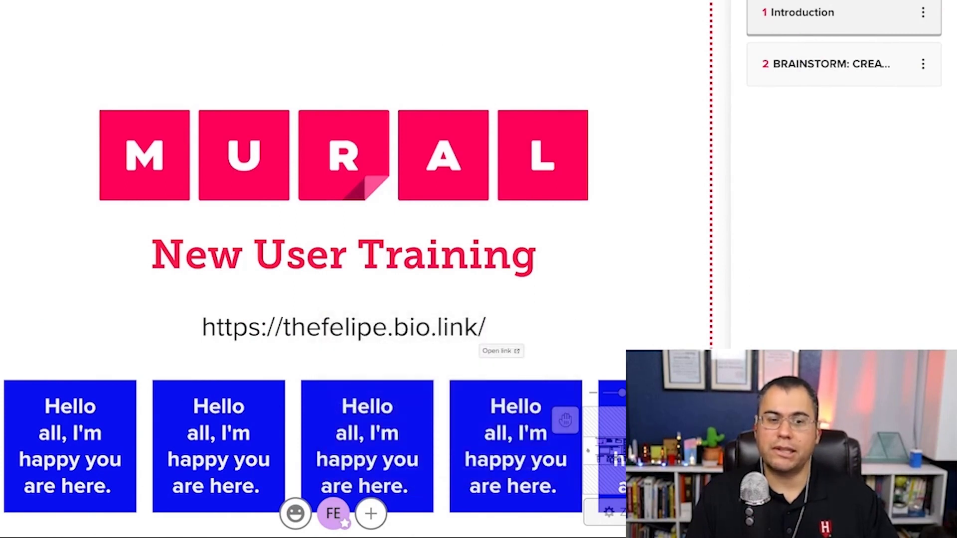
Send a thumbs-up reaction, a long series of heart reactions and several party popper reactions
mouse_move(295, 514)
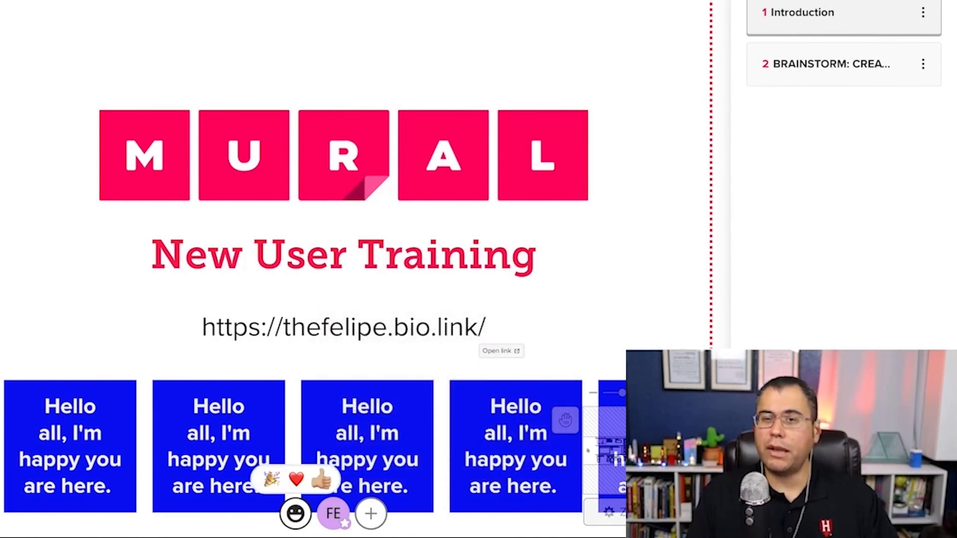
click(321, 480)
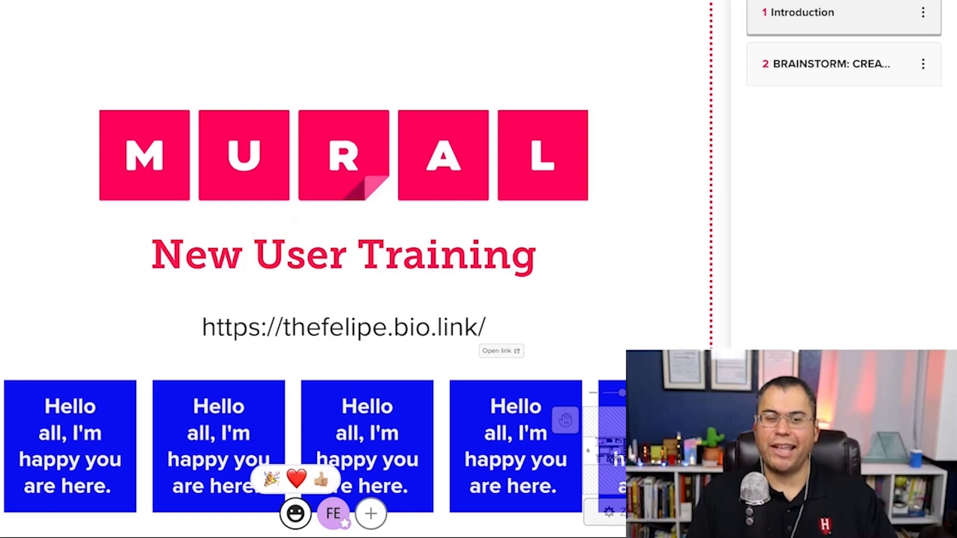
click(297, 479)
click(296, 479)
click(297, 479)
click(296, 479)
click(296, 479)
click(296, 480)
click(296, 479)
click(296, 479)
click(297, 479)
click(296, 479)
click(297, 479)
click(297, 479)
click(297, 479)
click(296, 479)
click(296, 479)
click(296, 479)
click(296, 480)
click(271, 479)
click(271, 479)
click(271, 479)
click(272, 480)
click(272, 479)
click(271, 479)
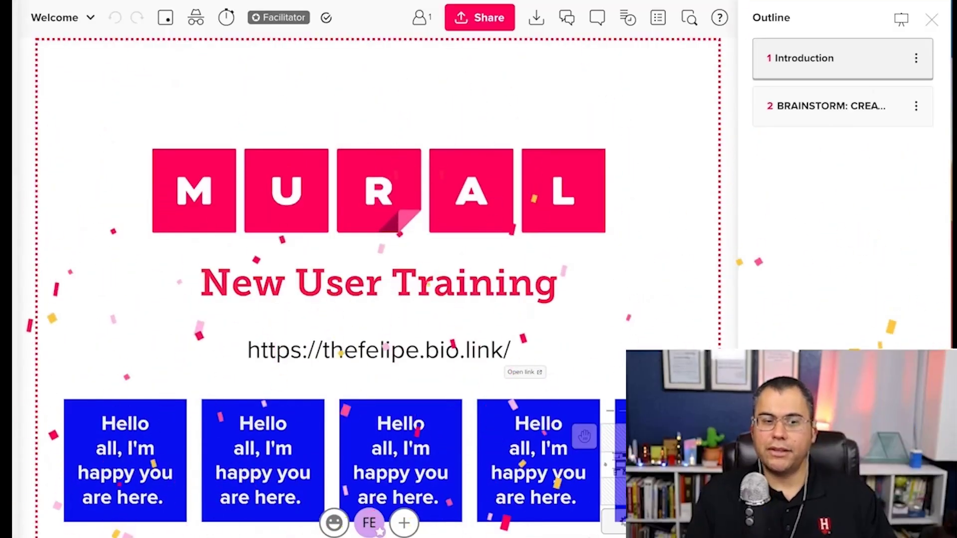
Delete the first four blue sticky notes in the Introduction section and undo the deletions
click(124, 459)
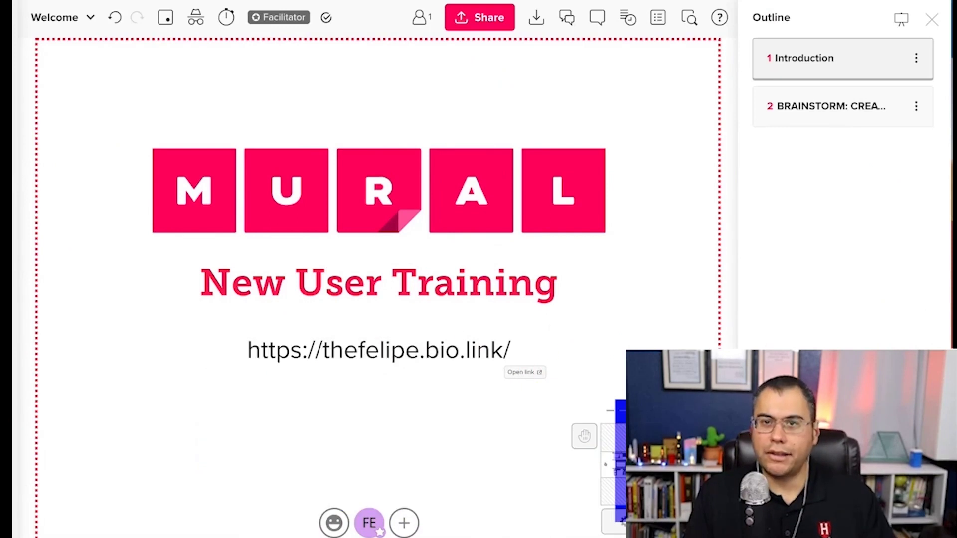
click(115, 18)
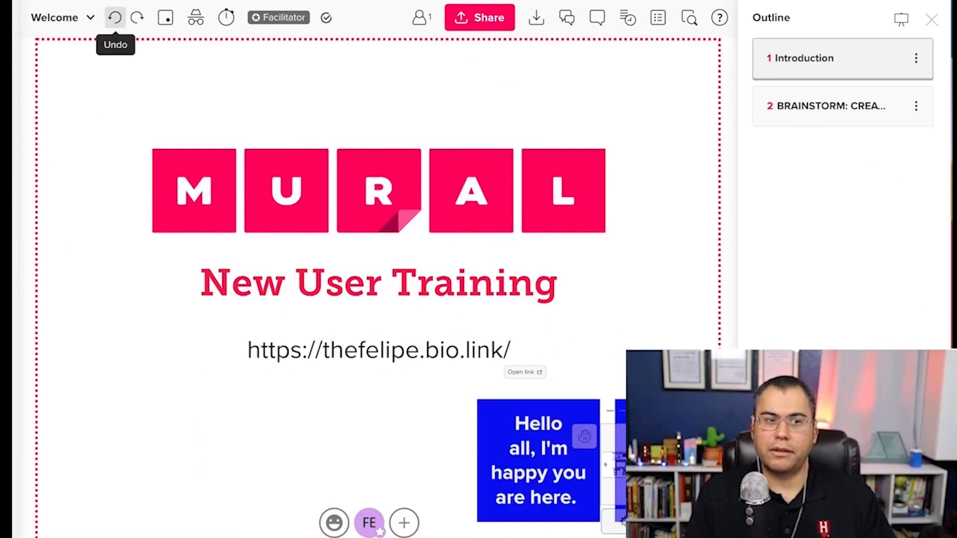
click(114, 18)
click(115, 17)
click(115, 18)
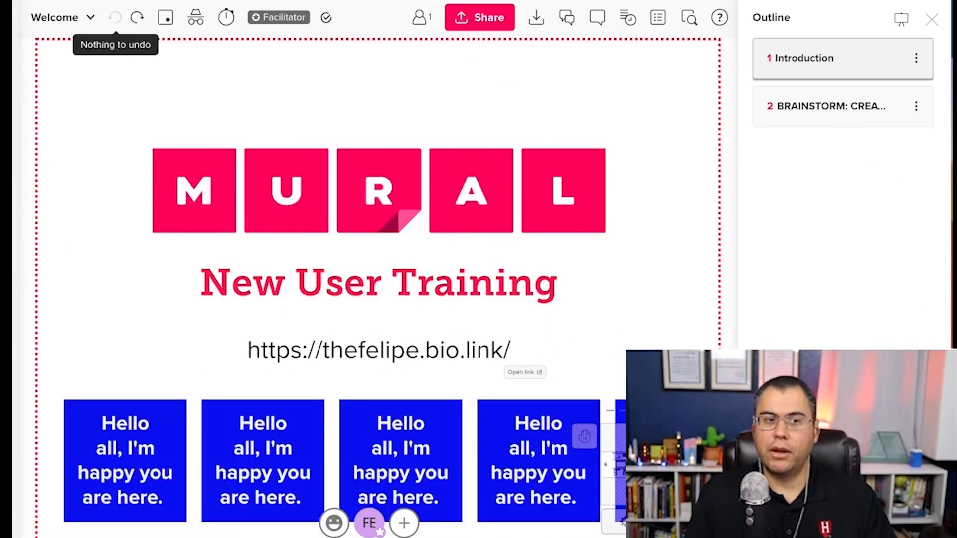
Redo two of the sticky note deletions, select everything on the mural, and undo the two deletions
click(136, 17)
click(137, 18)
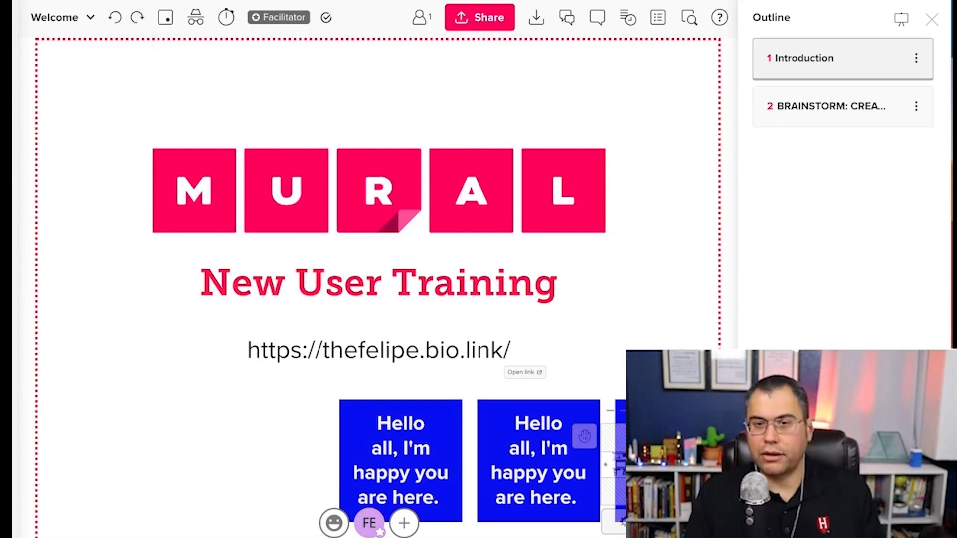
key(ctrl+a)
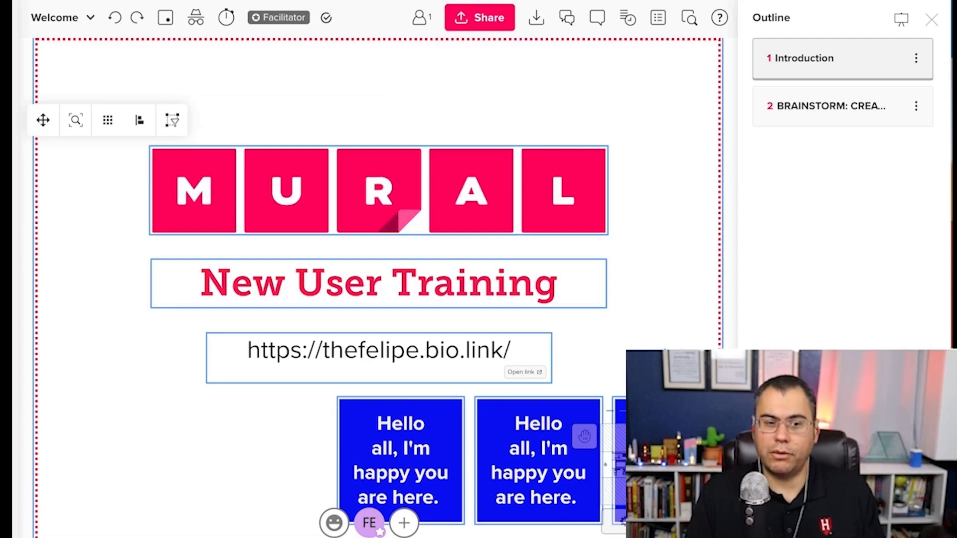
click(149, 75)
key(ctrl+z)
key(ctrl+z)
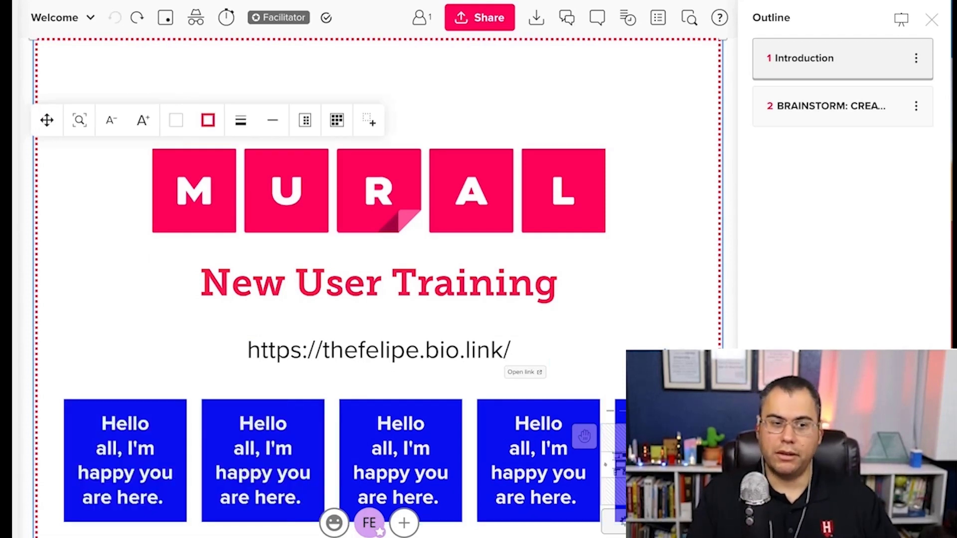
Fill the first sticky note with semi-transparent dark gray and try it over the MURAL logo, returning it to its row
click(125, 461)
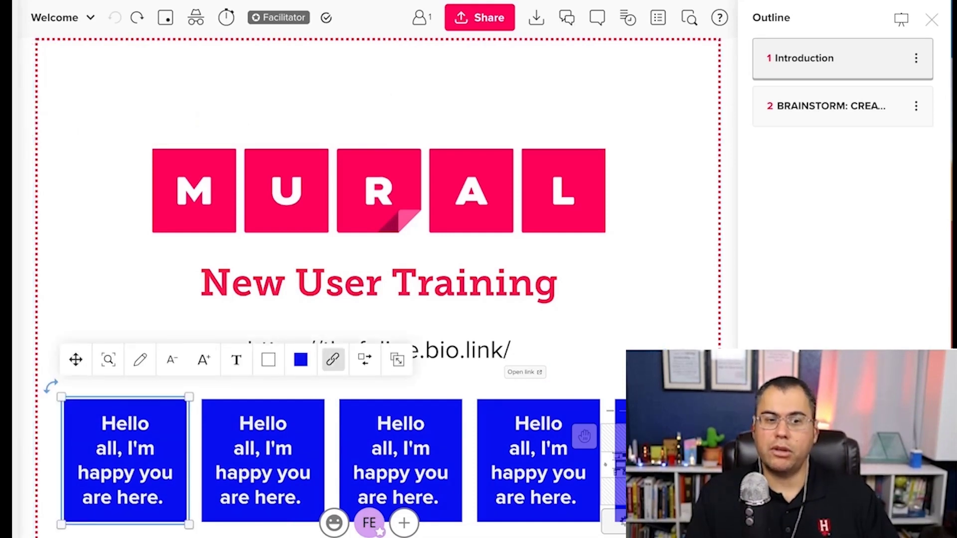
click(301, 360)
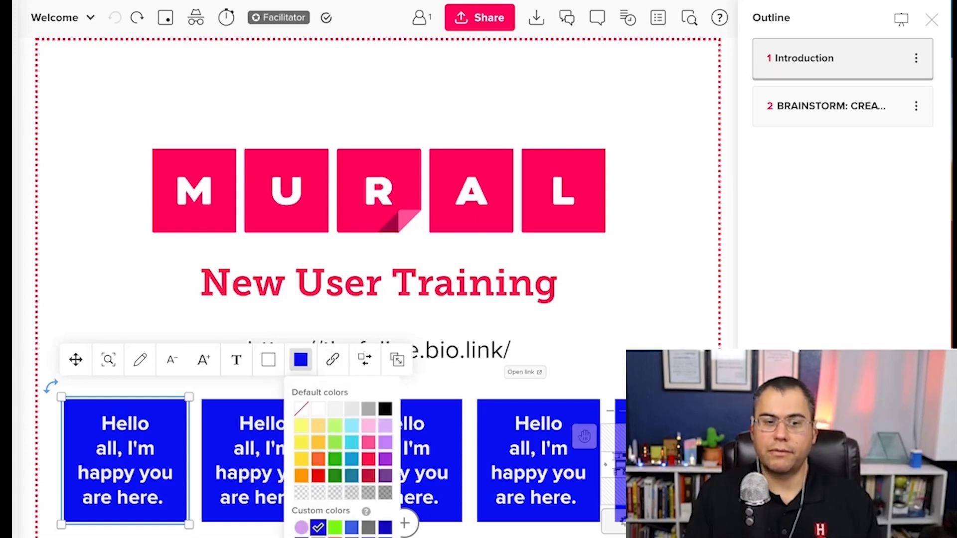
click(385, 492)
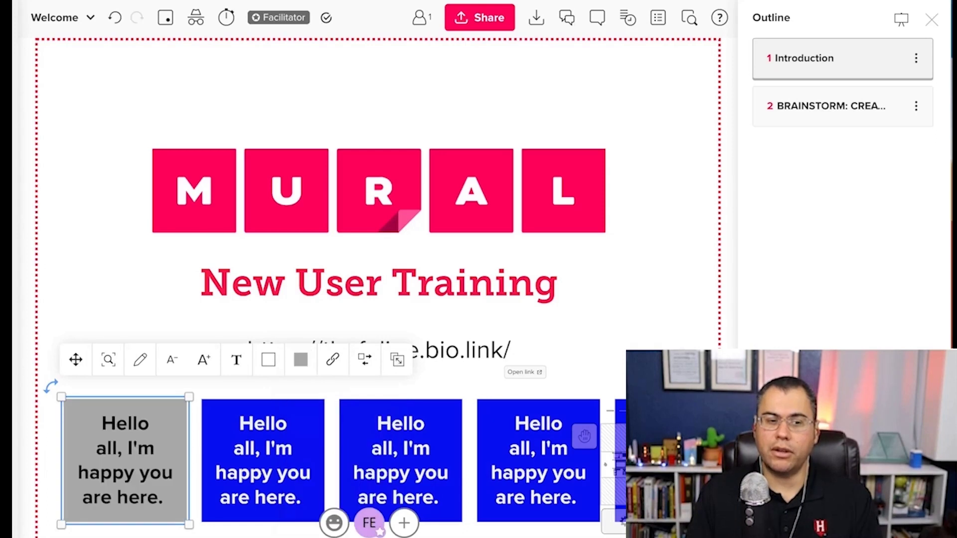
drag(134, 459, 136, 455)
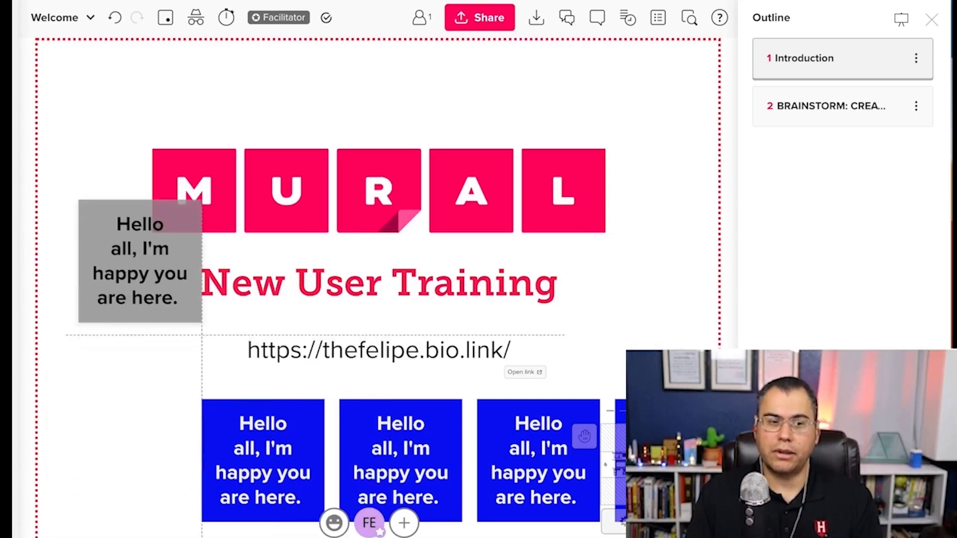
drag(140, 261, 124, 461)
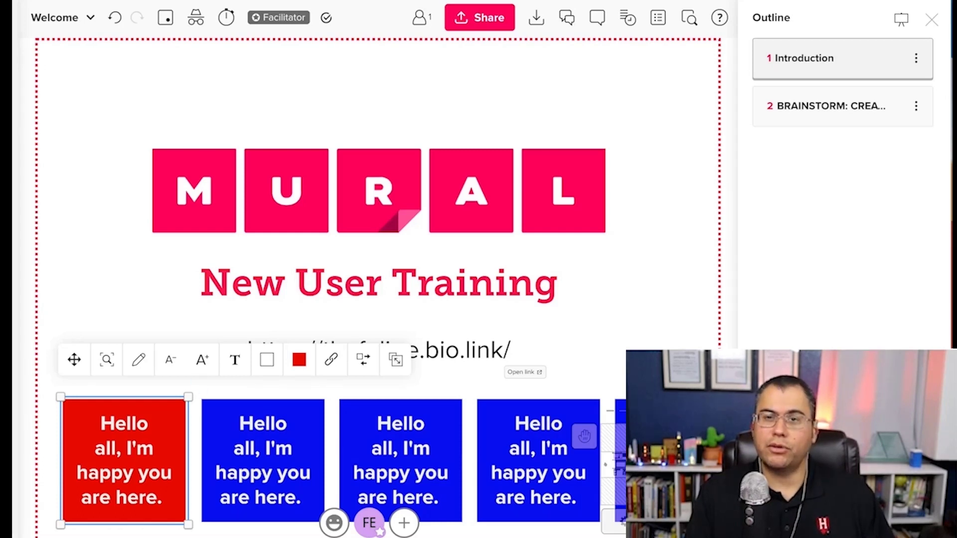
Duplicate the red sticky note and the three blue ones beside it directly above the originals
drag(125, 461, 124, 327)
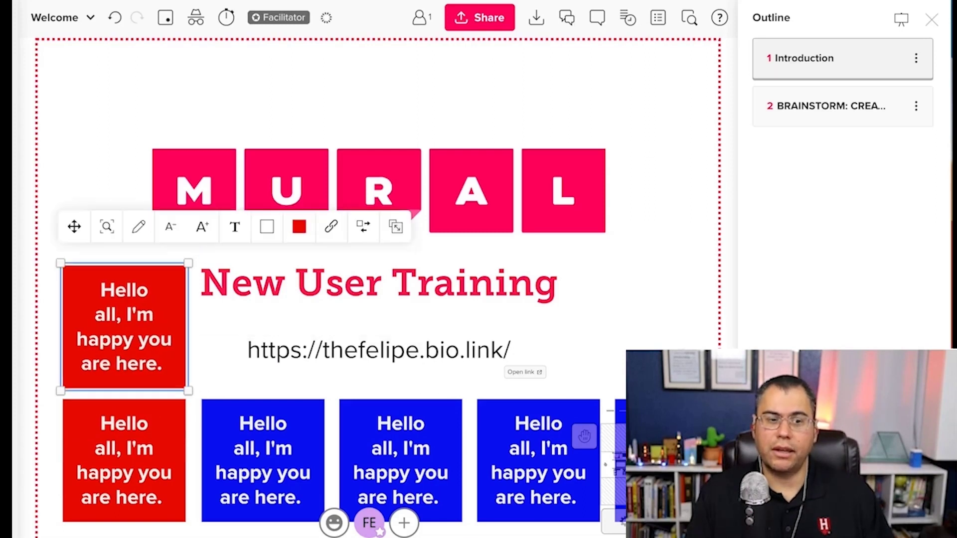
drag(263, 461, 263, 327)
drag(400, 461, 401, 327)
drag(539, 460, 538, 327)
View both rows of sticky notes and pan across them in Move mode
scroll(364, 274, down, 5)
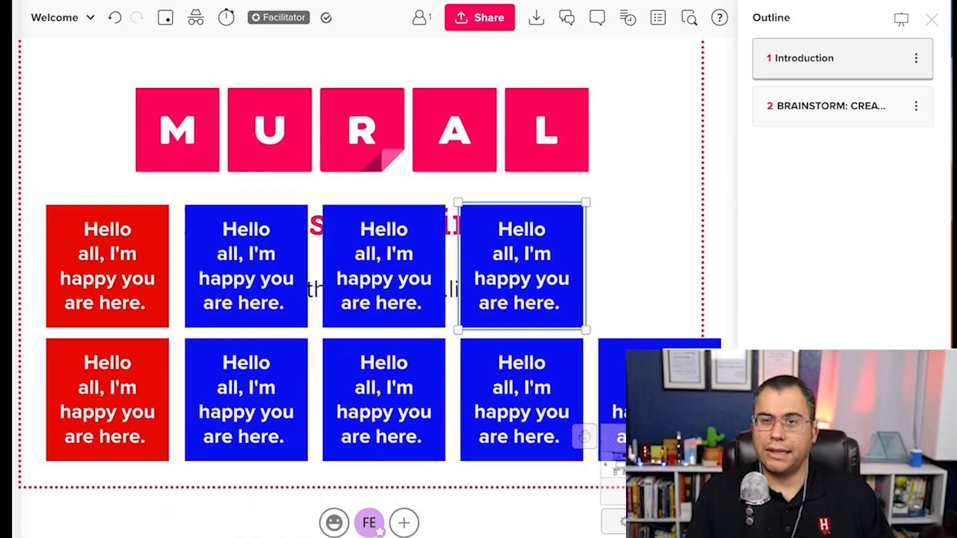
scroll(364, 274, down, 3)
scroll(363, 275, right, 4)
scroll(364, 275, up, 1)
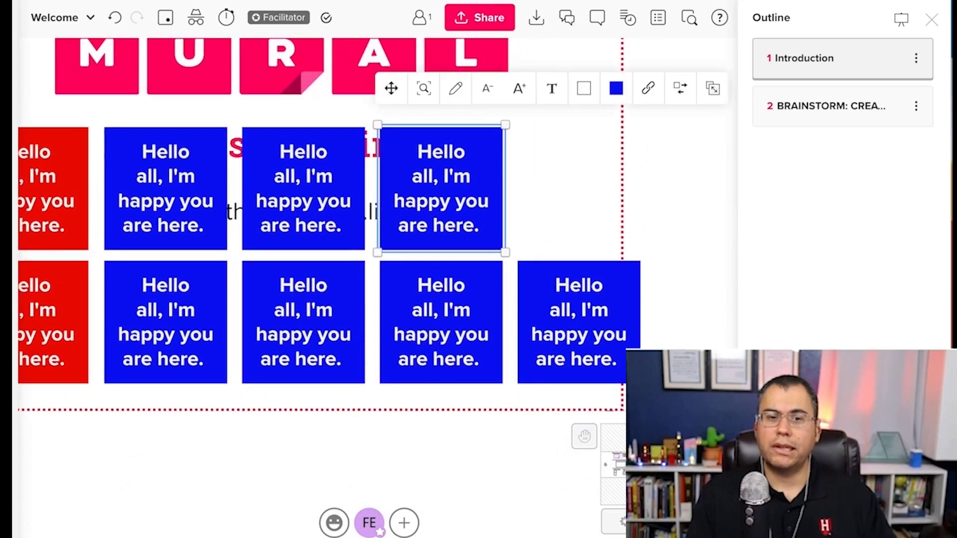
key(space)
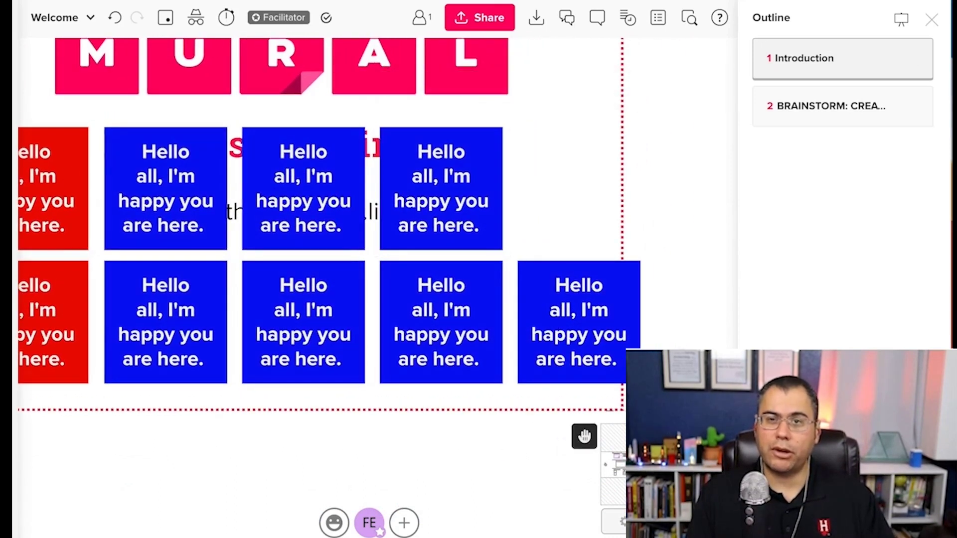
drag(319, 215, 388, 243)
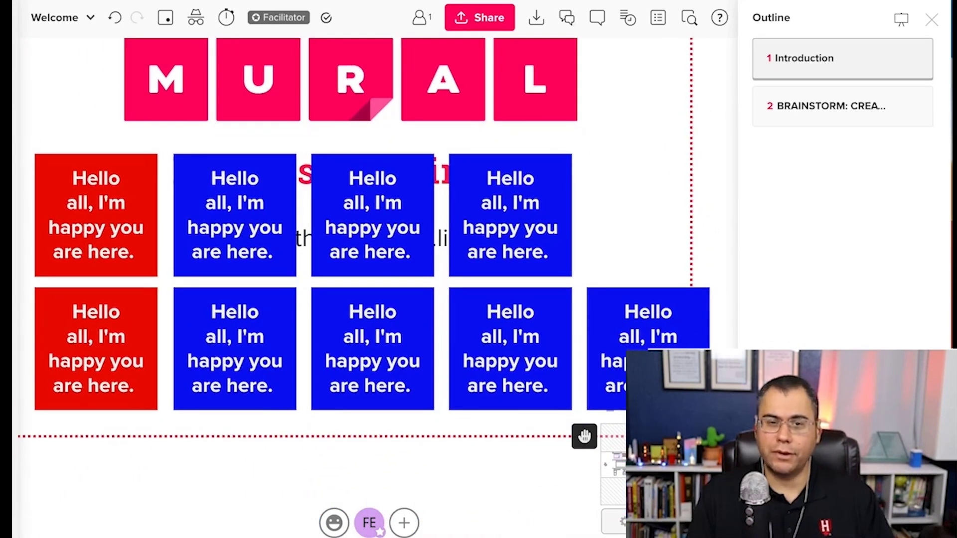
Leave Move mode, move the last sticky note of the upper row over the final lower one, and undo the move
key(space)
drag(510, 215, 645, 286)
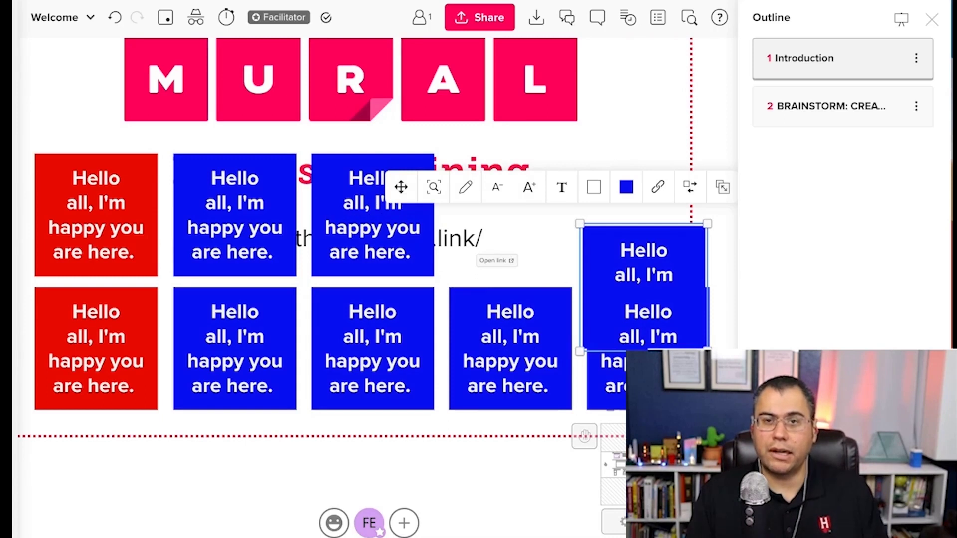
key(ctrl+z)
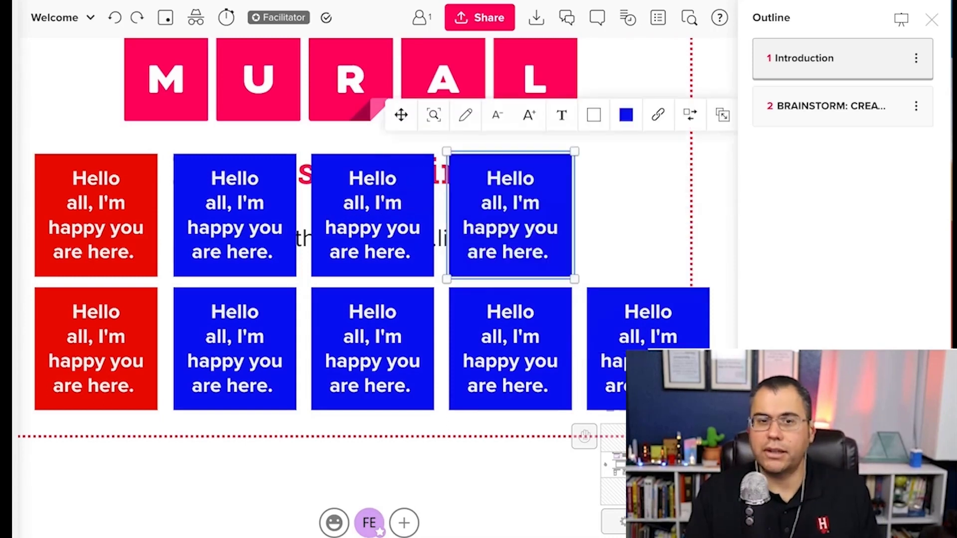
Pan to the end of the sticky note rows in Move mode and switch Move mode on again
key(Escape)
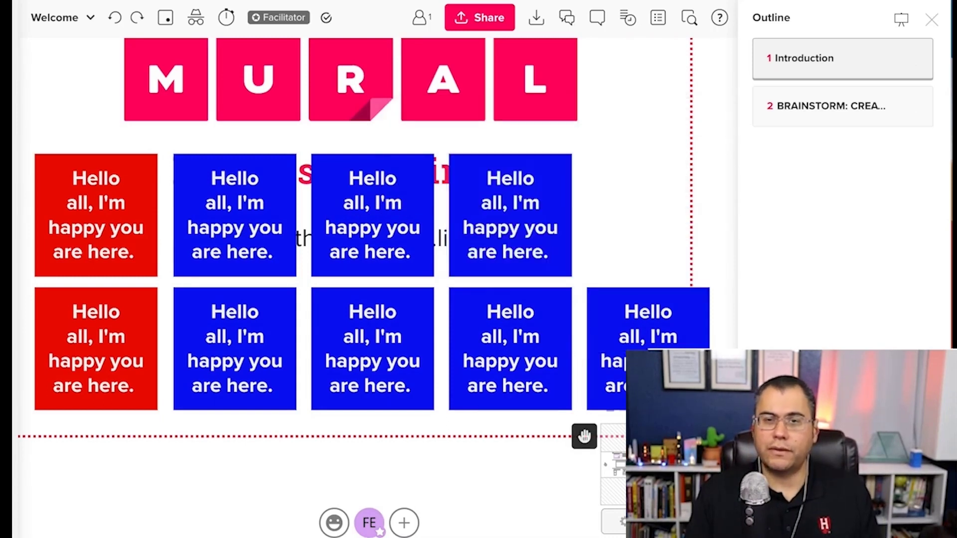
drag(448, 280, 251, 240)
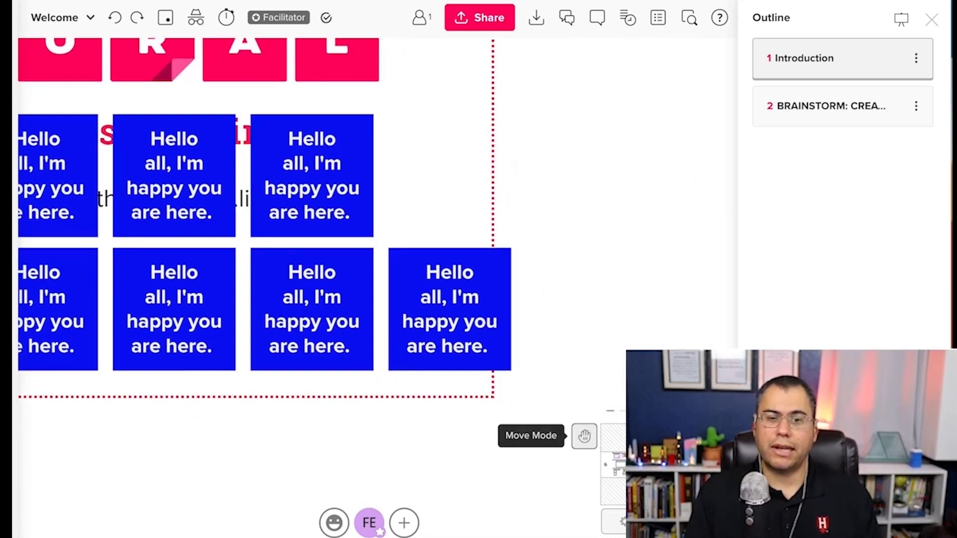
click(584, 437)
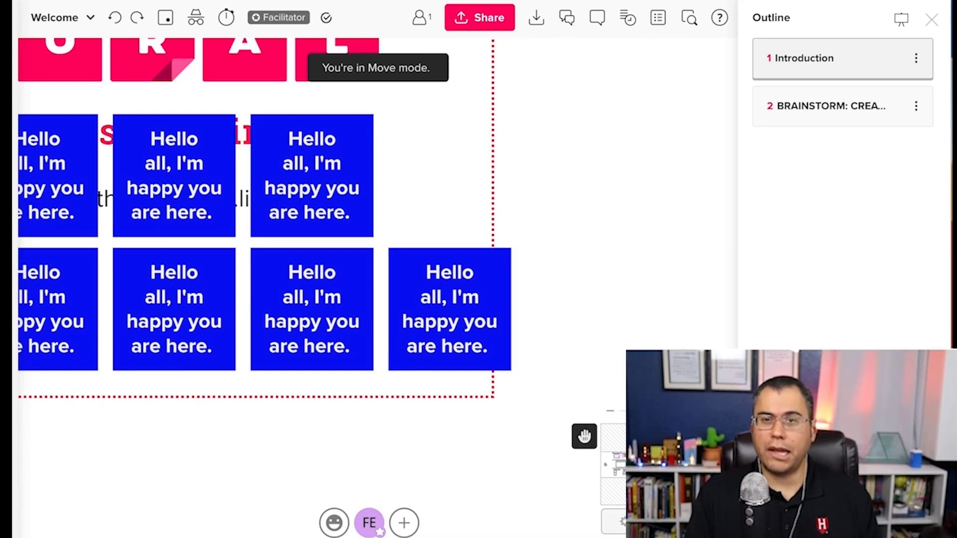
Pan back and forth across the sticky note rows in Move mode and switch Move mode off
drag(199, 214, 603, 323)
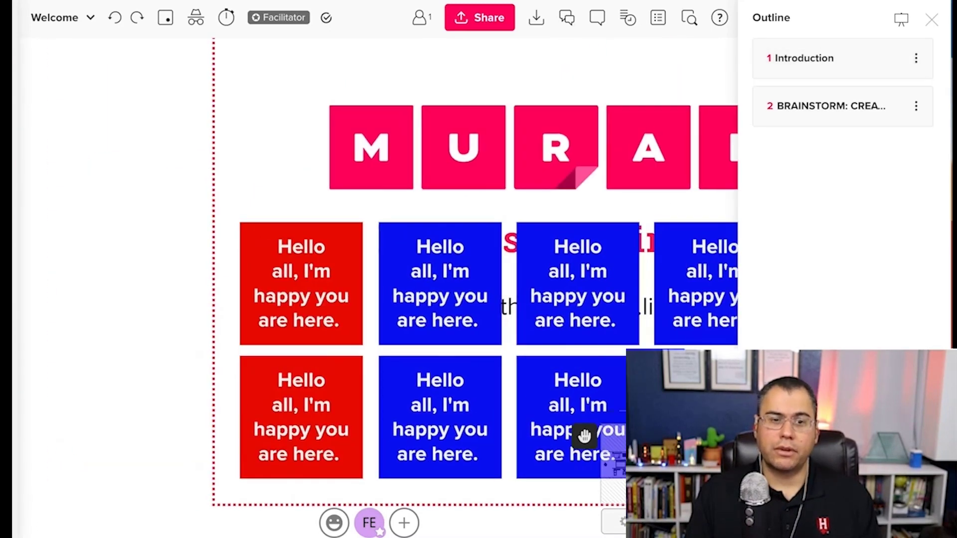
scroll(363, 239, right, 8)
scroll(364, 238, down, 2)
drag(448, 279, 467, 270)
click(584, 436)
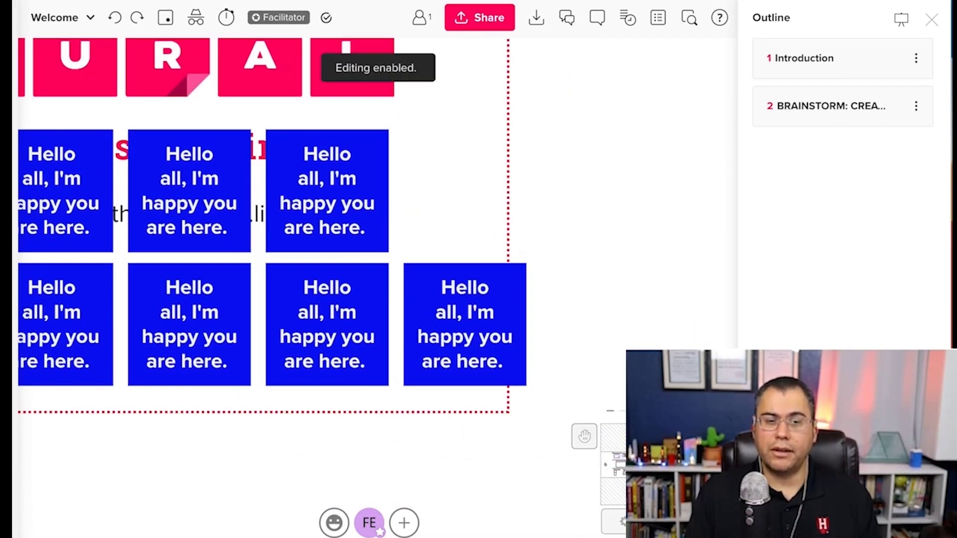
Look around the sticky note area with Move mode off and zoom out to view the entire mural
scroll(584, 436, left, 4)
scroll(584, 436, up, 2)
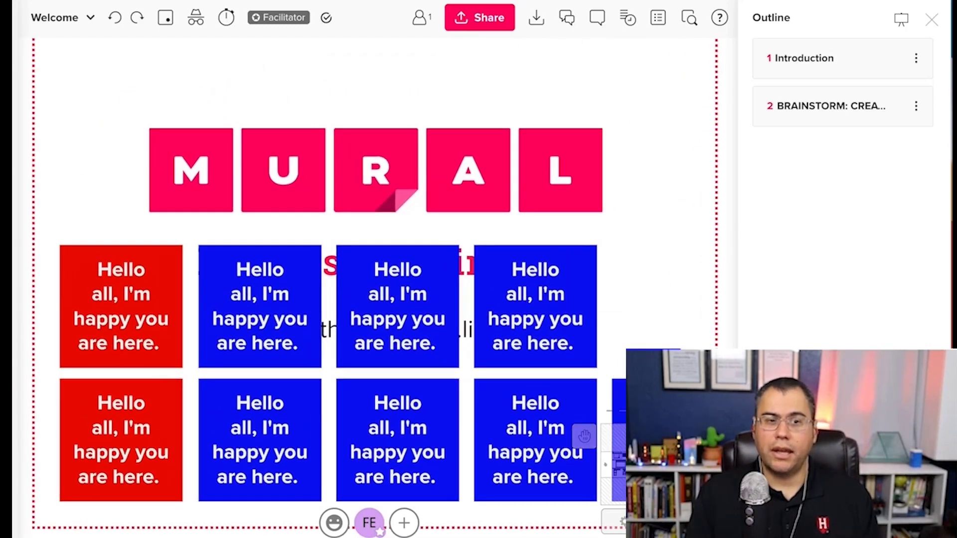
scroll(375, 287, left, 5)
scroll(375, 287, up, 1)
scroll(375, 287, right, 1)
scroll(375, 287, up, 1)
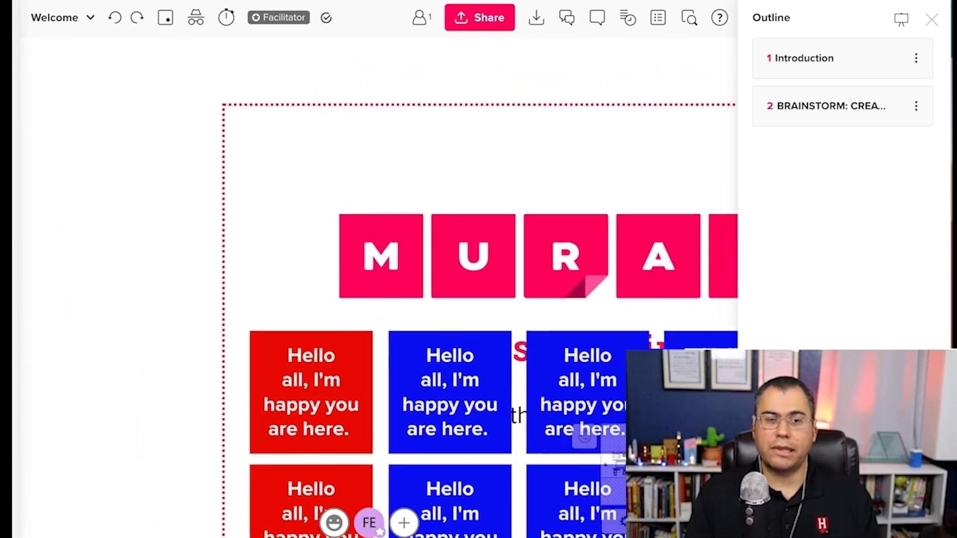
scroll(375, 287, left, 4)
scroll(375, 287, right, 5)
scroll(375, 287, down, 1)
scroll(110, 255, down, 7)
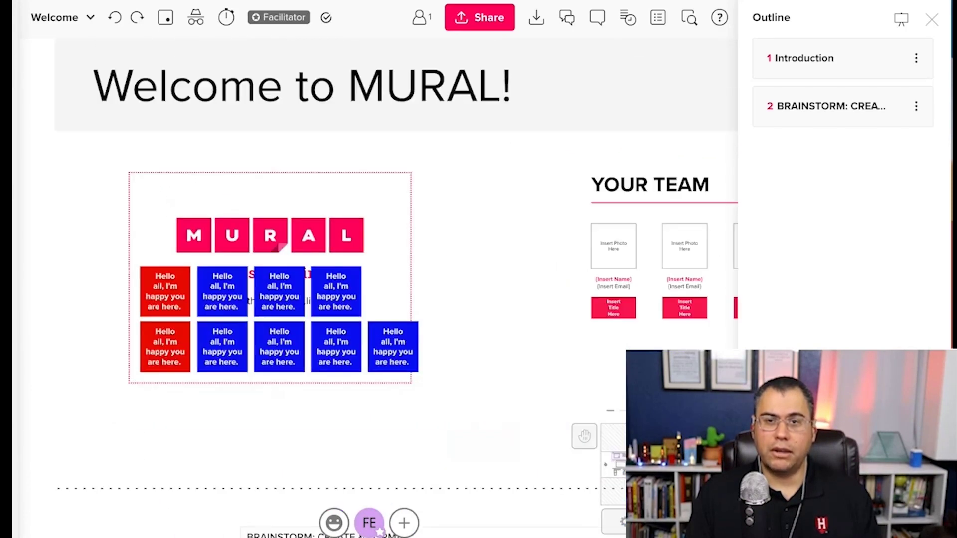
scroll(110, 255, down, 2)
scroll(110, 254, right, 1)
scroll(379, 249, down, 5)
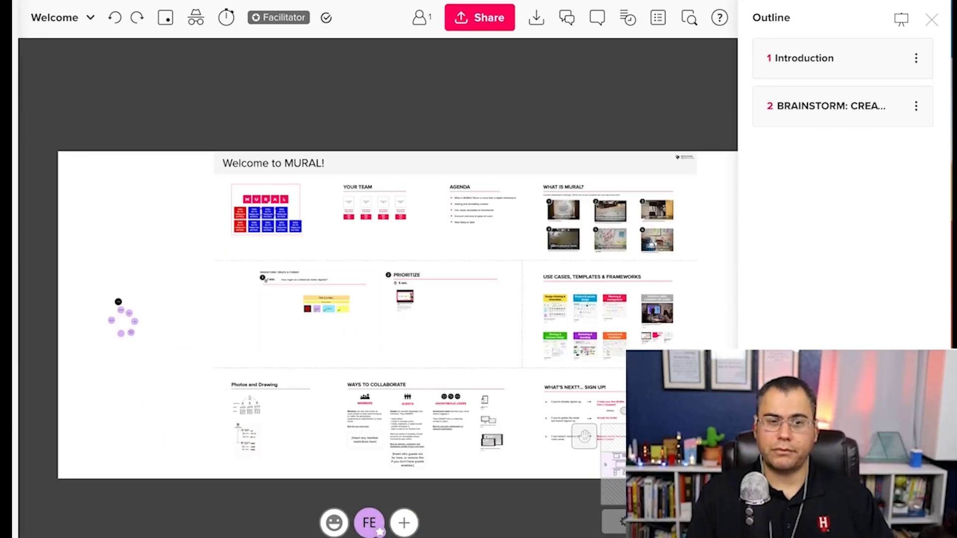
scroll(379, 248, down, 1)
scroll(379, 248, right, 1)
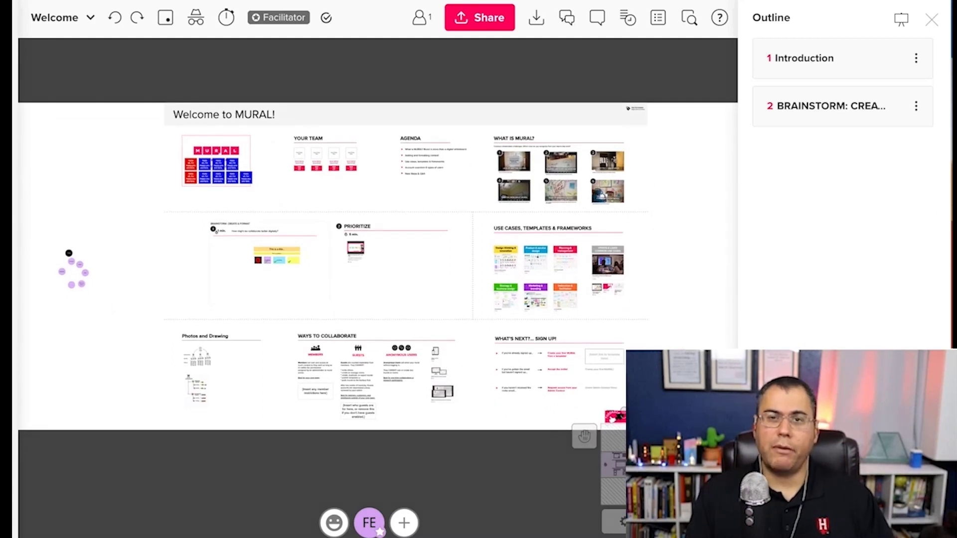
Open the mural settings and rename the mural as "Welcome to Mural"
right_click(371, 196)
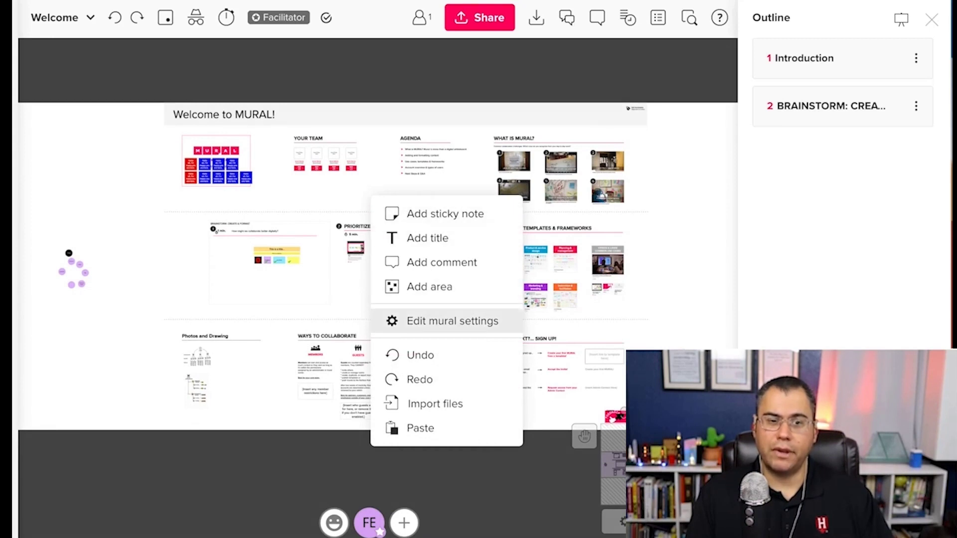
click(449, 321)
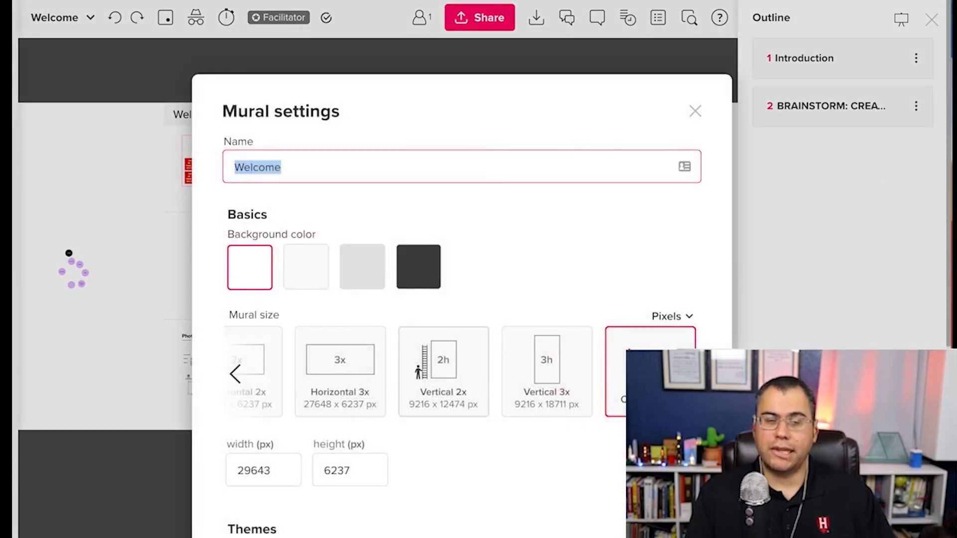
click(285, 168)
text(to Mural)
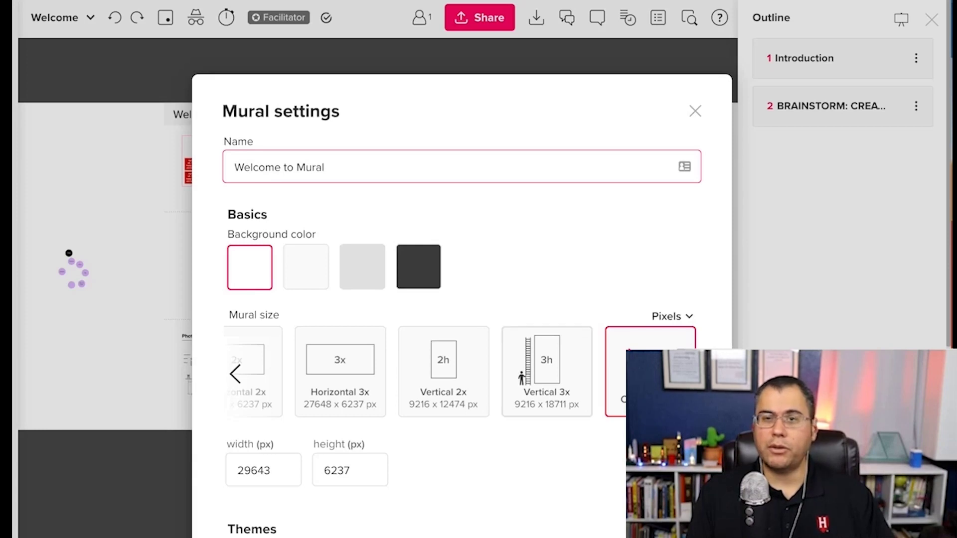
Review the mural size, visitor avatar themes and timer sound choices, and close the mural settings
scroll(449, 349, down, 3)
scroll(462, 300, down, 2)
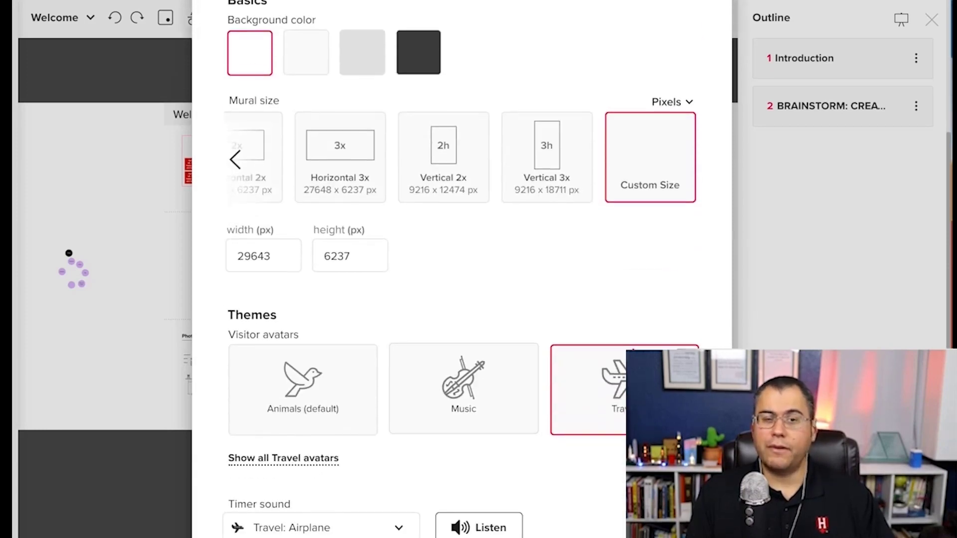
scroll(461, 274, down, 2)
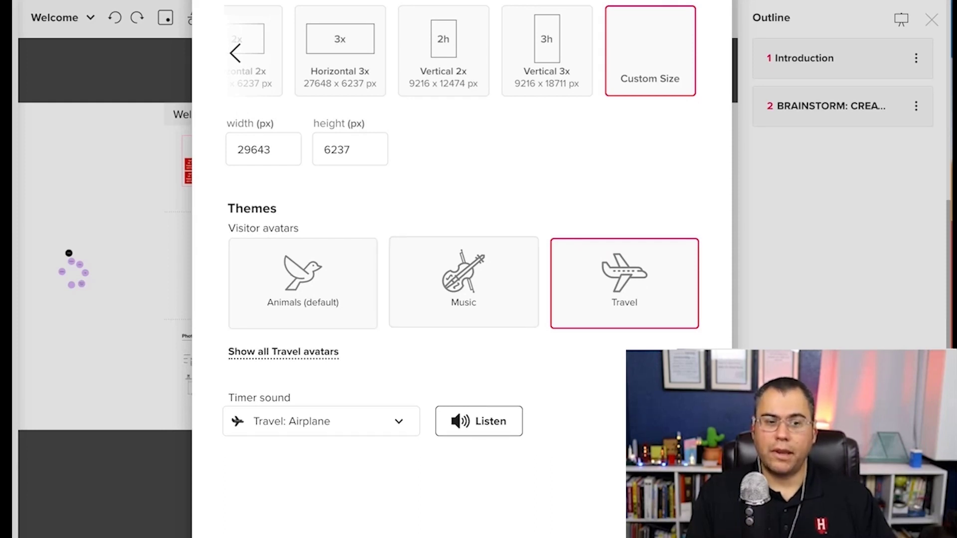
click(322, 421)
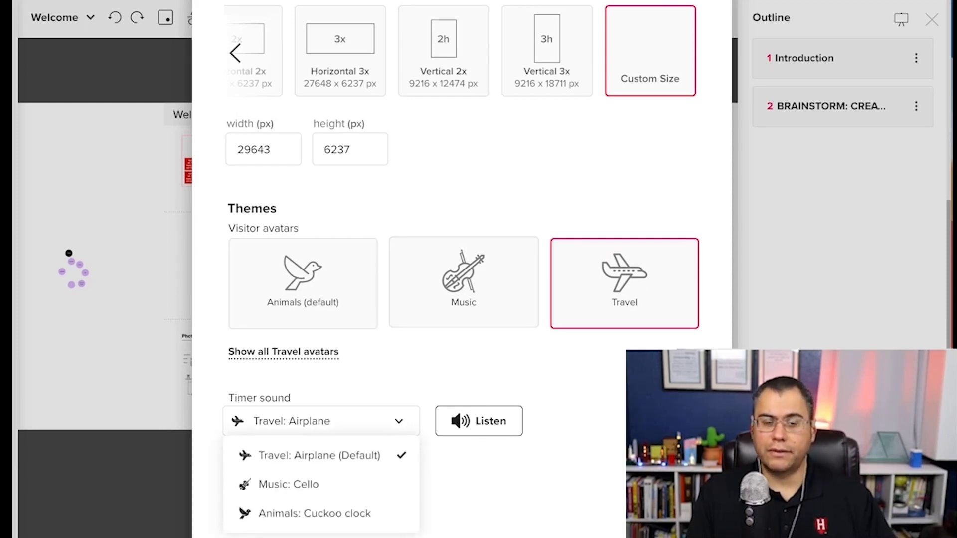
click(479, 422)
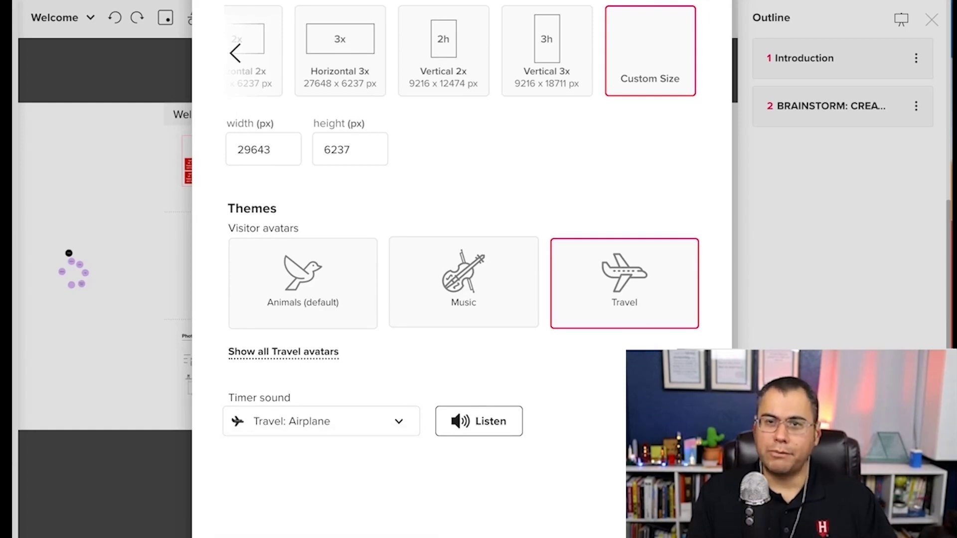
key(Escape)
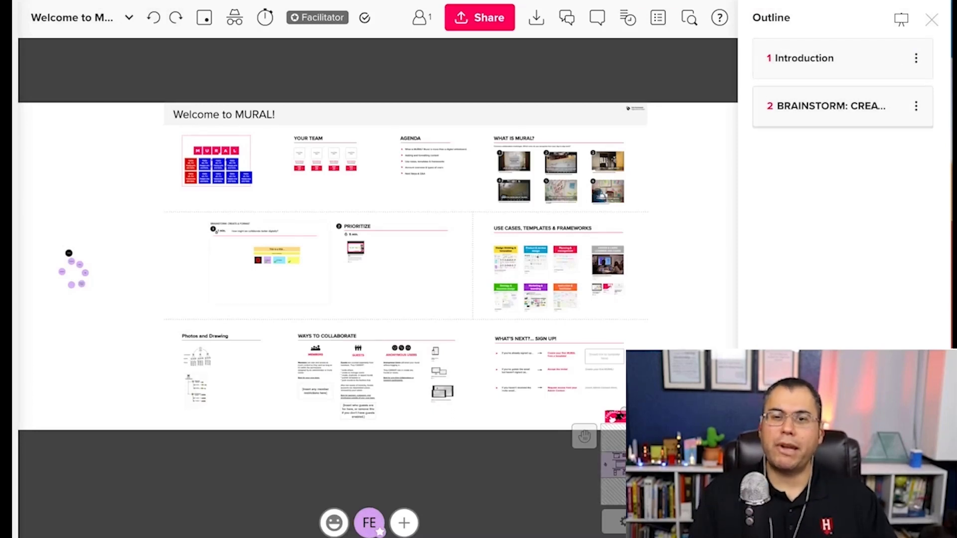
Go to the Introduction section of the mural and close the outline
click(805, 58)
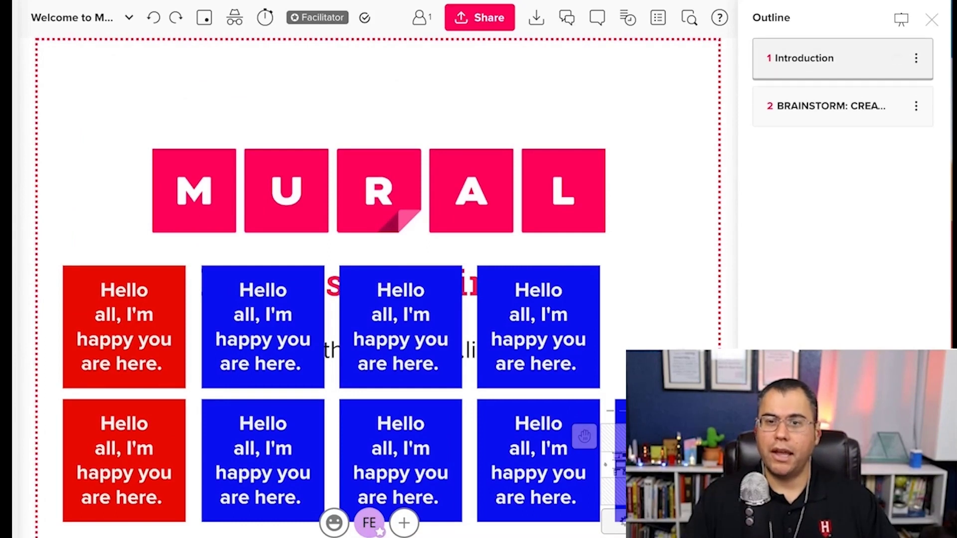
click(932, 20)
scroll(384, 288, up, 1)
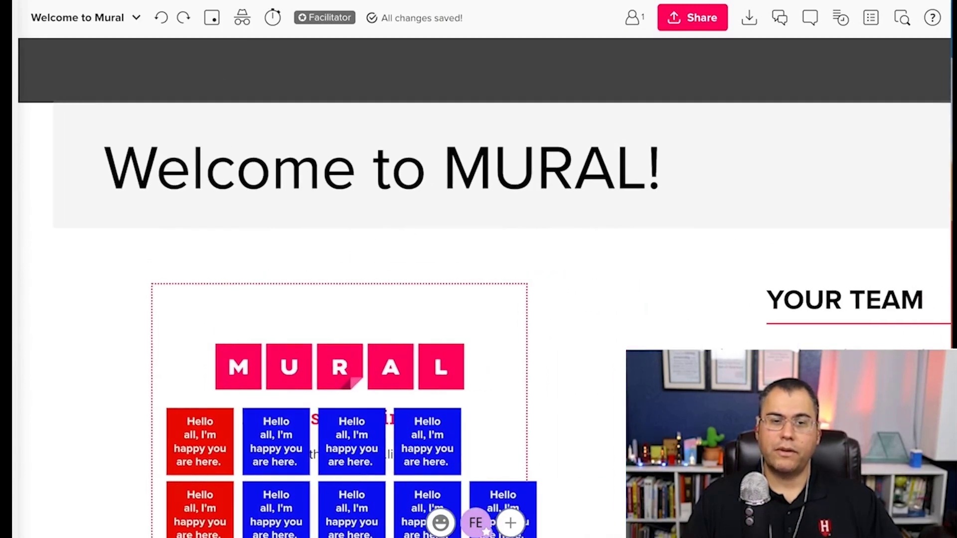
Add a title with the default text and place it inside the dotted frame, just above the MURAL letter tiles
click(382, 170)
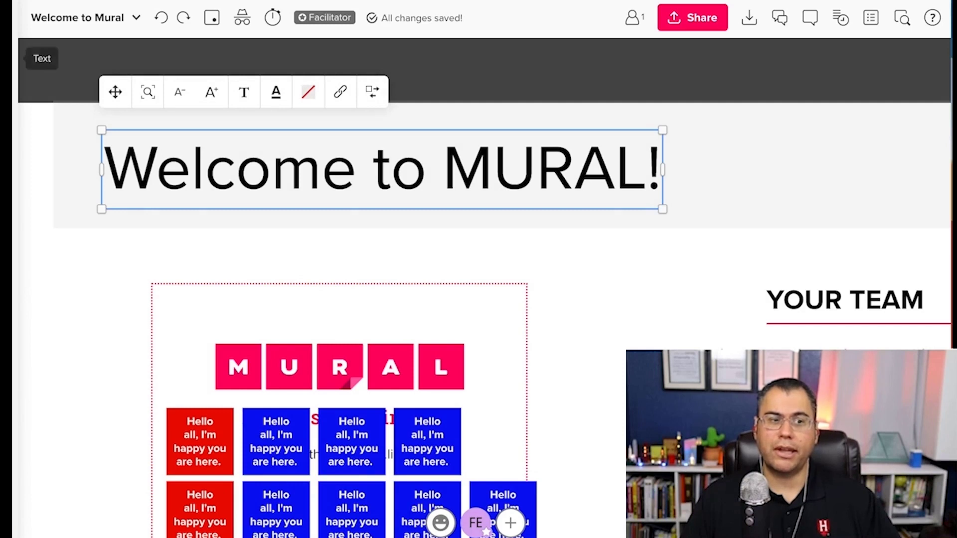
click(6, 58)
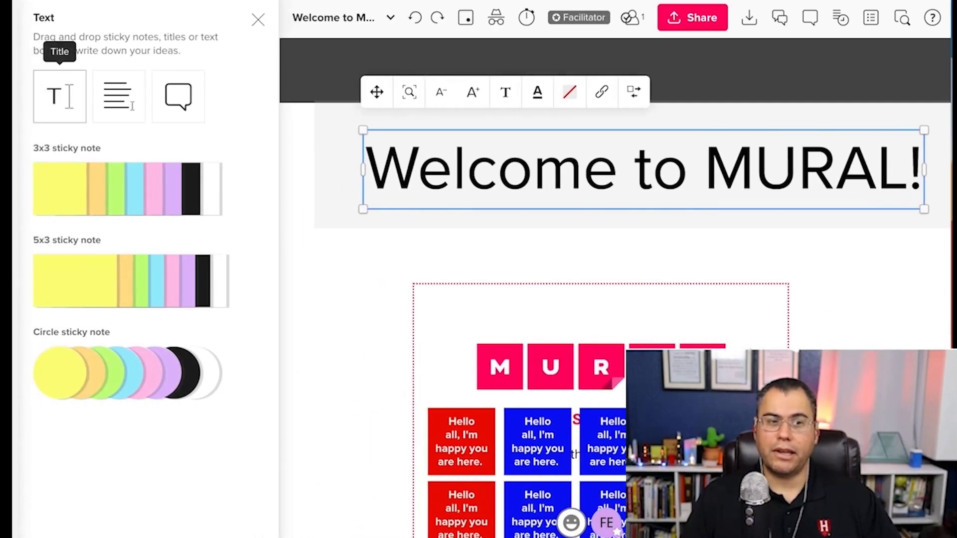
click(59, 97)
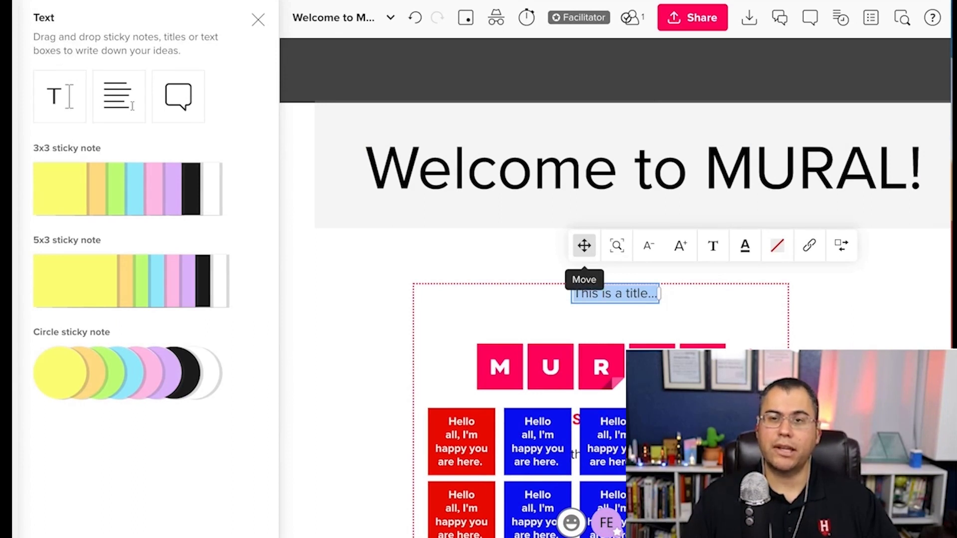
drag(584, 246, 577, 274)
key(Escape)
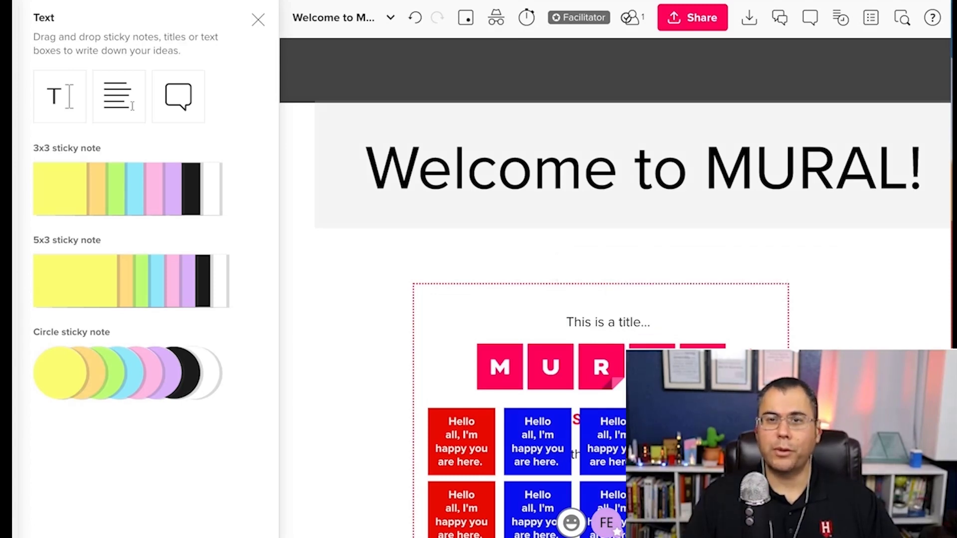
Add a text box with the default text and move it outside the dotted frame, to the left of the title
click(132, 106)
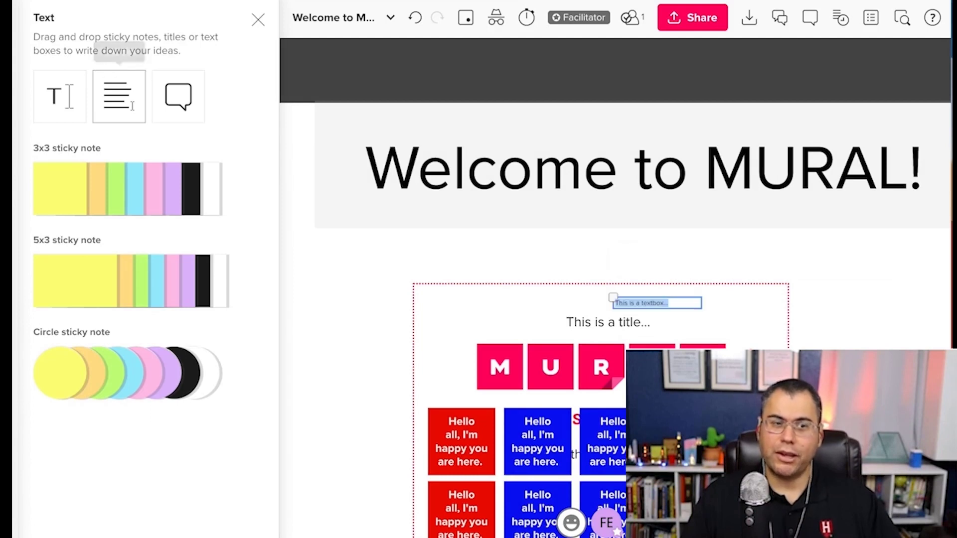
drag(626, 260, 339, 260)
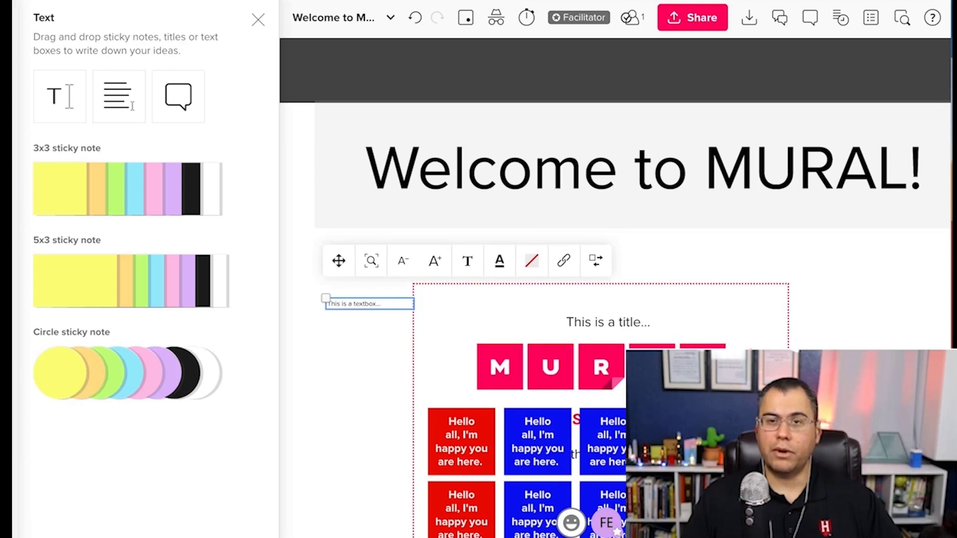
key(Escape)
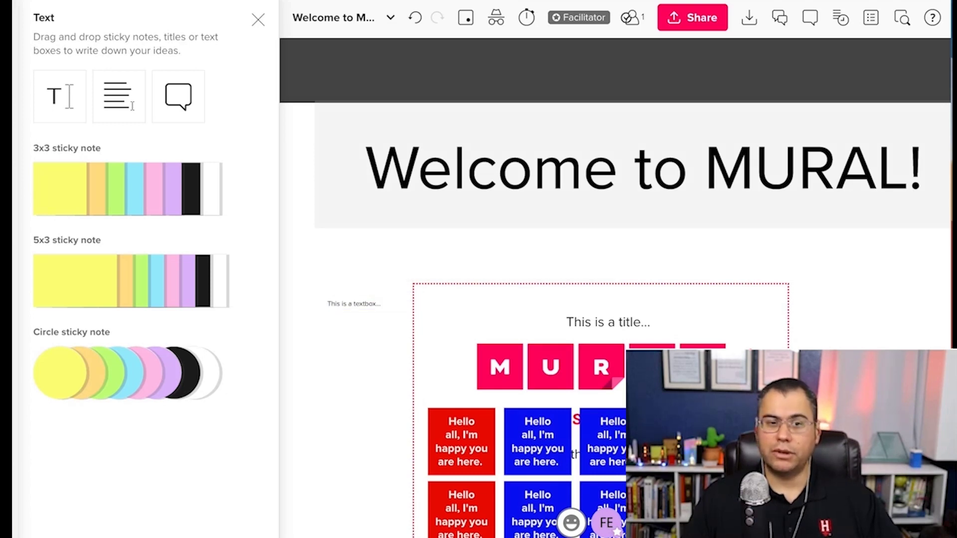
Set the background color of the "This is a title..." text to light blue
click(608, 323)
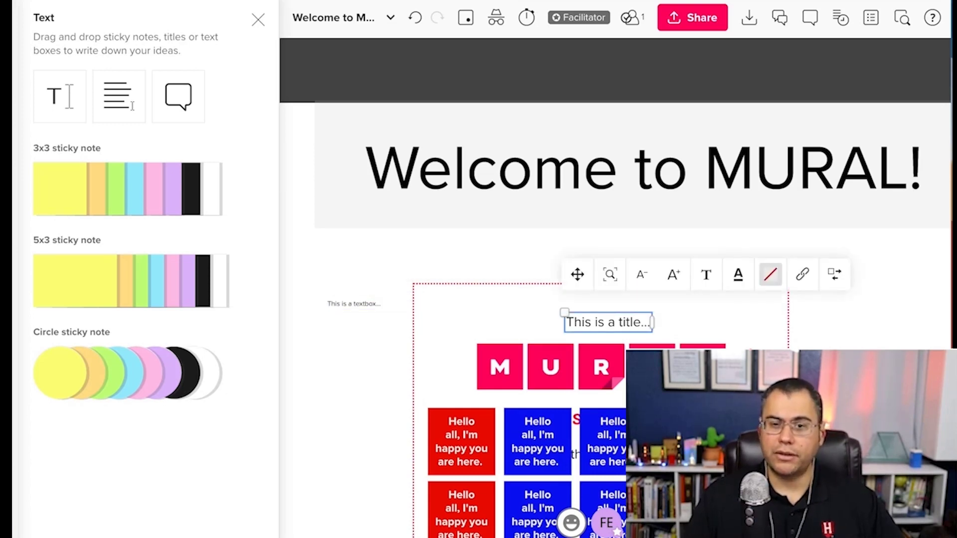
click(770, 275)
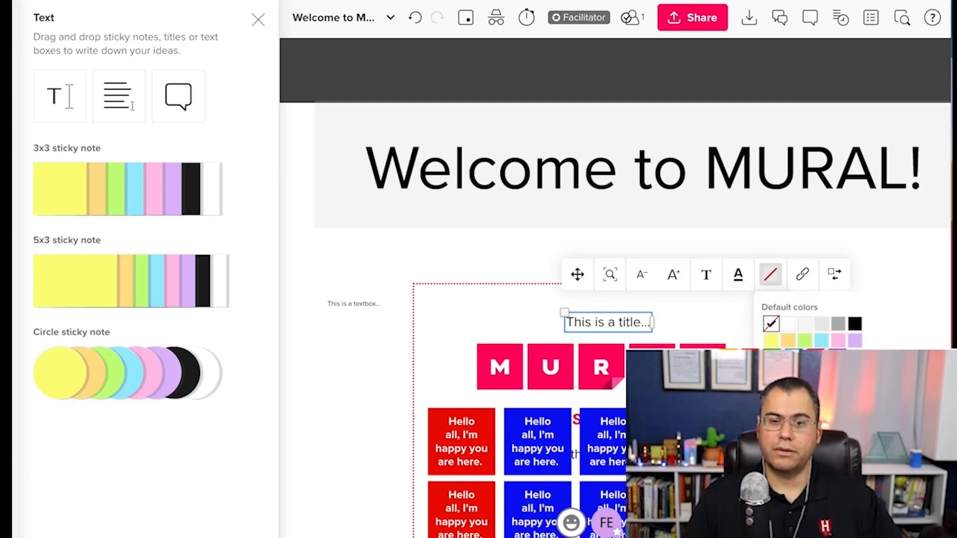
click(822, 341)
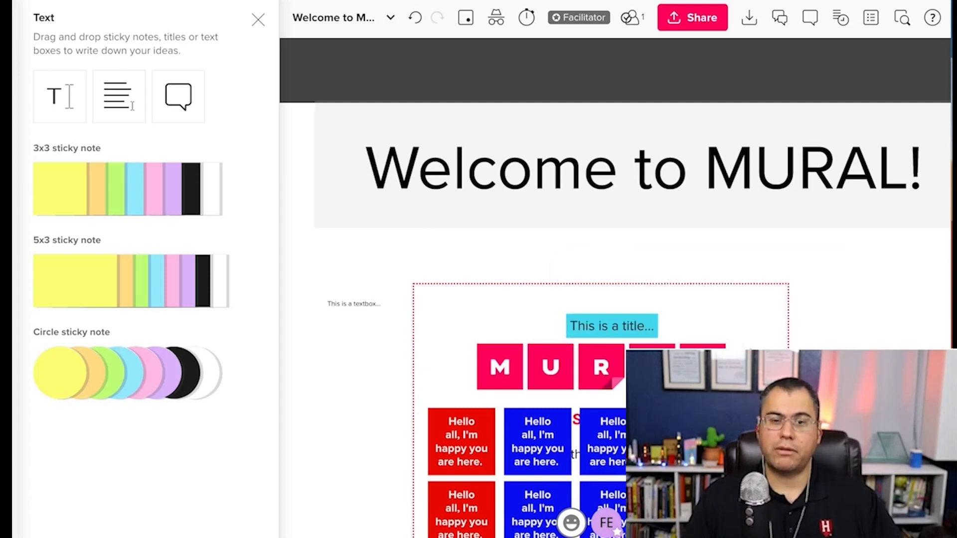
Widen and enlarge the blue title so it spans most of the frame above the MURAL letter tiles
drag(660, 326, 732, 326)
drag(565, 313, 442, 294)
drag(588, 318, 601, 317)
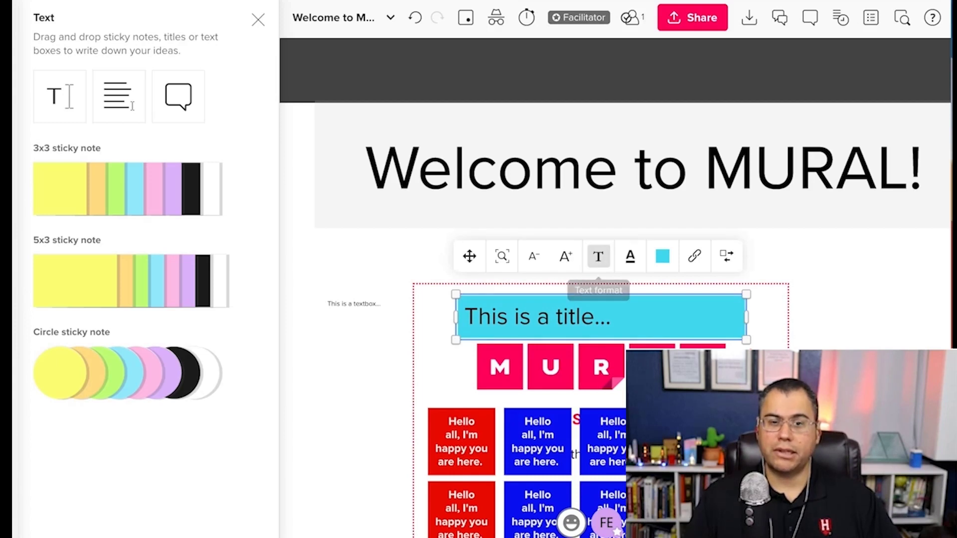
Center-align the text in the blue title
click(598, 256)
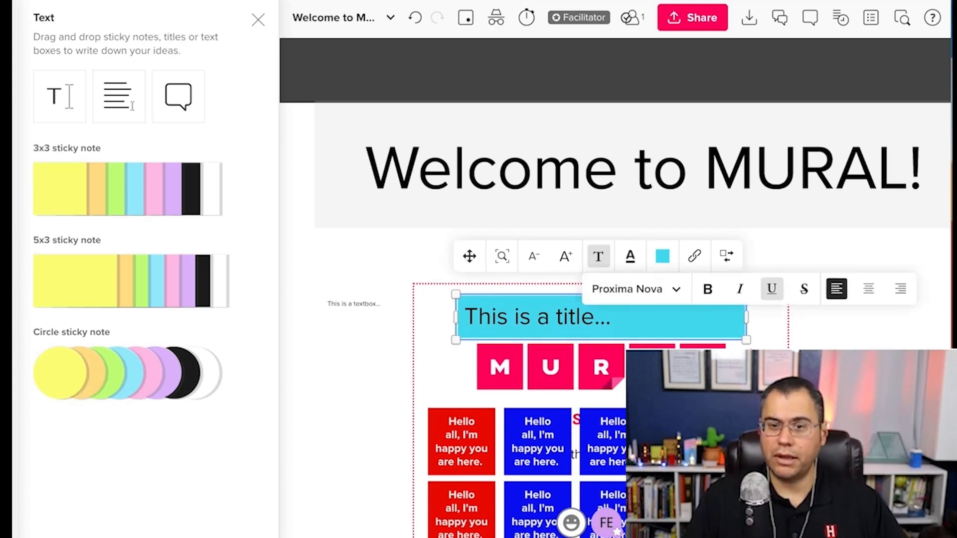
click(869, 289)
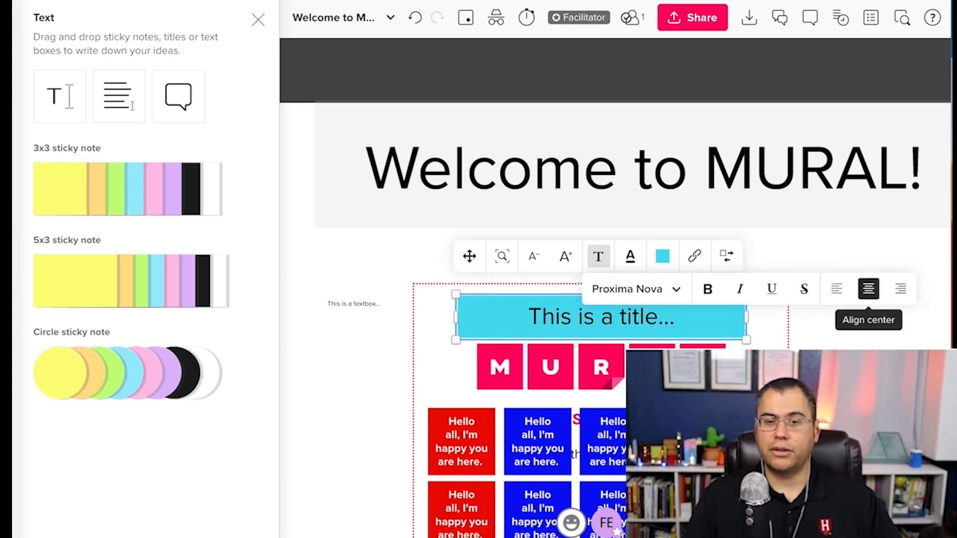
click(847, 327)
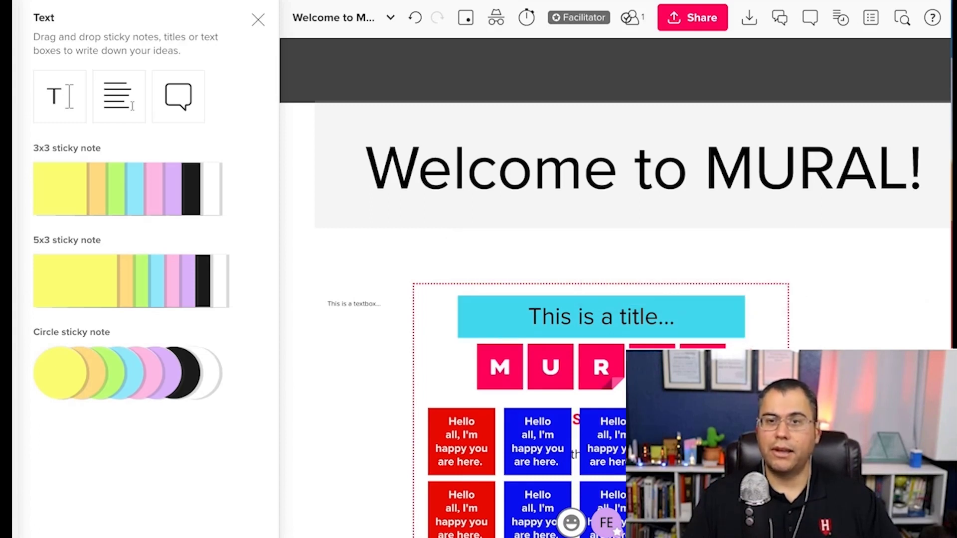
Convert the blue title into a rectangular sticky note, and convert that note into a circle
click(698, 318)
click(727, 257)
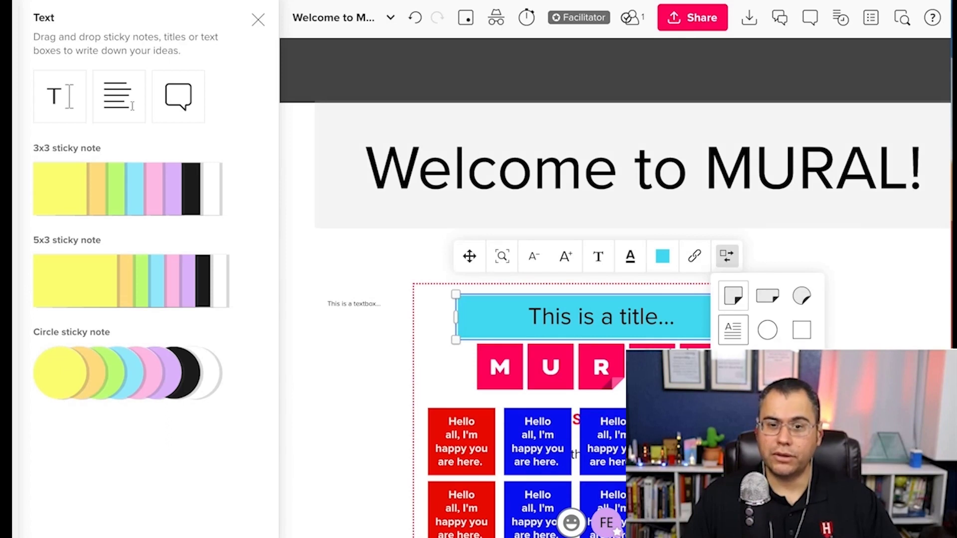
click(767, 295)
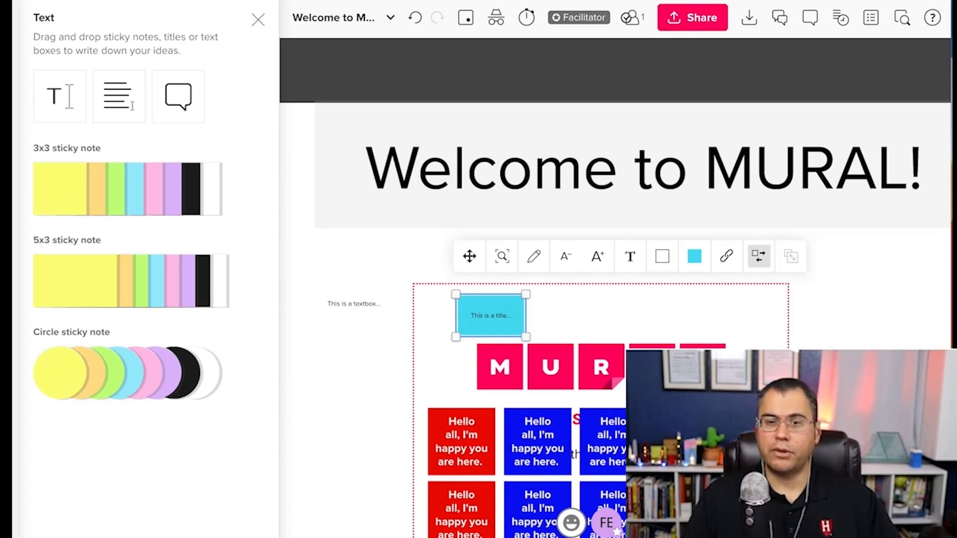
click(758, 256)
click(800, 329)
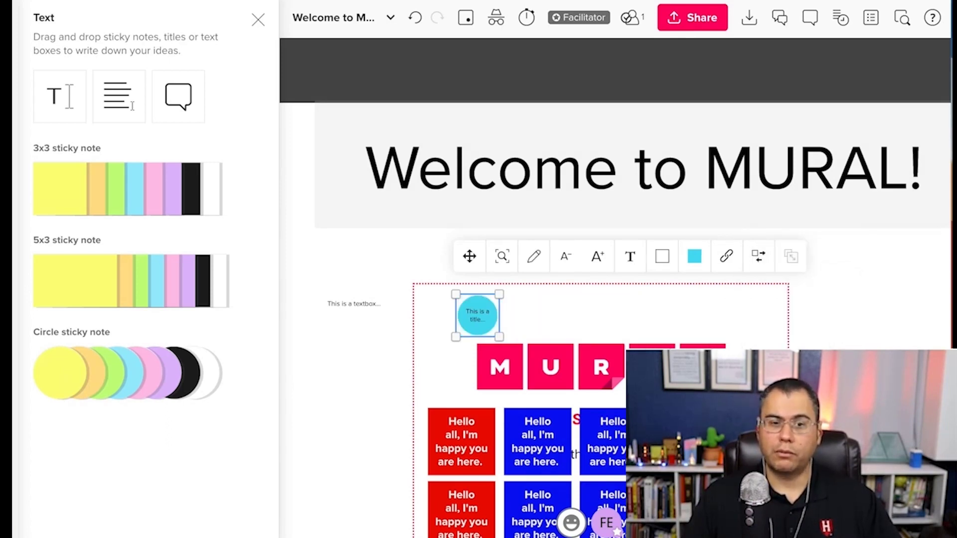
scroll(493, 322, up, 10)
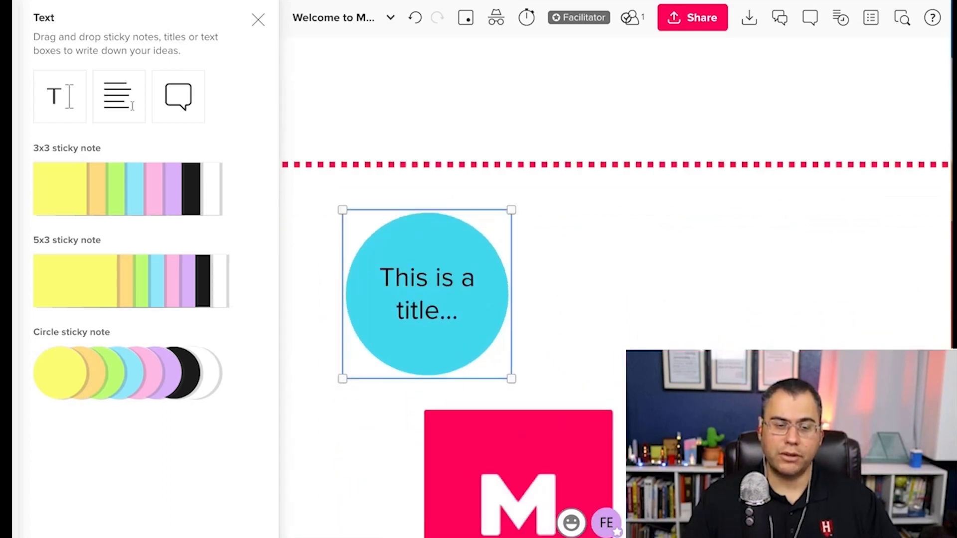
Convert the blue circle note "This is a title..." into a square sticky note
click(647, 174)
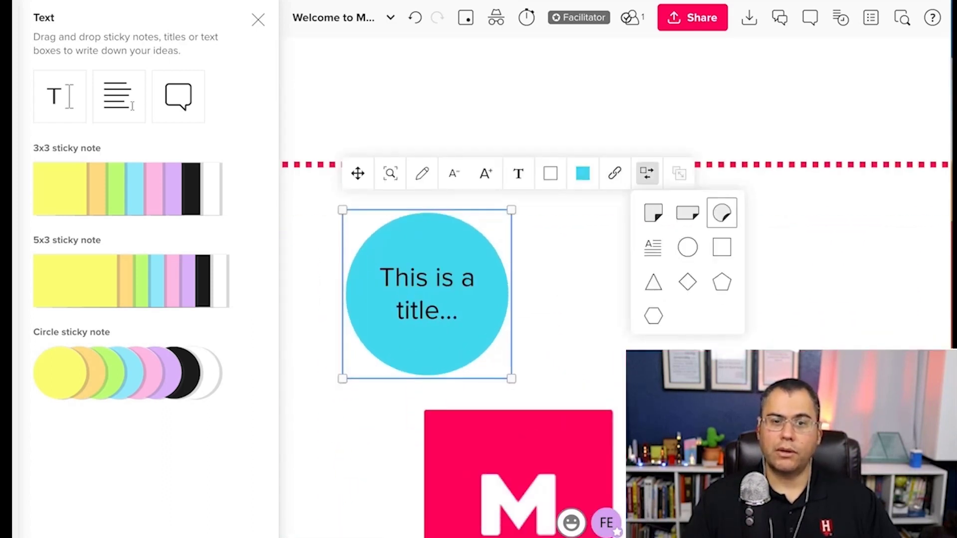
click(654, 213)
key(Escape)
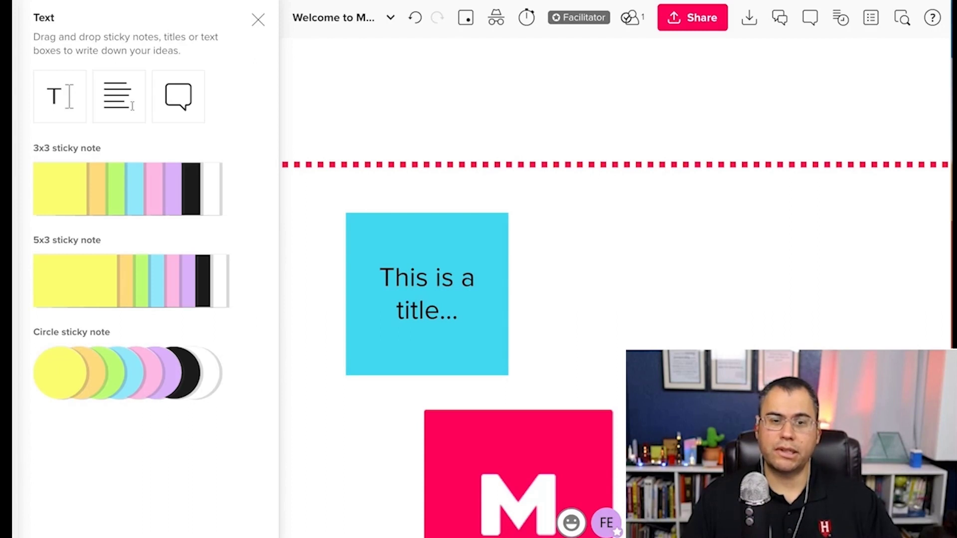
Add a matching blue sticky note beside it reading "Hello Mural" with "This is new line" on a new line
key(Tab)
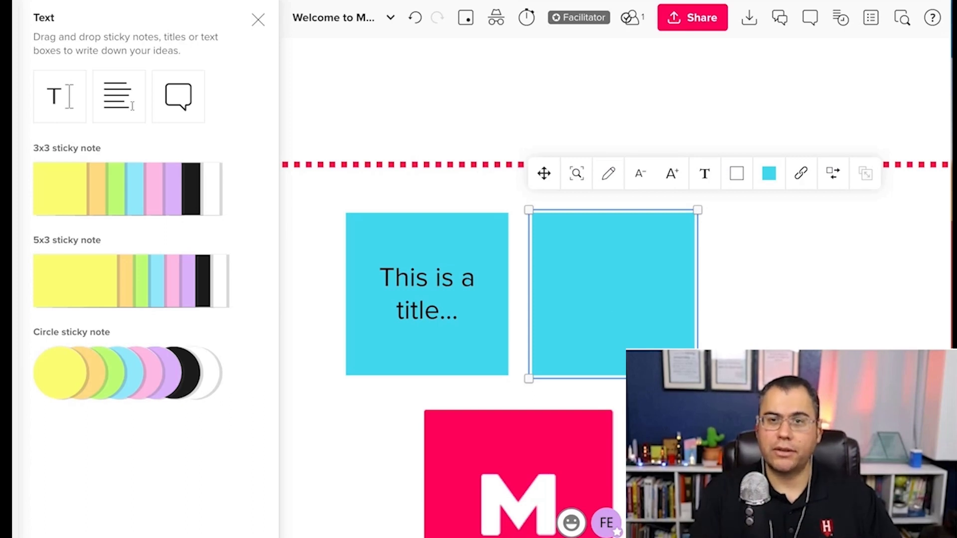
text(Hello Mural)
key(Return)
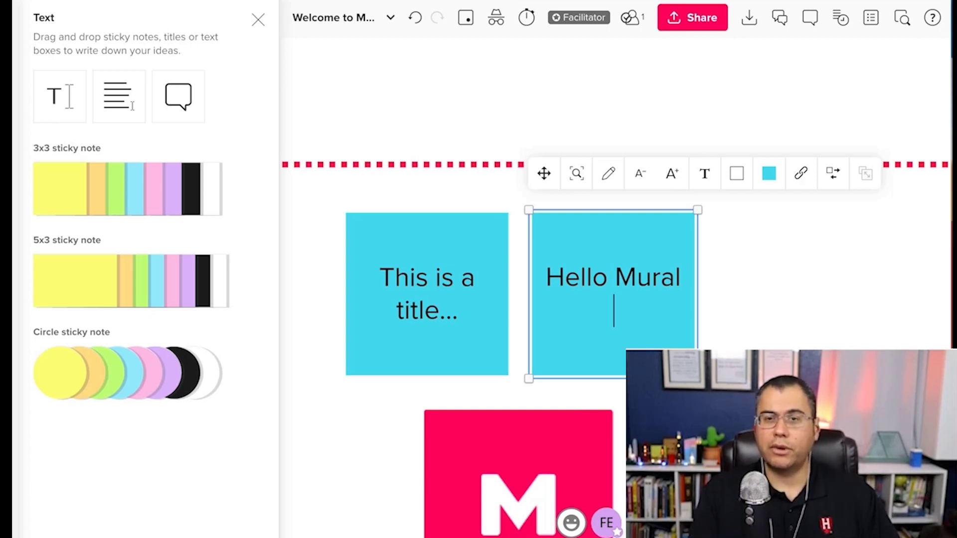
text(This is ne)
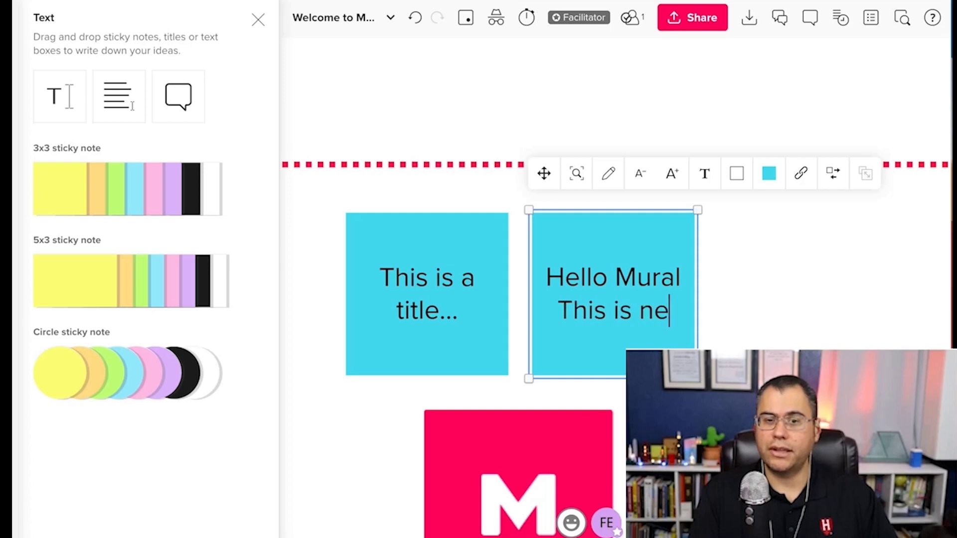
text(w line)
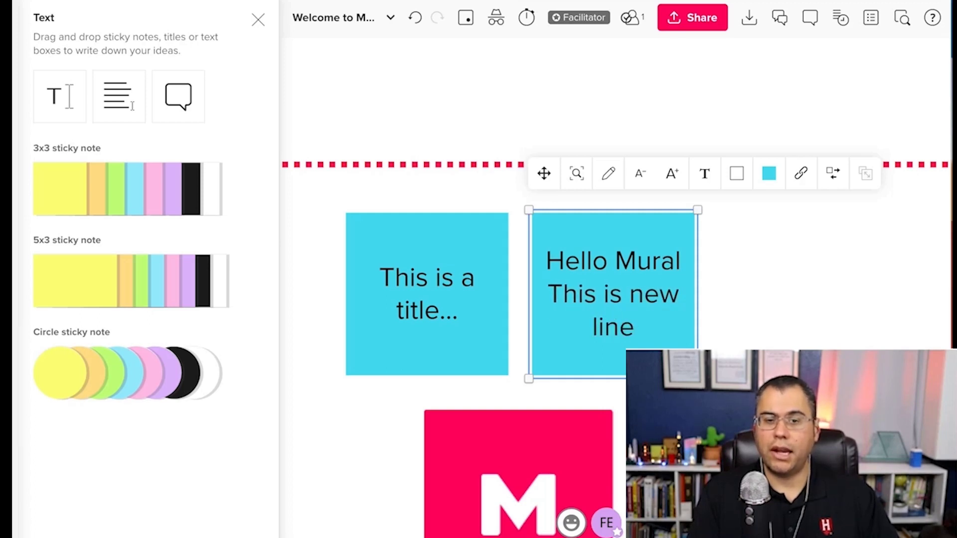
key(Return)
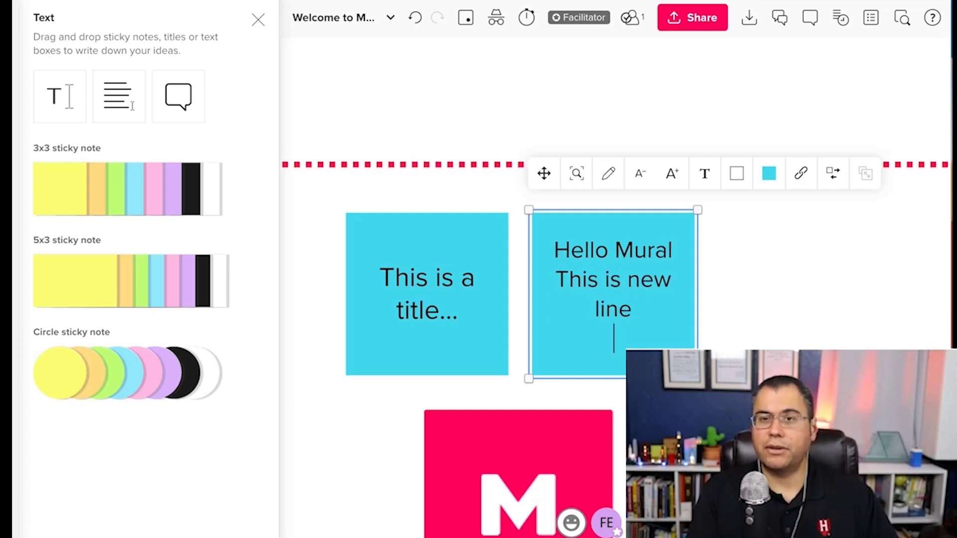
key(BackSpace)
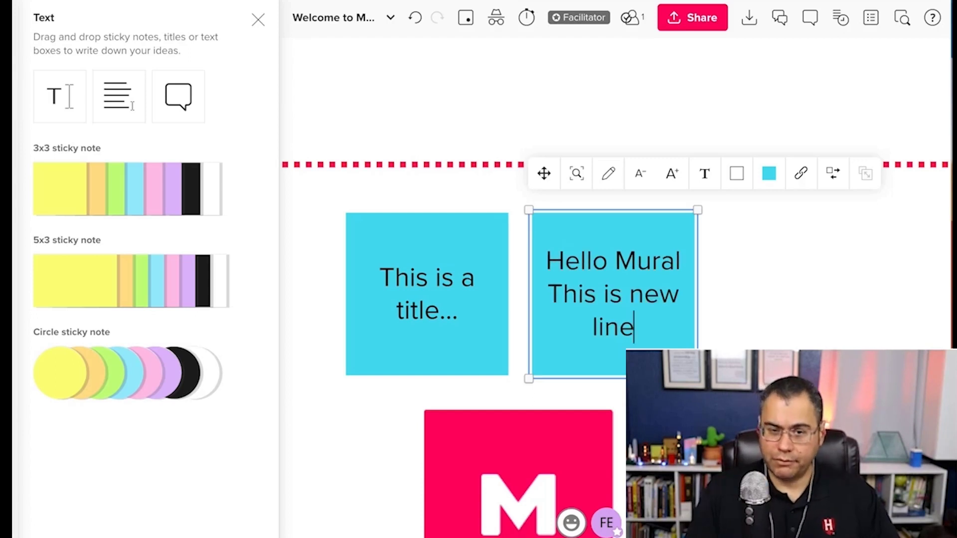
key(Escape)
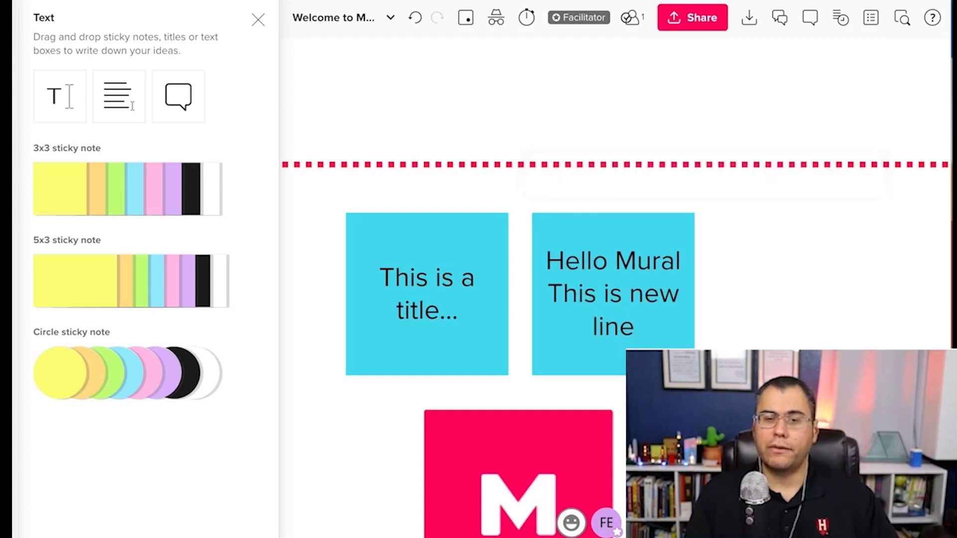
Move the "Hello Mural" note up onto the frame's dotted upper border and open its link entry without adding a link
drag(613, 294, 662, 218)
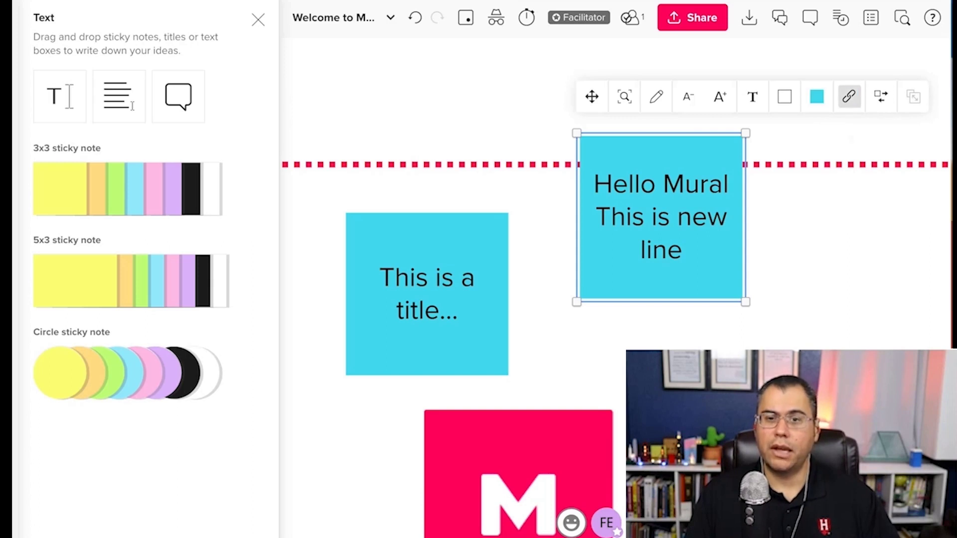
click(850, 96)
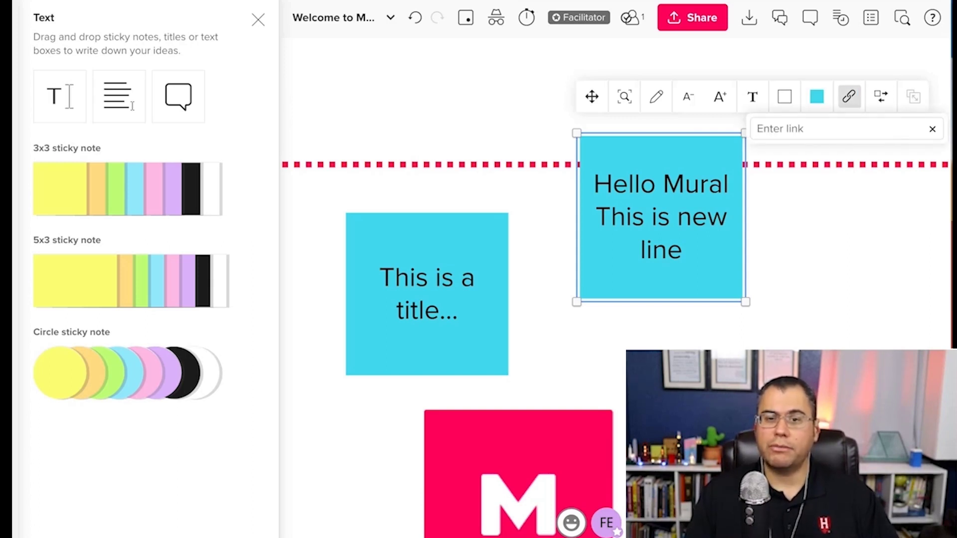
click(693, 322)
Move the "This is a textbox..." text into the frame's upper-left corner and reposition both blue notes inside the frame
scroll(693, 315, down, 5)
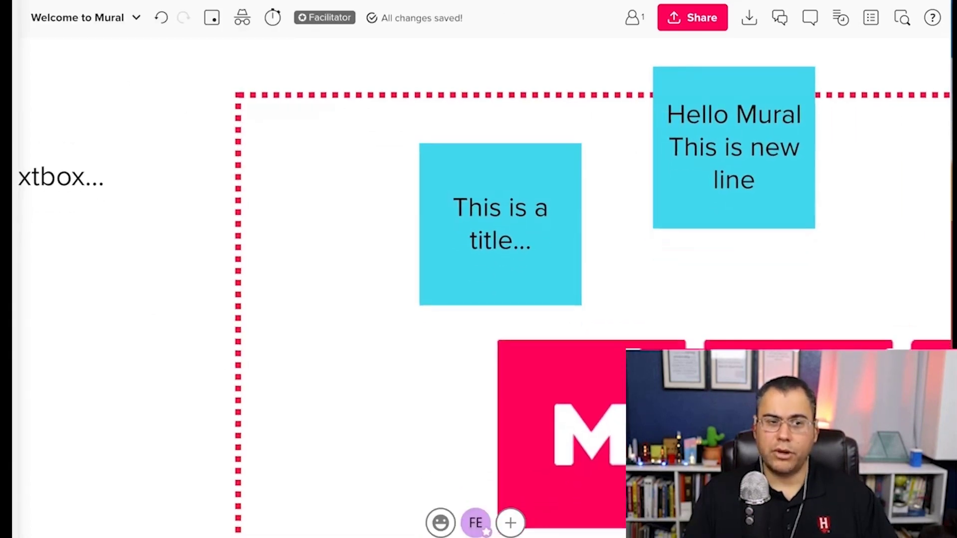
drag(140, 205, 465, 165)
drag(540, 243, 513, 271)
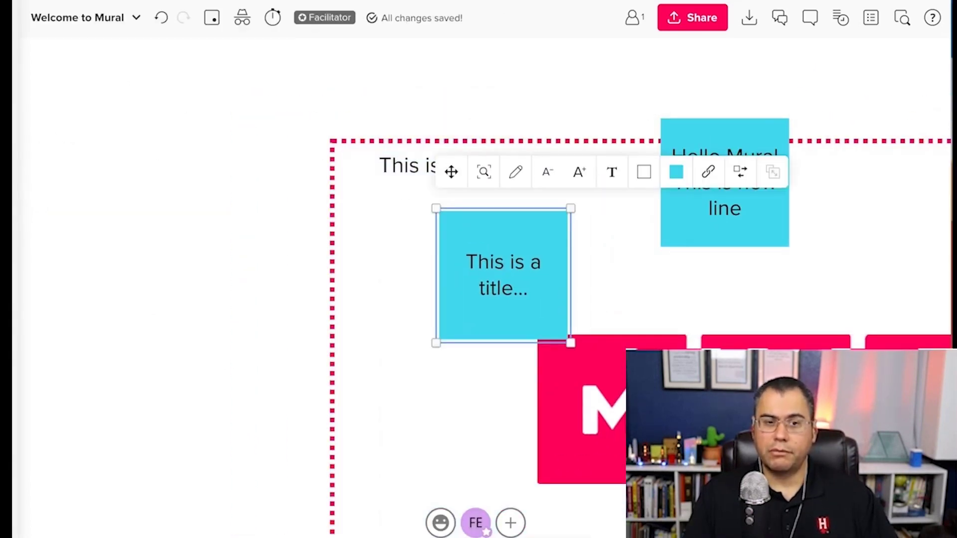
scroll(499, 300, down, 5)
drag(431, 246, 429, 265)
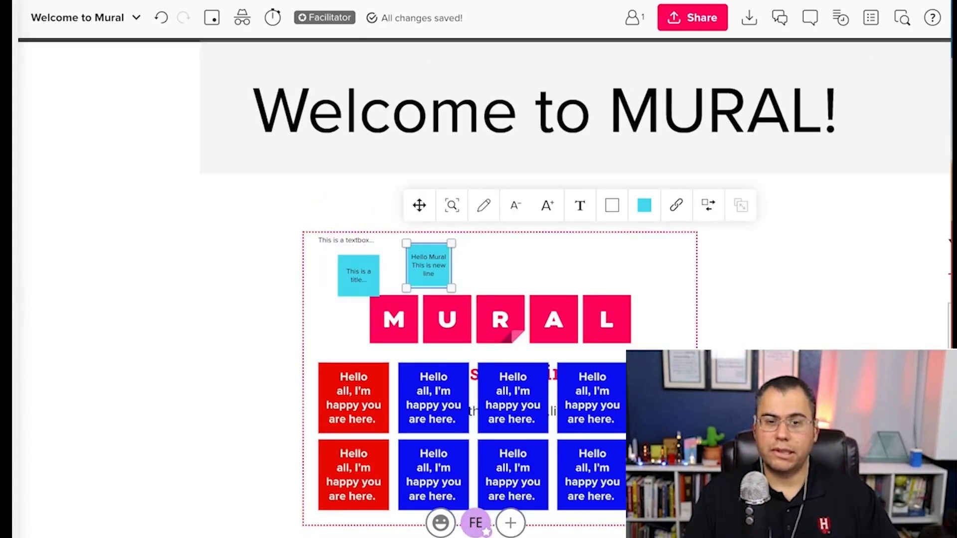
Delete the stray blue "Hello all, I'm happy you are here." note lying outside the frame
drag(574, 264, 441, 248)
drag(607, 261, 502, 182)
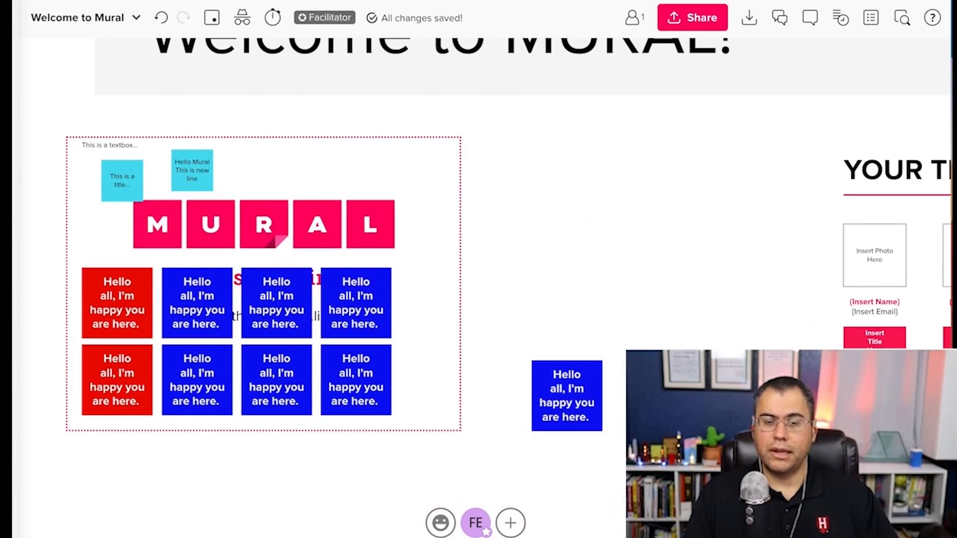
click(567, 396)
key(Delete)
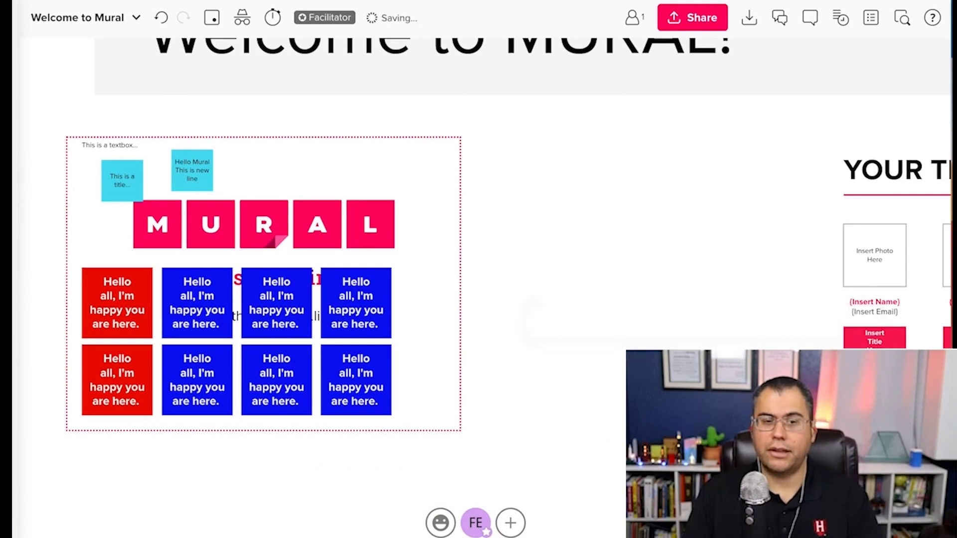
Open the outline and go to the Introduction section, followed by the BRAINSTORM: CREATE & FORMAT section
drag(453, 163, 465, 167)
scroll(465, 167, down, 3)
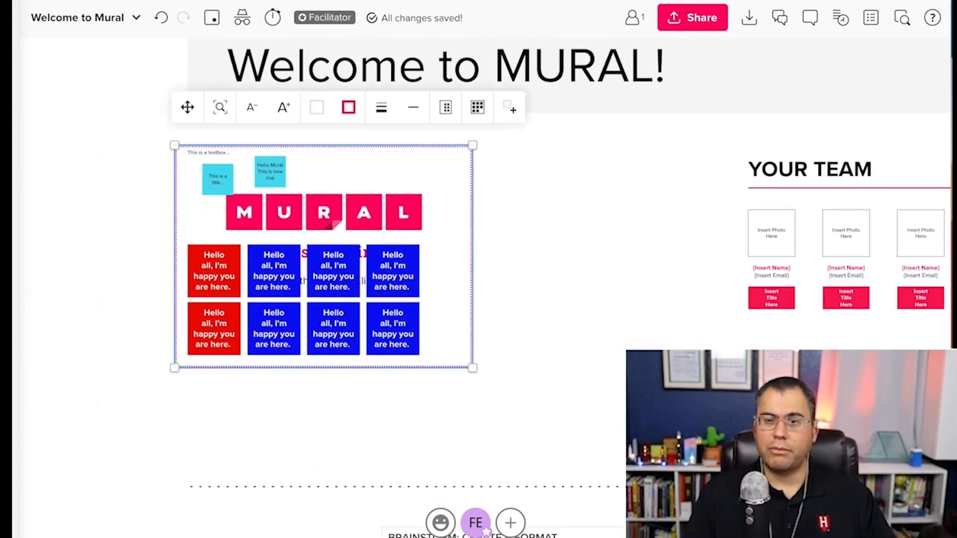
click(871, 18)
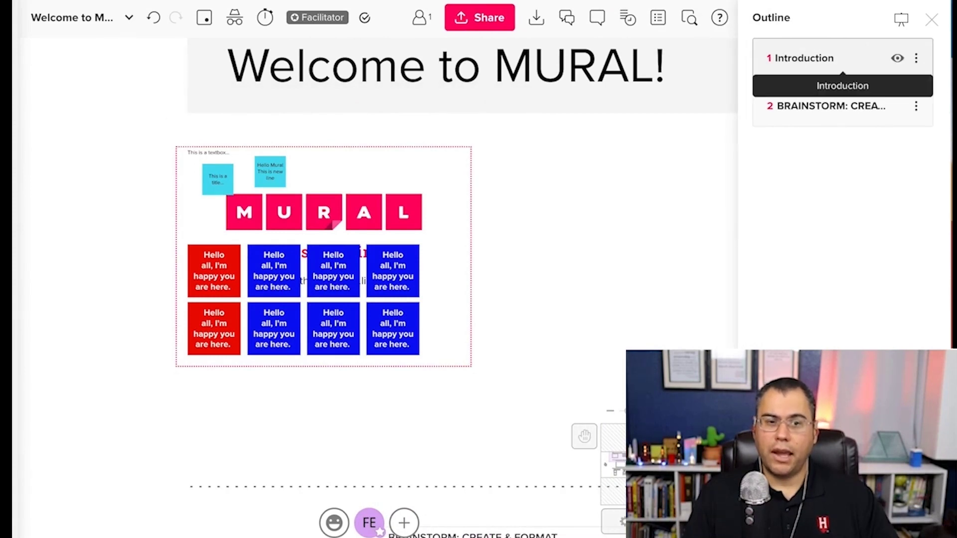
click(818, 58)
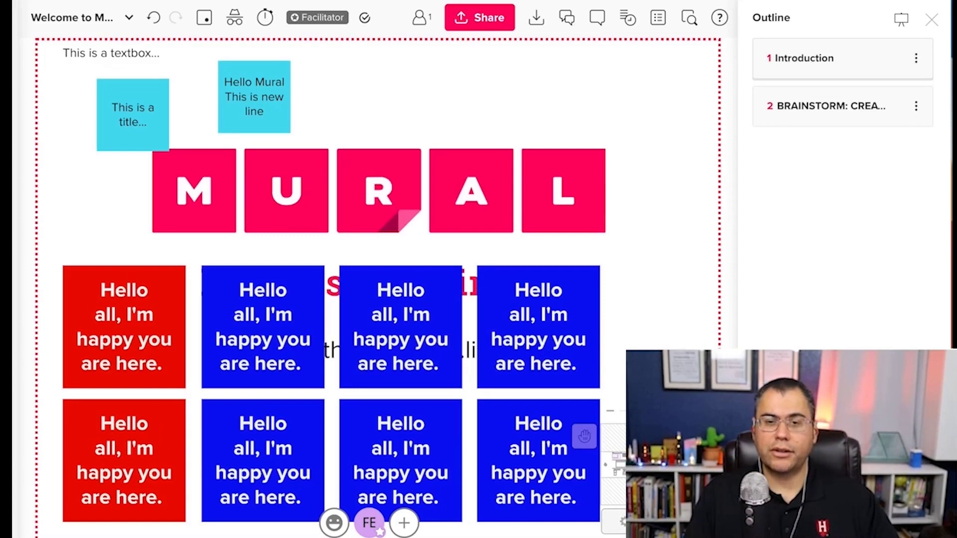
click(831, 107)
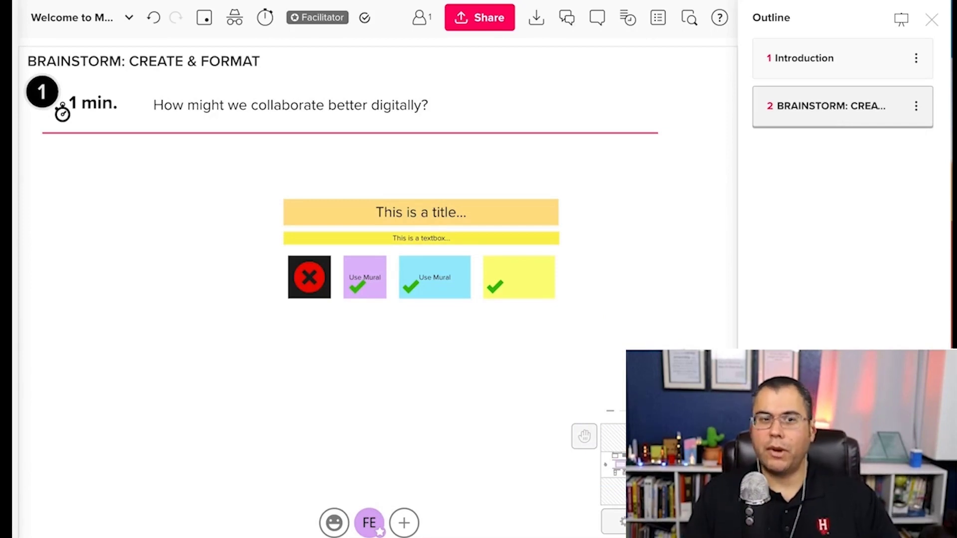
Set the session timer to one minute and start it
click(266, 18)
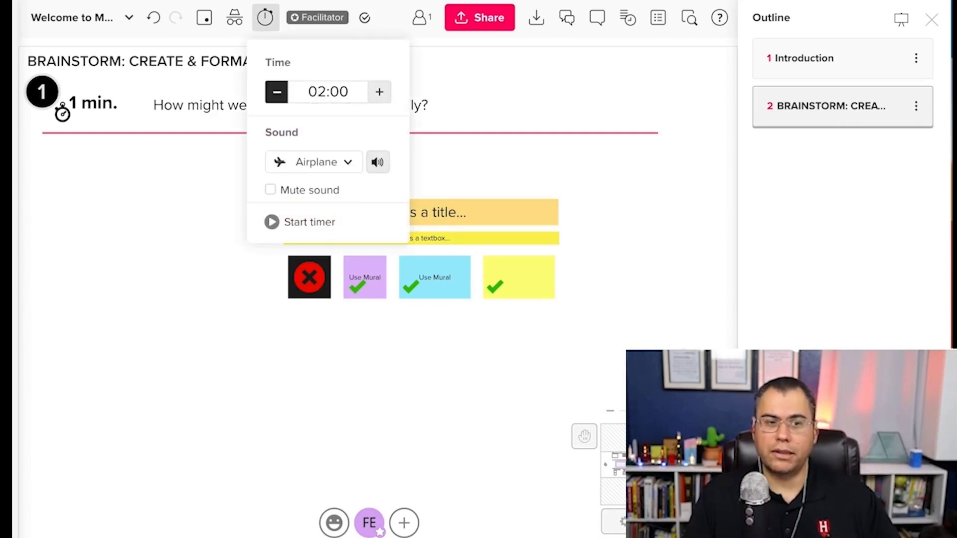
click(277, 92)
click(299, 222)
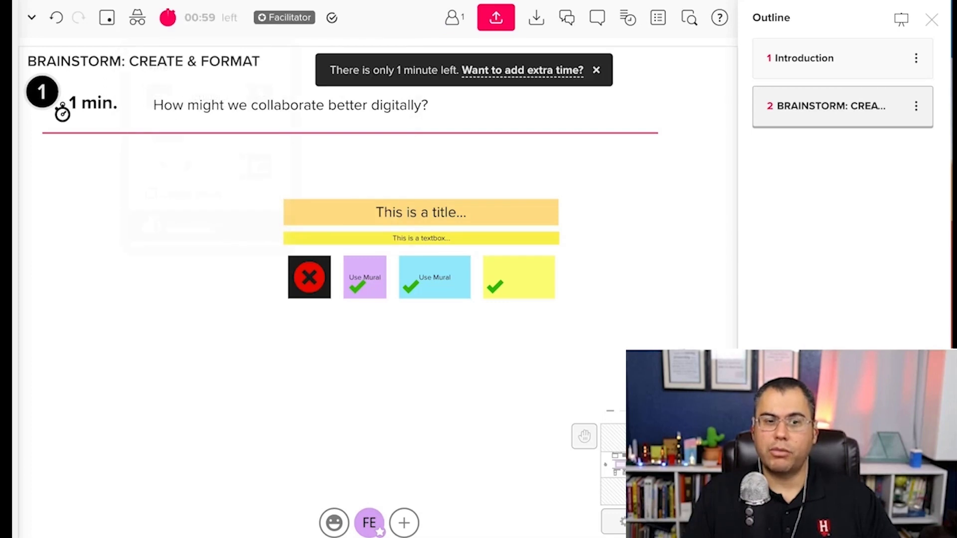
Add a flame icon to the brainstorm area and place it above the start of the orange title bar
scroll(259, 255, up, 2)
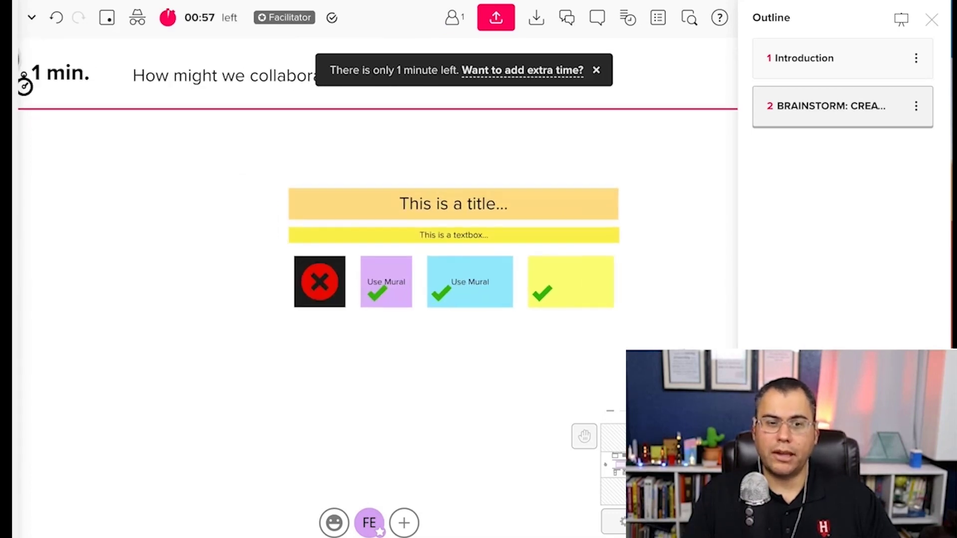
scroll(248, 187, down, 1)
scroll(248, 187, up, 1)
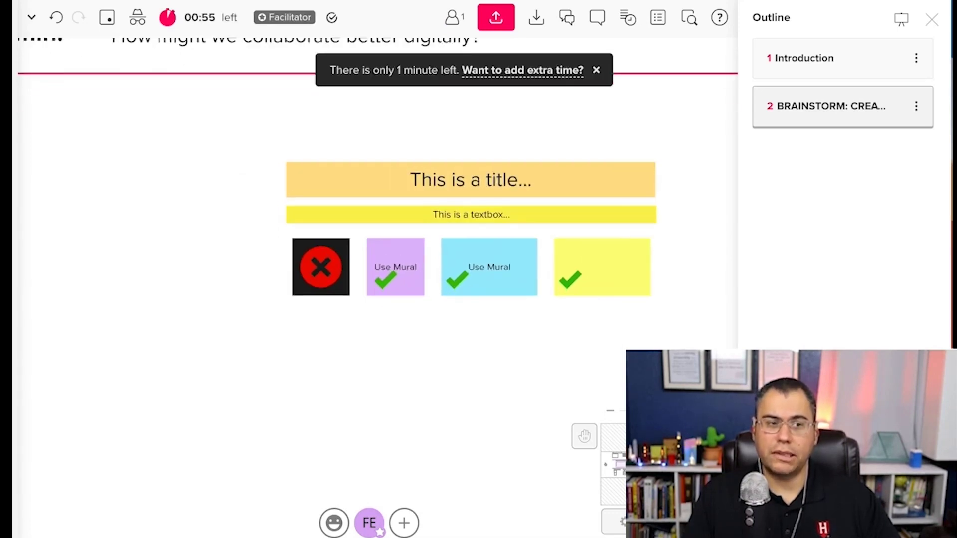
click(5, 140)
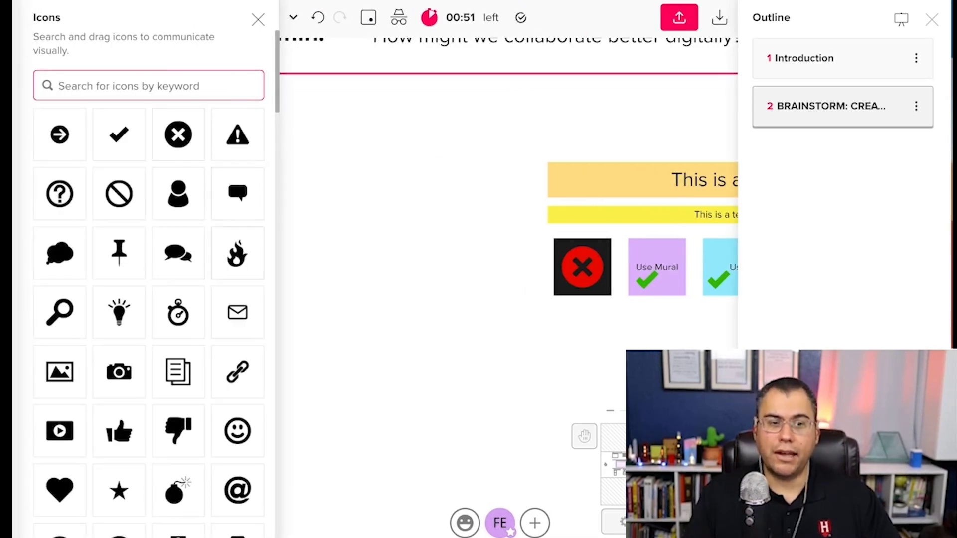
drag(238, 253, 566, 351)
drag(532, 315, 588, 142)
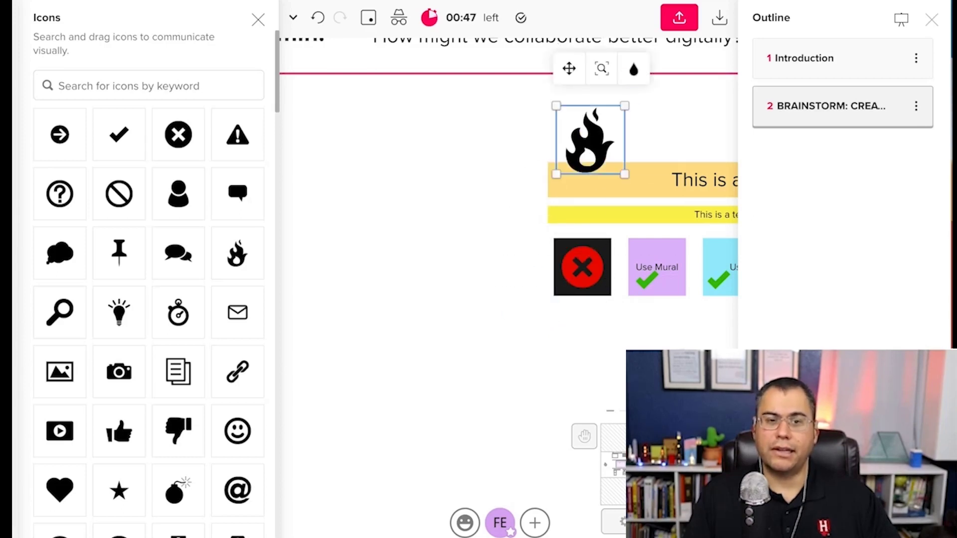
Color the flame icon red
click(633, 69)
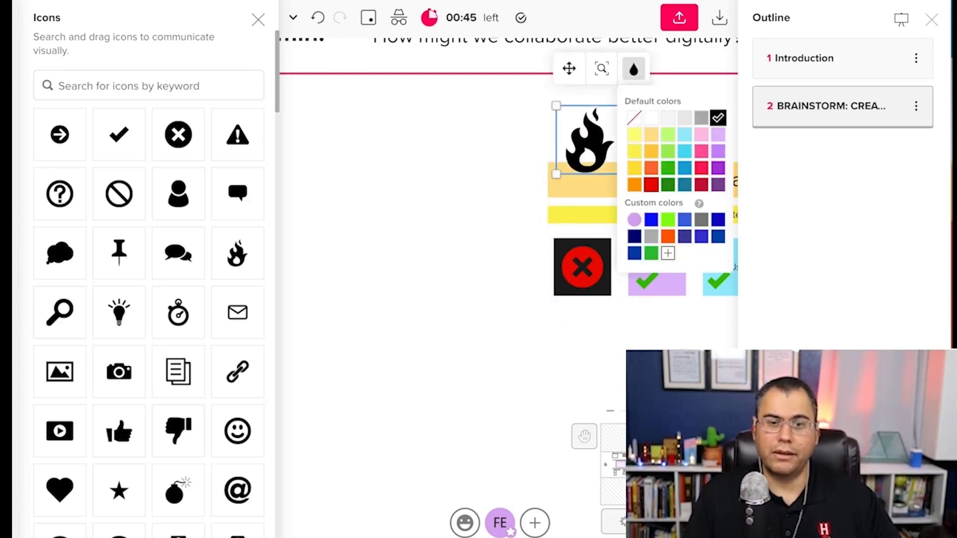
click(651, 184)
key(Escape)
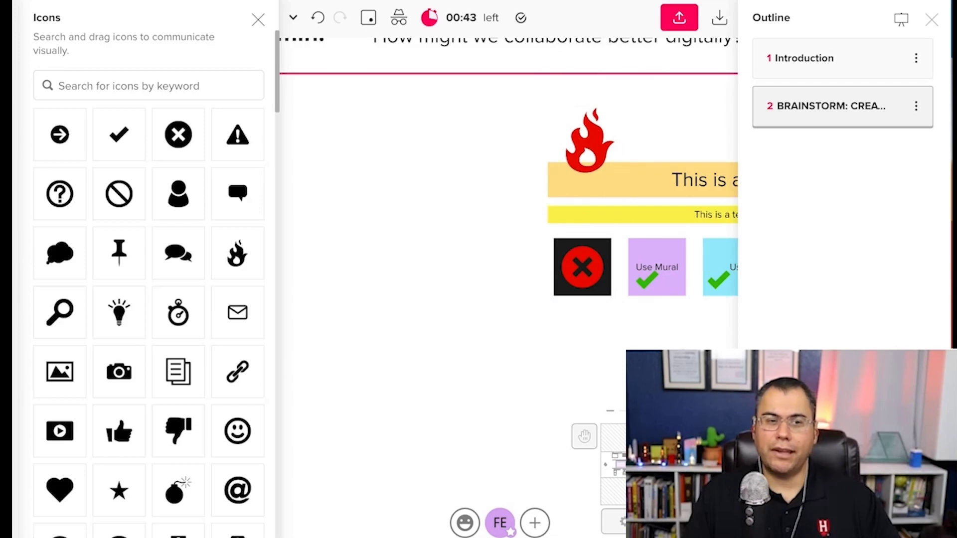
Duplicate the red flame to the far end of the orange title bar and shift both flames outward to its ends
click(258, 20)
click(328, 144)
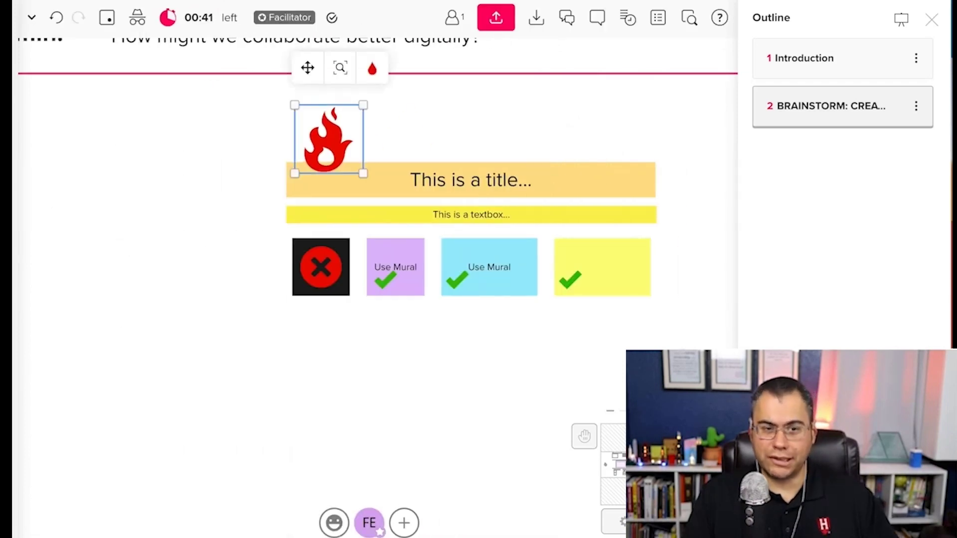
drag(328, 144, 635, 144)
key(Escape)
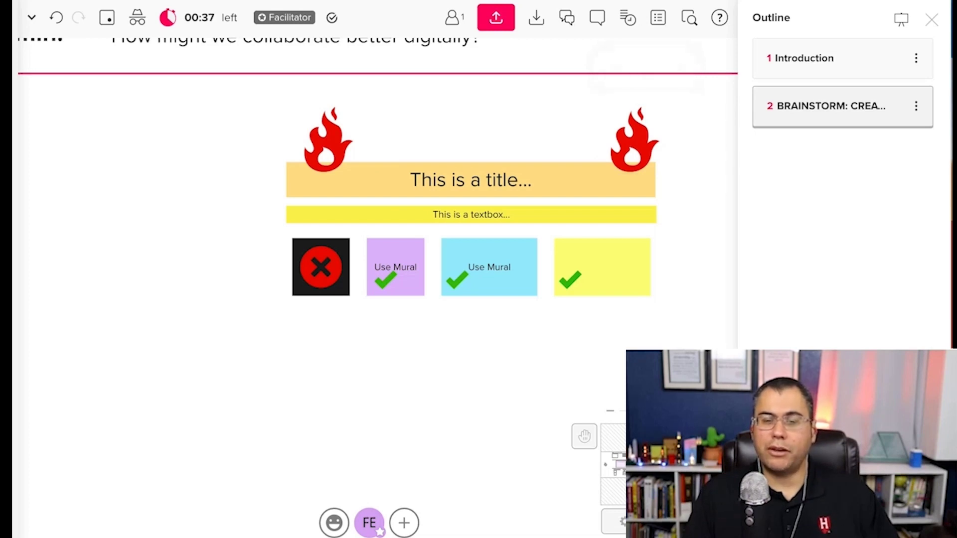
drag(328, 144, 308, 143)
key(Escape)
drag(635, 144, 643, 144)
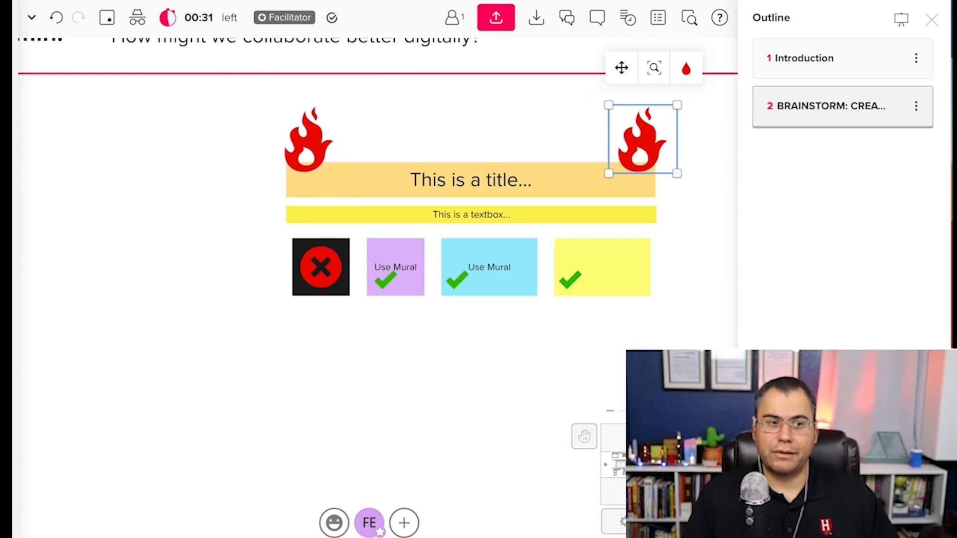
Search the icons for "extinguisher" and add the first fire extinguisher to the mural
click(7, 140)
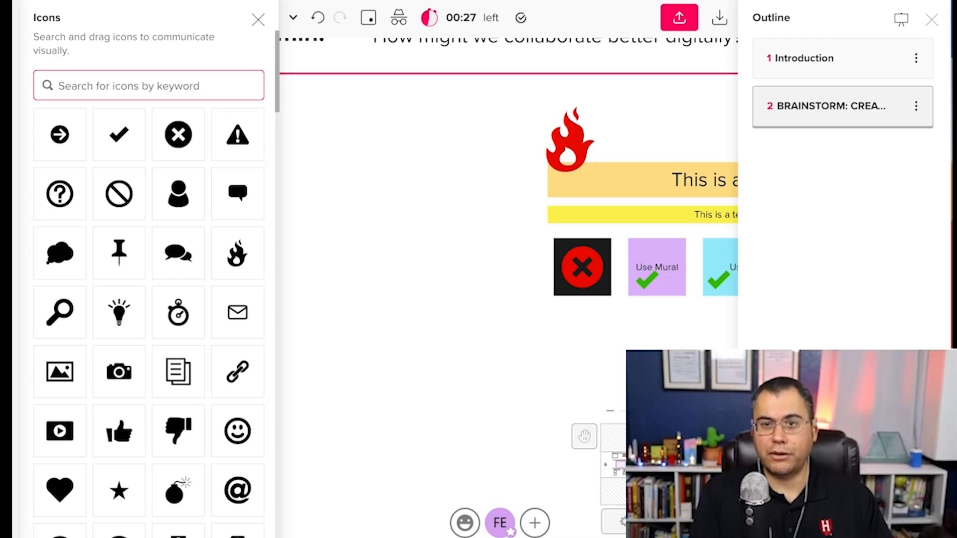
text(extin)
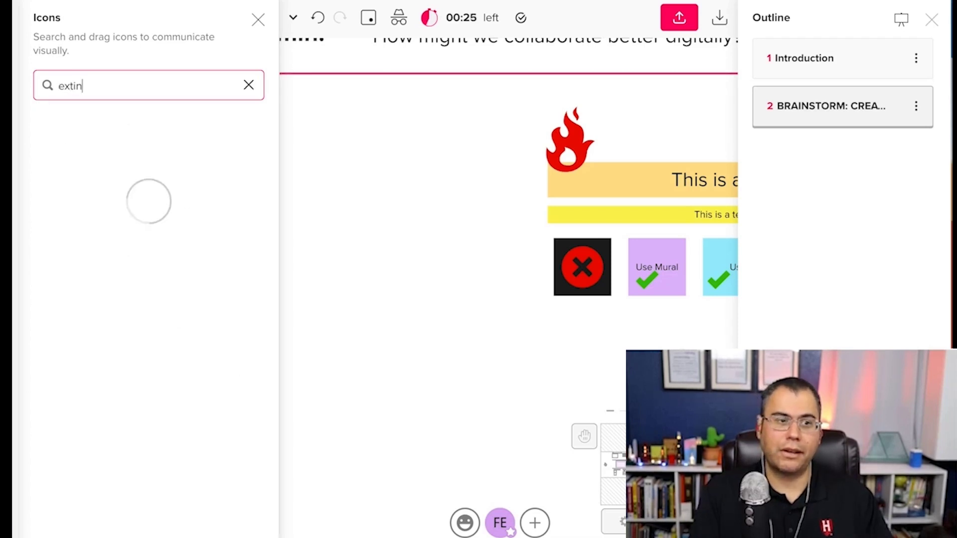
text(guisher)
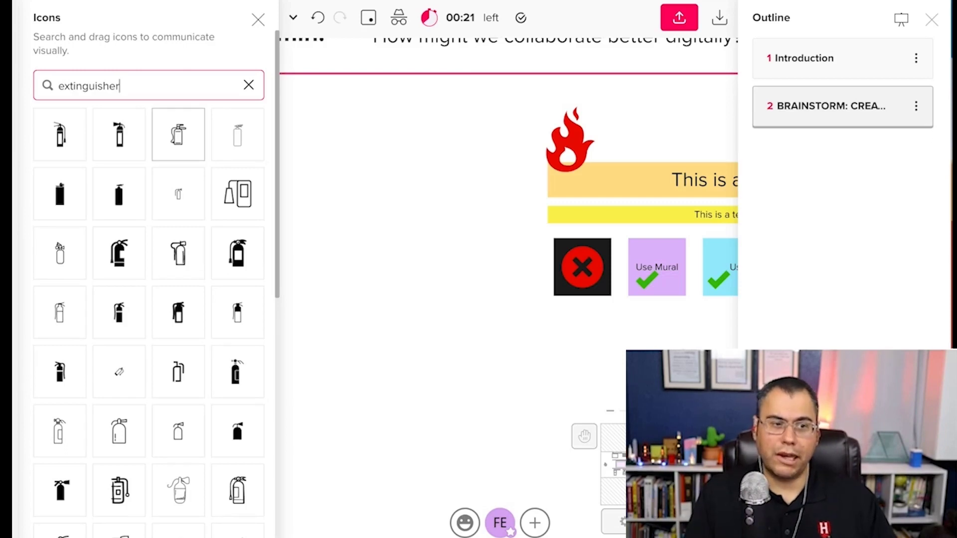
click(60, 135)
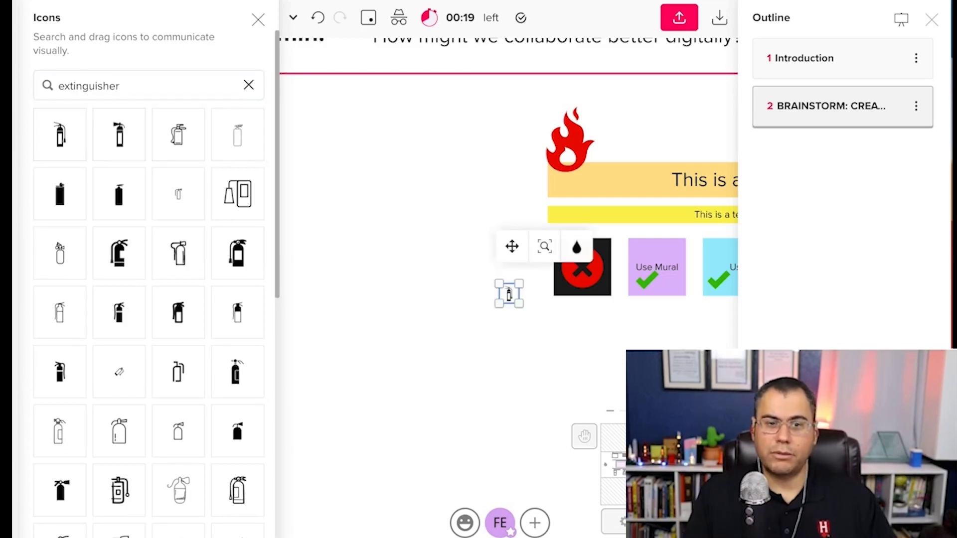
Enlarge the fire extinguisher icon and place it beside the flame at the start of the orange title bar
drag(509, 295, 594, 412)
drag(531, 349, 496, 154)
click(258, 19)
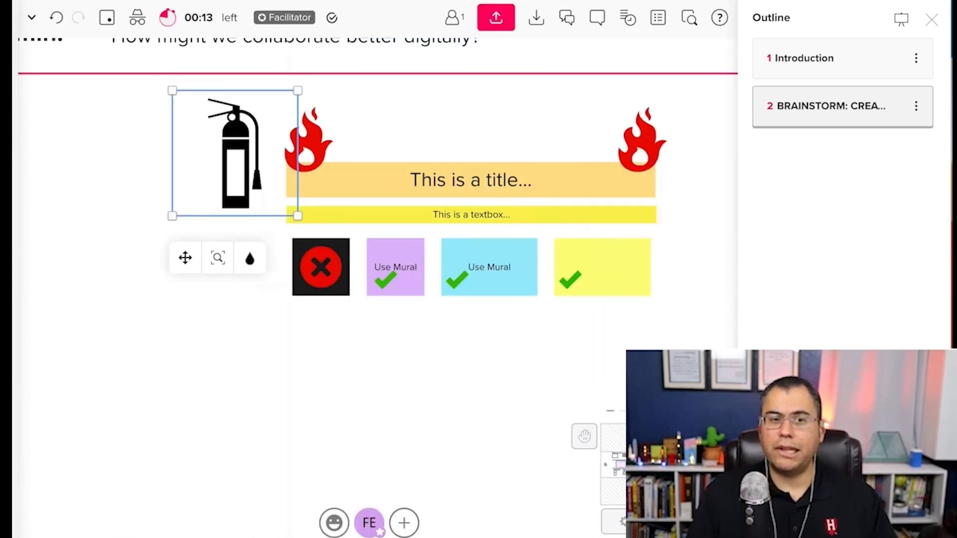
Deselect the extinguisher and launch the facilitator confetti celebration
click(369, 379)
click(369, 523)
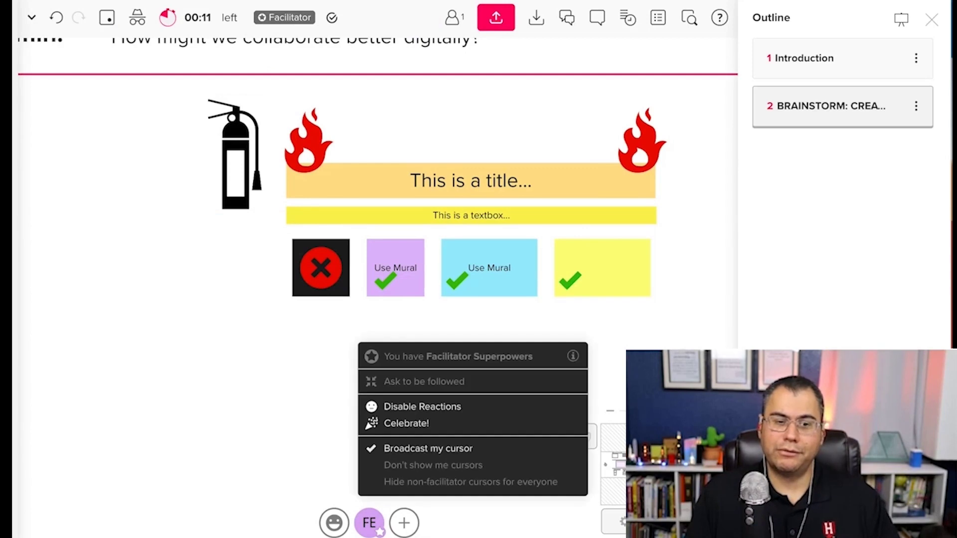
click(406, 423)
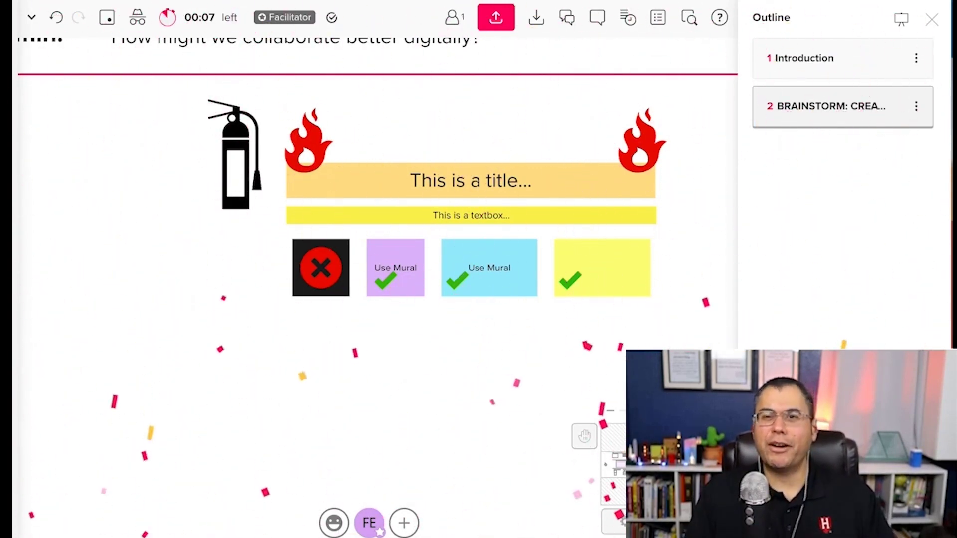
Send a series of heart reactions followed by one thumbs-up reaction
click(334, 523)
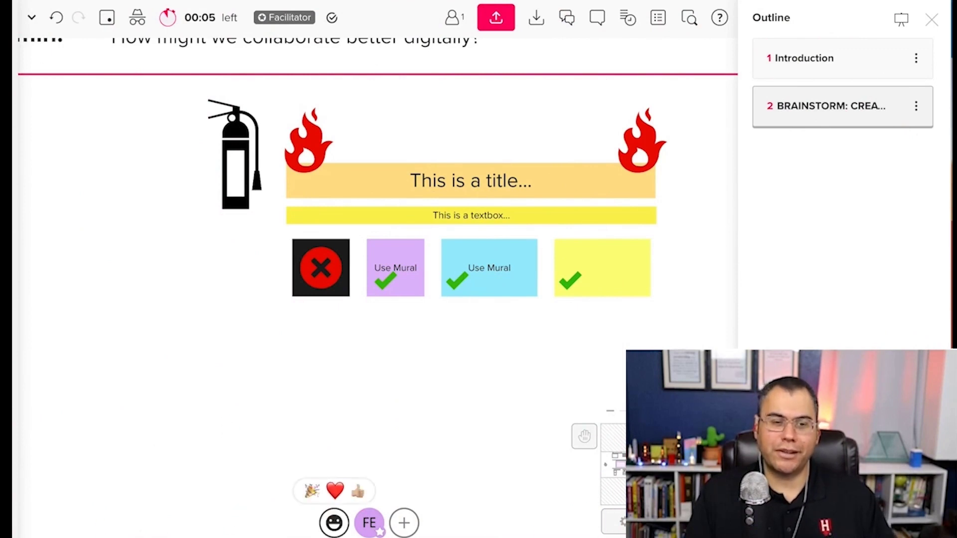
click(335, 491)
click(335, 491)
click(335, 491)
click(335, 491)
click(335, 492)
click(335, 491)
click(335, 491)
click(335, 491)
click(358, 491)
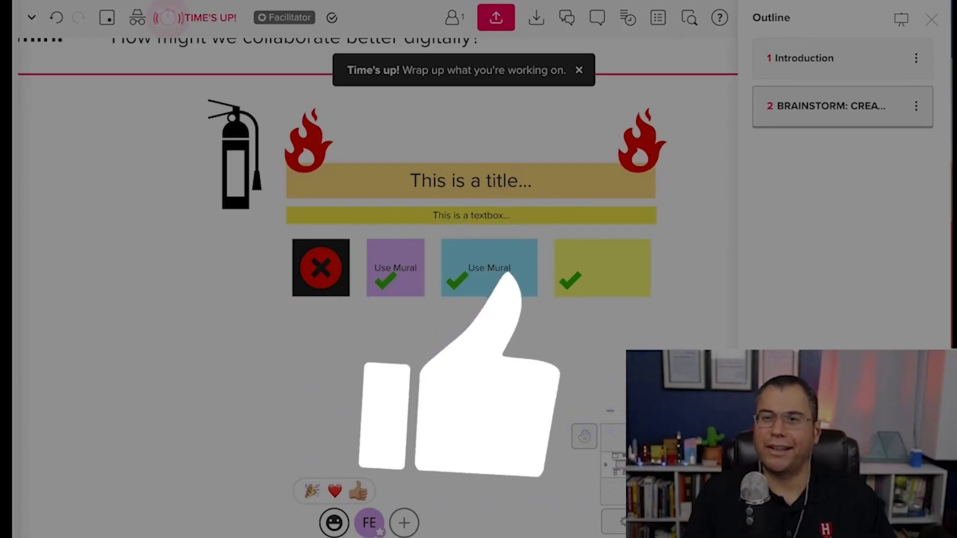
Move the red X icon off the black sticky note to the empty space just below it
scroll(118, 241, down, 1)
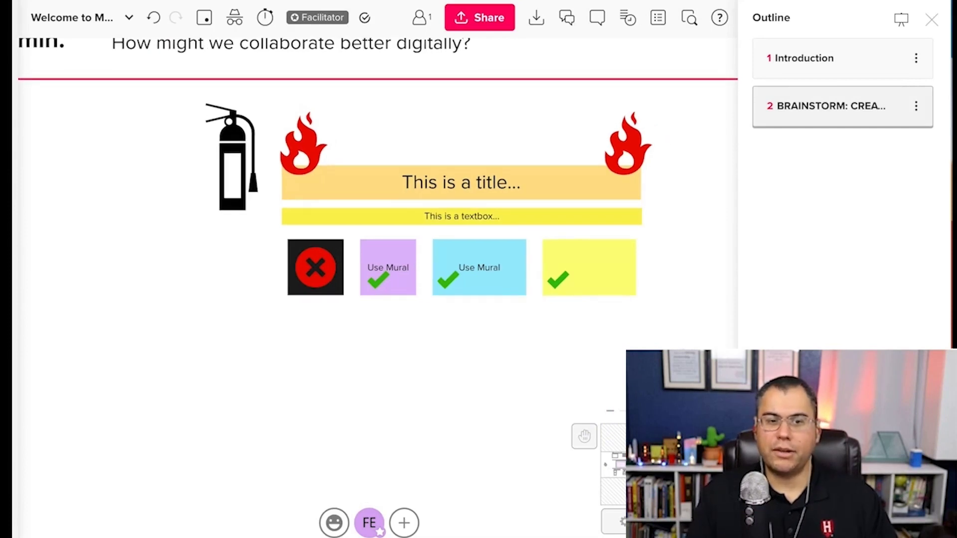
drag(315, 268, 335, 325)
drag(399, 359, 390, 362)
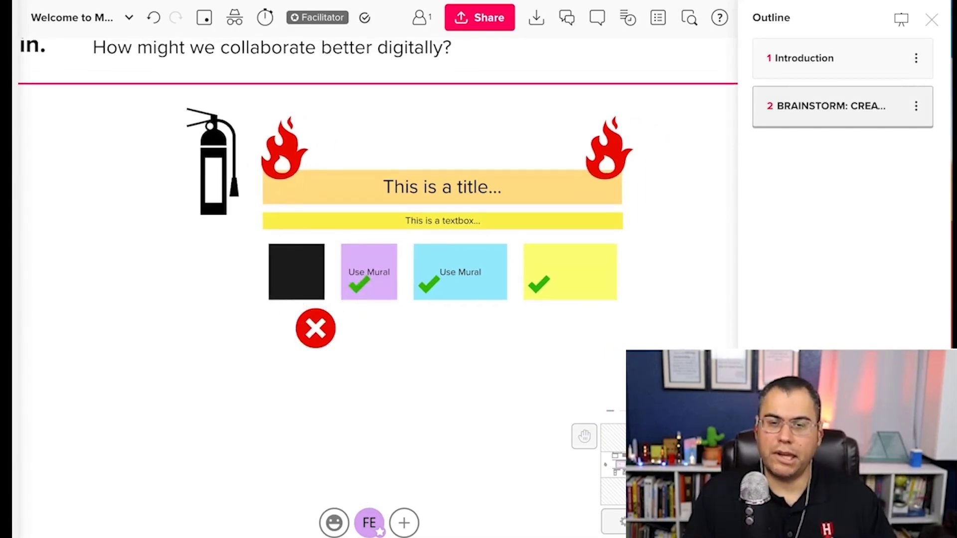
Open the link on the "MURAL for Hybrid Teams: Work Is Not a Place" video card and browse the "Use Cases, Templates & Frameworks" section
scroll(484, 322, down, 3)
drag(573, 340, 59, 308)
drag(481, 214, 336, 307)
scroll(399, 289, up, 4)
drag(155, 294, 574, 288)
scroll(366, 293, down, 5)
drag(366, 293, 424, 205)
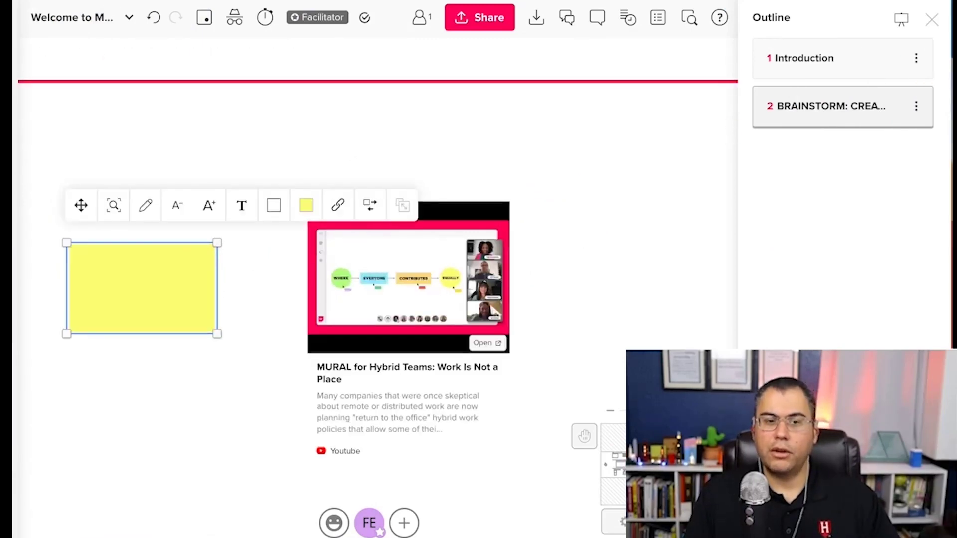
click(488, 343)
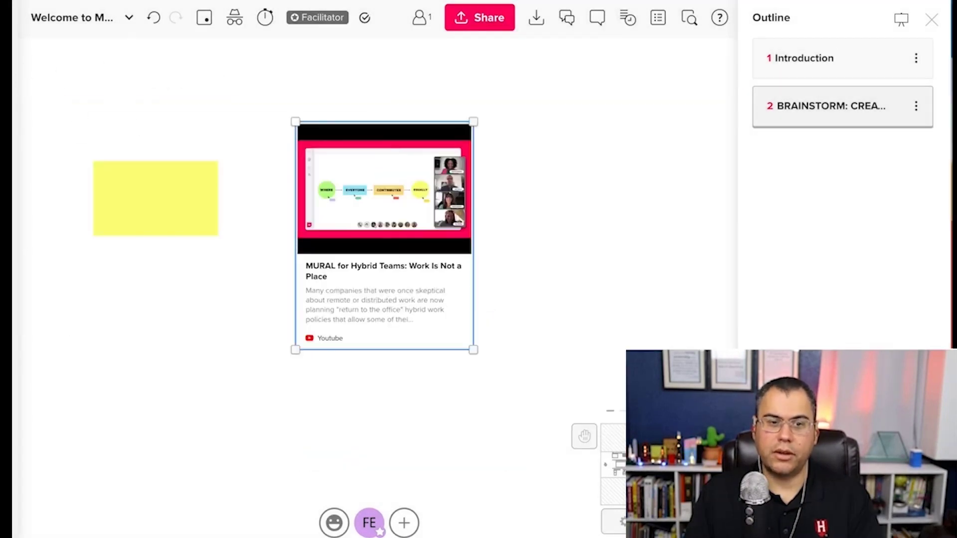
scroll(504, 234, up, 5)
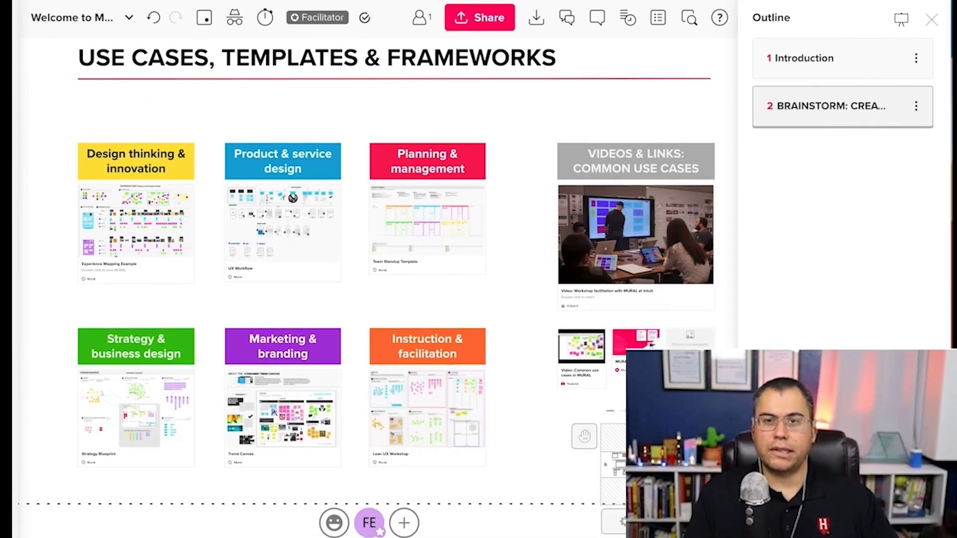
Open the "LinkedIn, Twitter, ..." mural from the dashboard and move the green traffic light group up in line with the other traffic lights
click(7, 17)
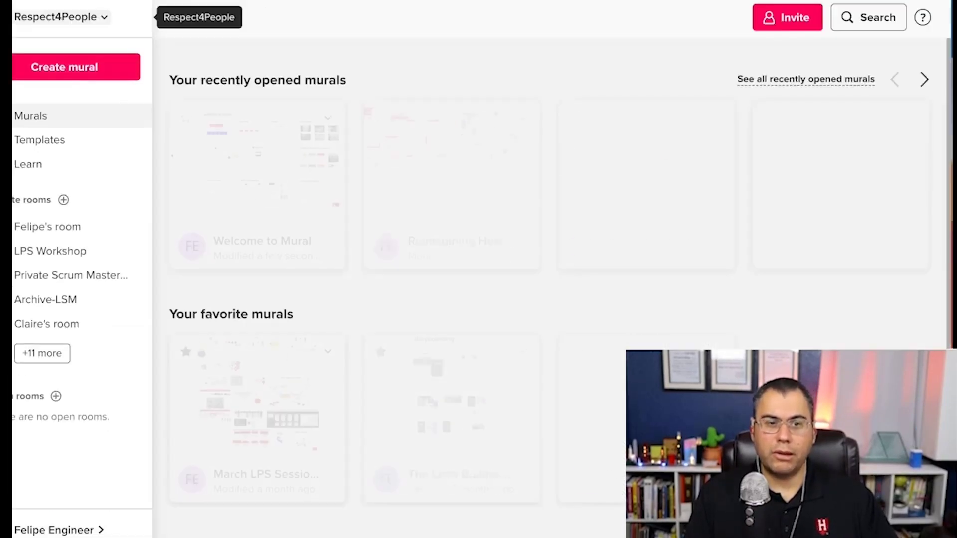
click(647, 187)
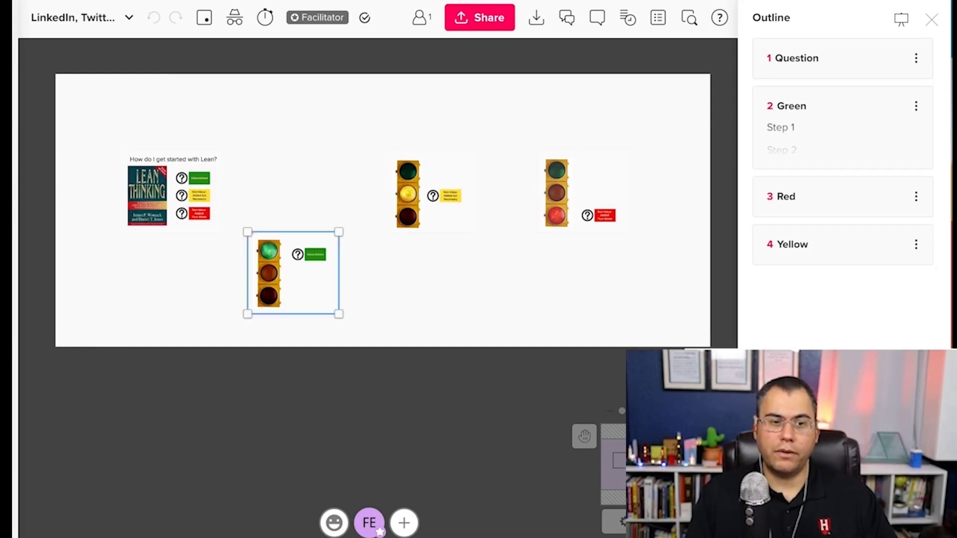
drag(270, 274, 278, 196)
key(Escape)
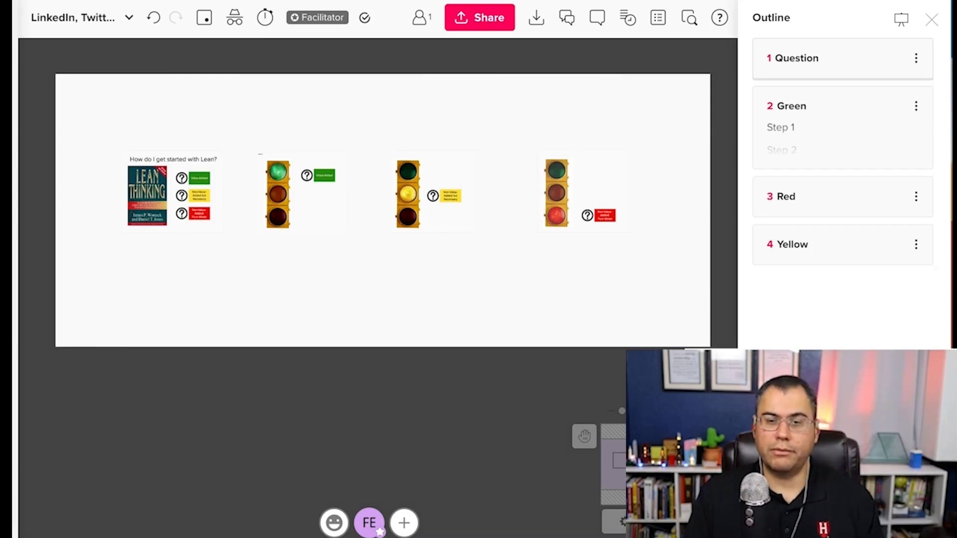
View the Question, Green and Red outline sections and reorder the outline so that Red comes after Yellow
click(843, 58)
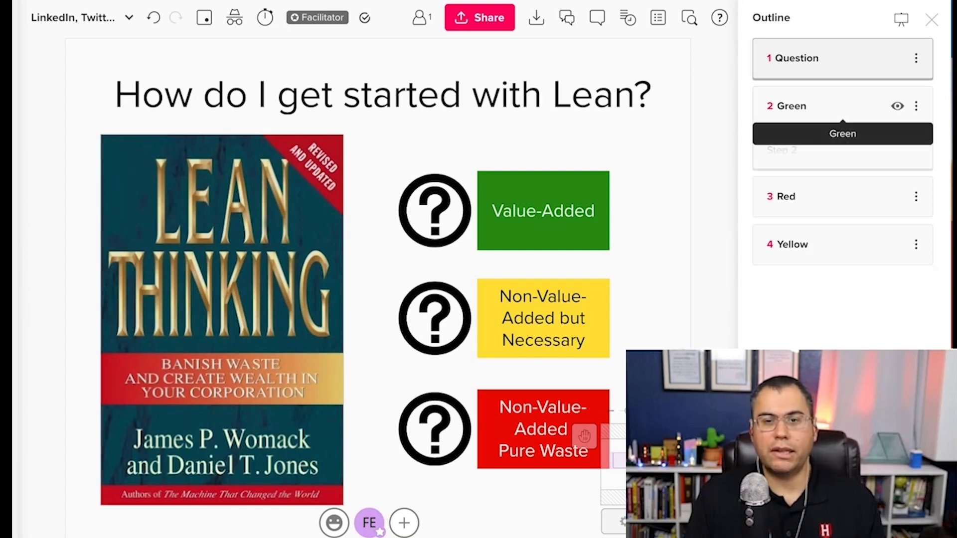
click(823, 106)
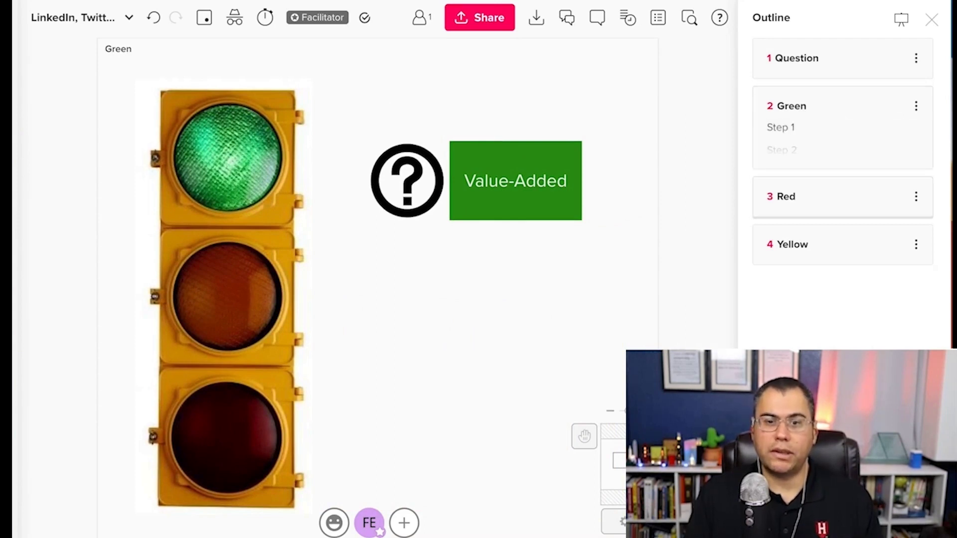
click(828, 197)
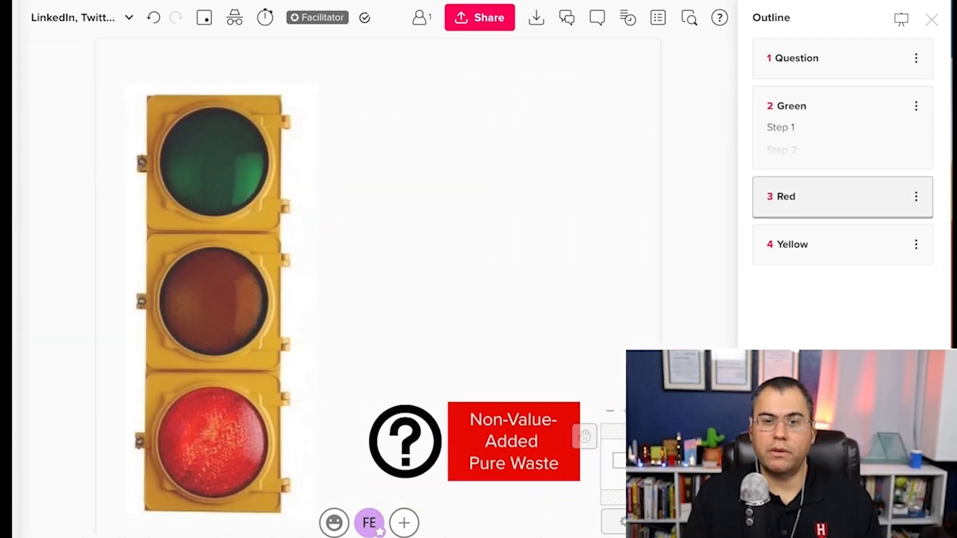
drag(798, 196, 798, 260)
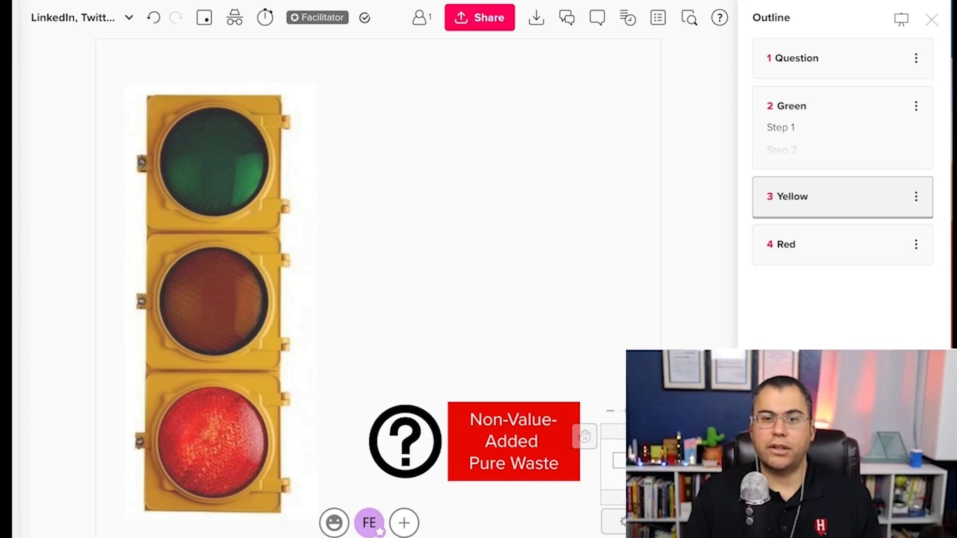
Step through the Green, Yellow and Red outline sections in order and return to Question
click(843, 119)
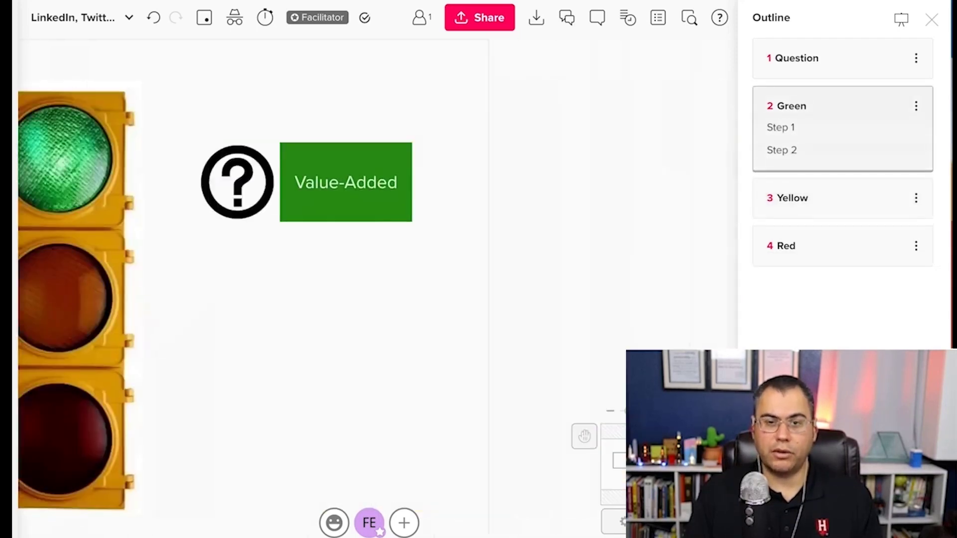
click(798, 197)
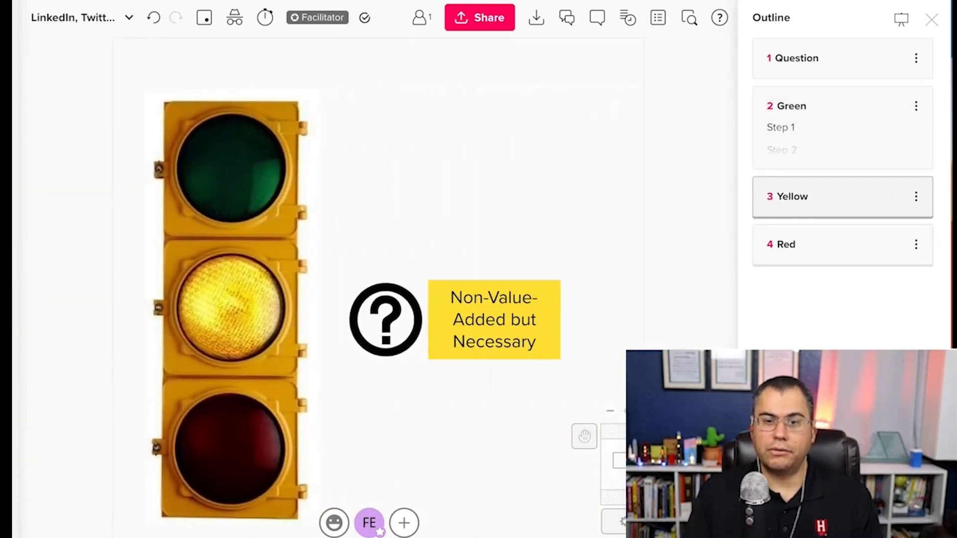
click(828, 244)
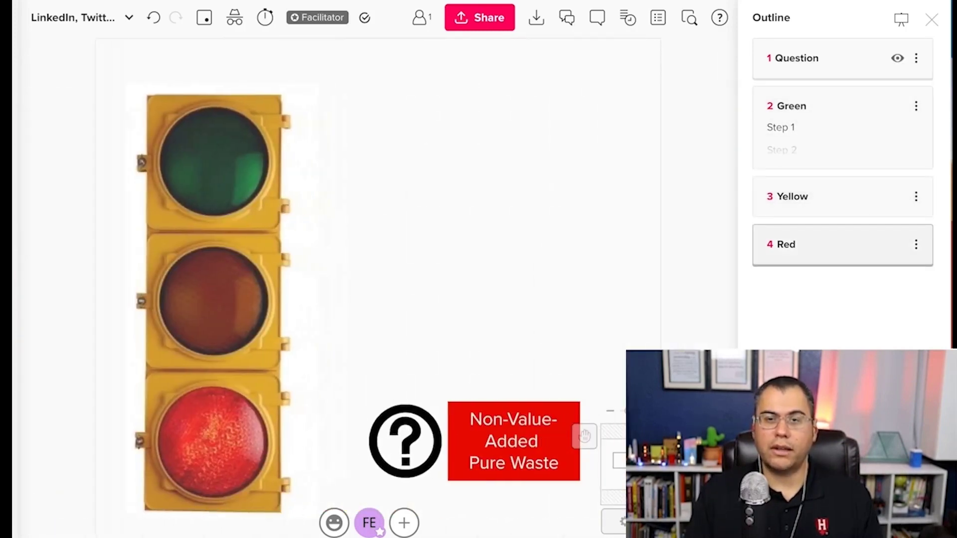
click(827, 59)
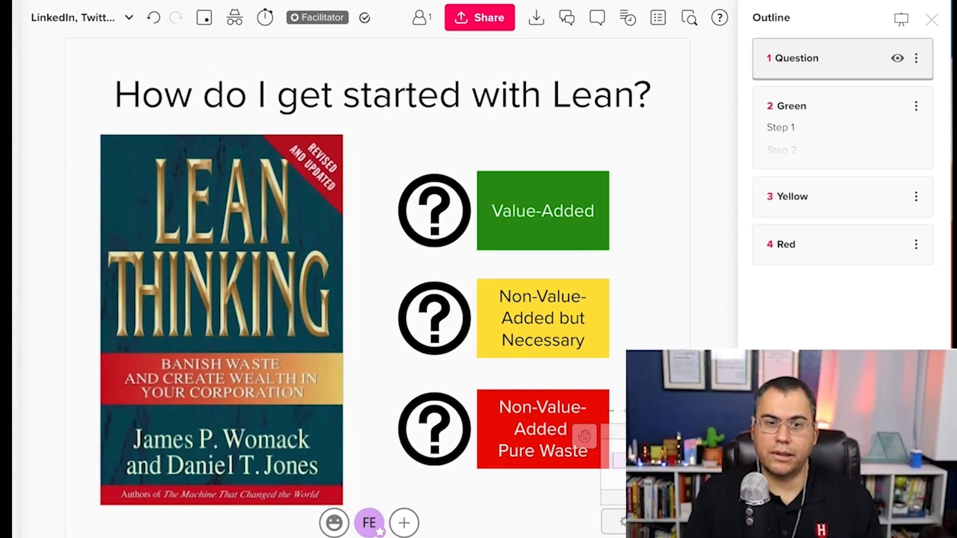
Return to the dashboard, browse the MURAL templates and open the options of the Retrospective template
click(7, 17)
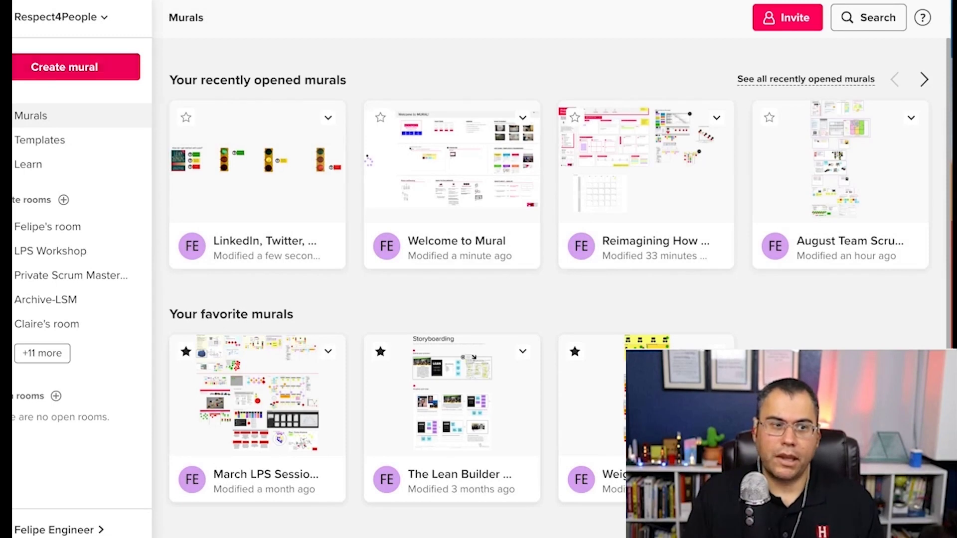
click(39, 141)
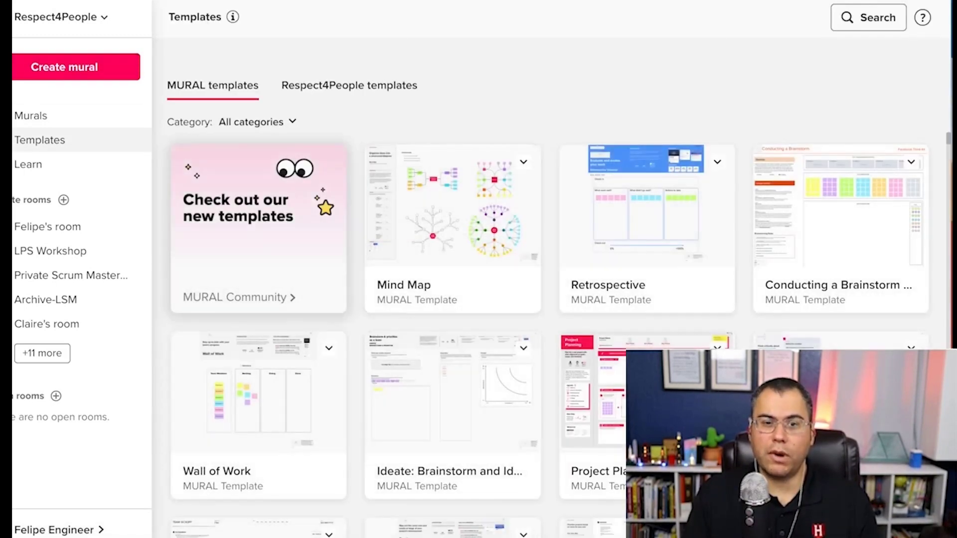
mouse_move(647, 215)
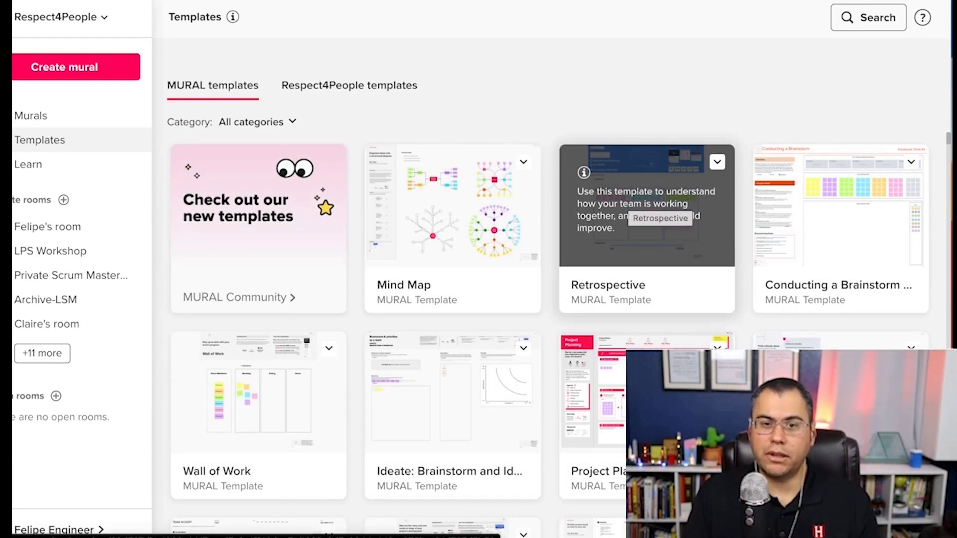
click(717, 161)
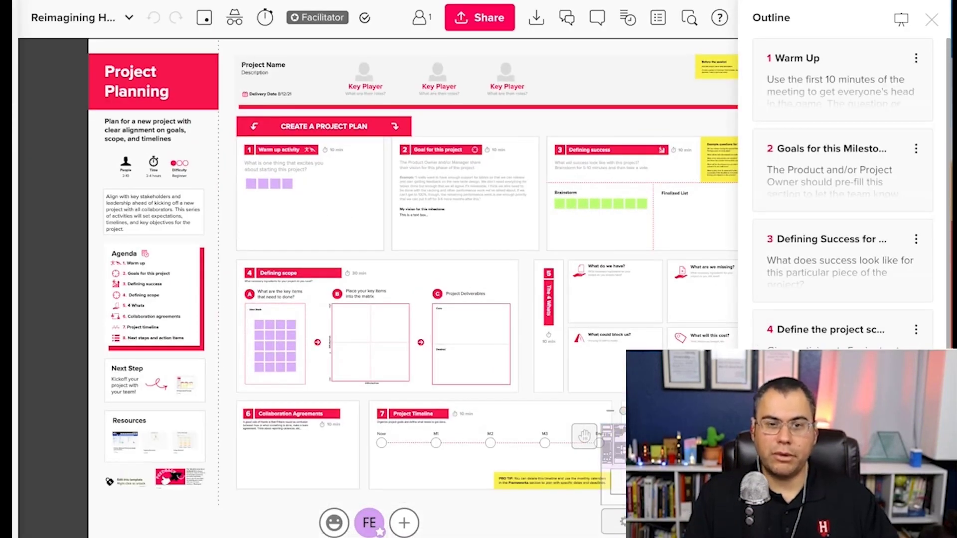
Delete the yellow "Before the session" note from the Project Planning mural and undo the deletion
key(space)
drag(379, 357, 314, 357)
scroll(584, 436, right, 1)
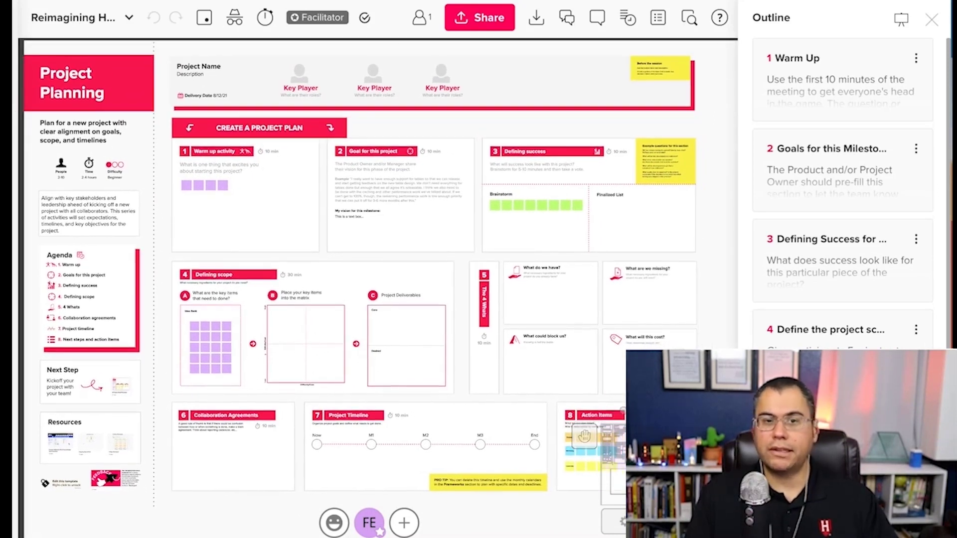
scroll(668, 47, up, 10)
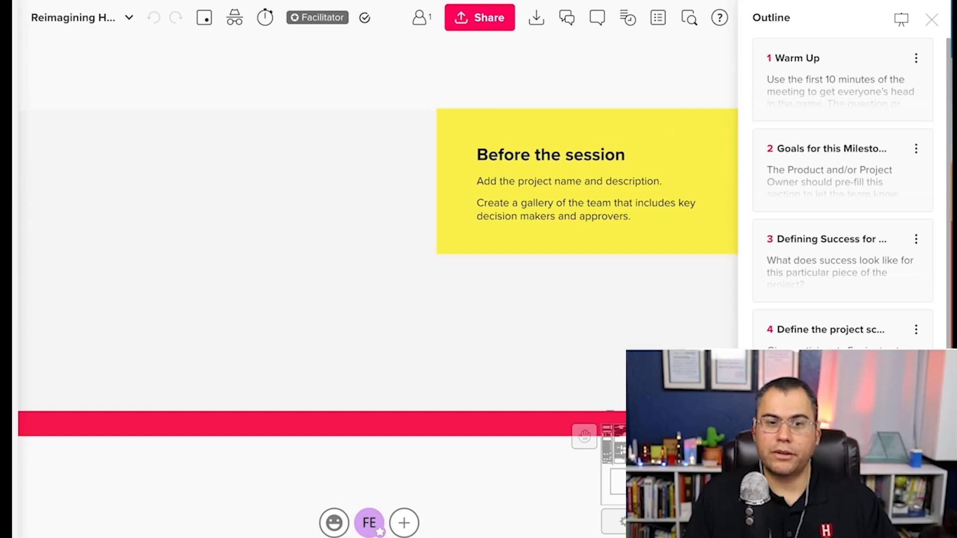
drag(586, 182, 588, 182)
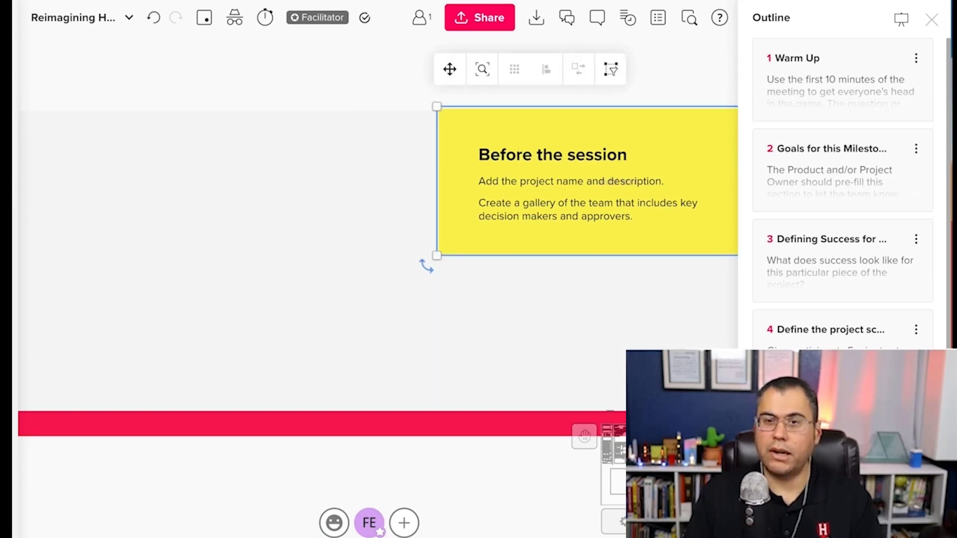
key(Delete)
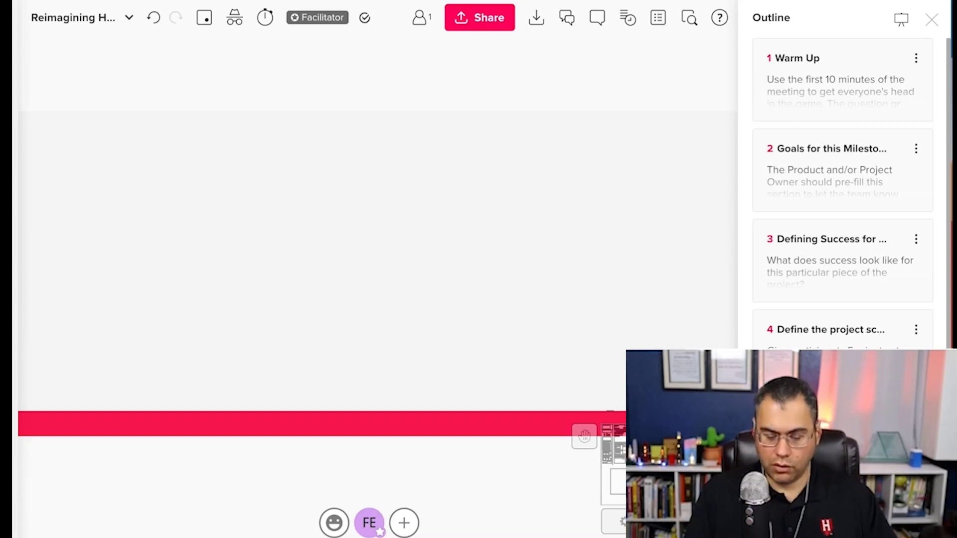
key(ctrl+z)
Examine the Project Planning template's header, session details, agenda and activity sections, and the "LPS and Scrum Example" area
scroll(449, 209, down, 5)
scroll(448, 210, left, 5)
scroll(448, 210, up, 2)
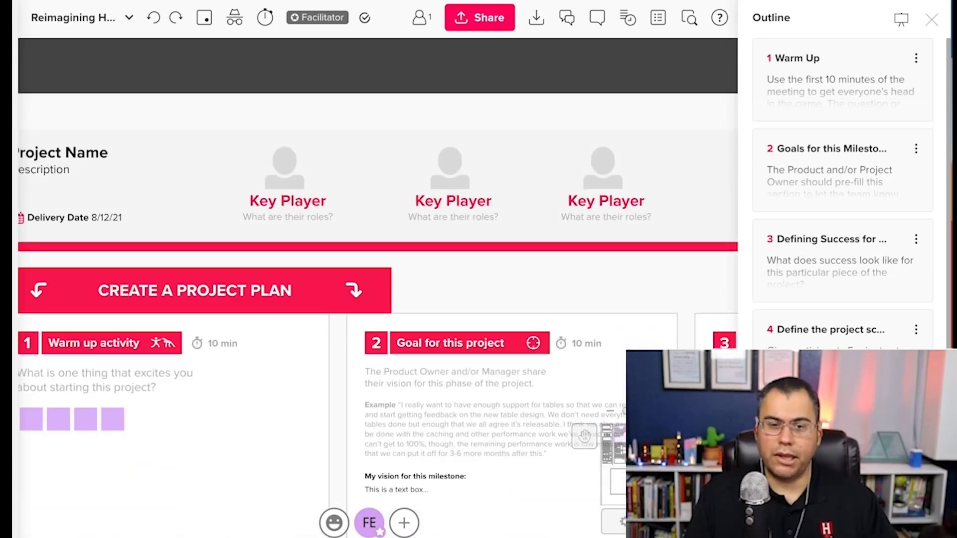
scroll(449, 210, down, 5)
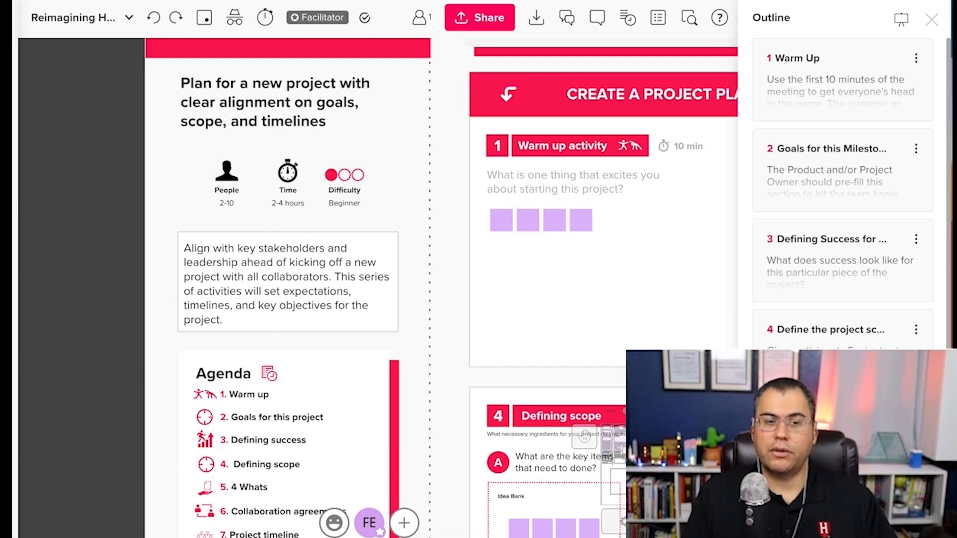
scroll(151, 167, up, 5)
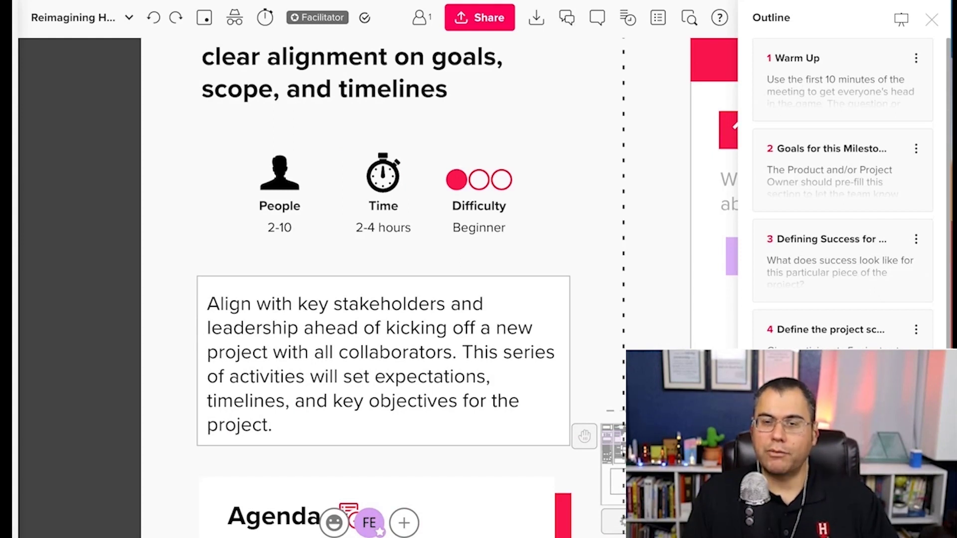
scroll(325, 226, down, 10)
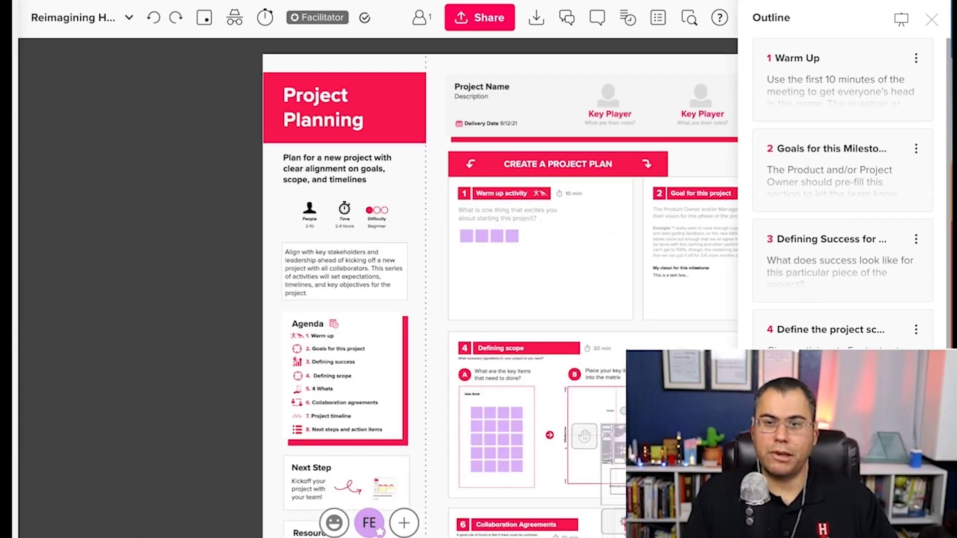
scroll(325, 249, right, 2)
scroll(325, 249, down, 2)
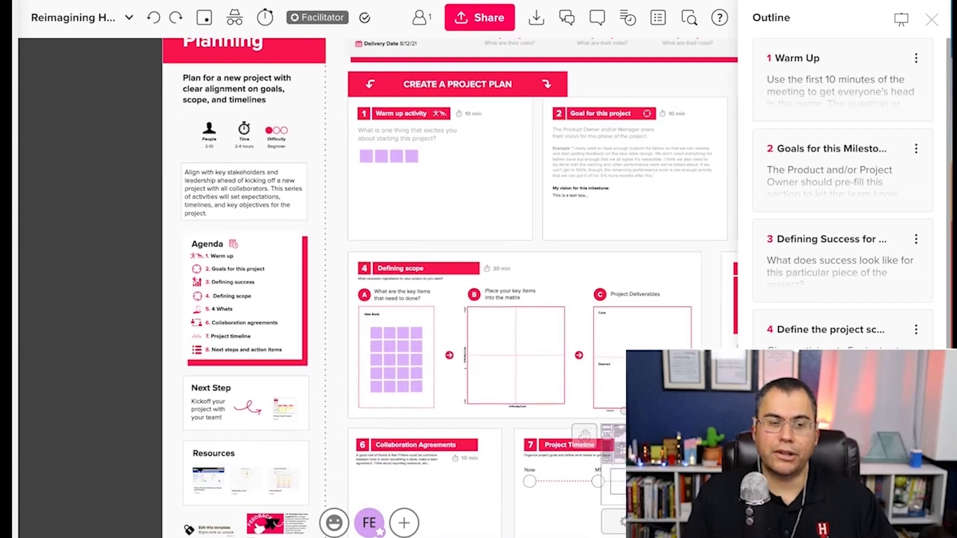
scroll(175, 269, up, 5)
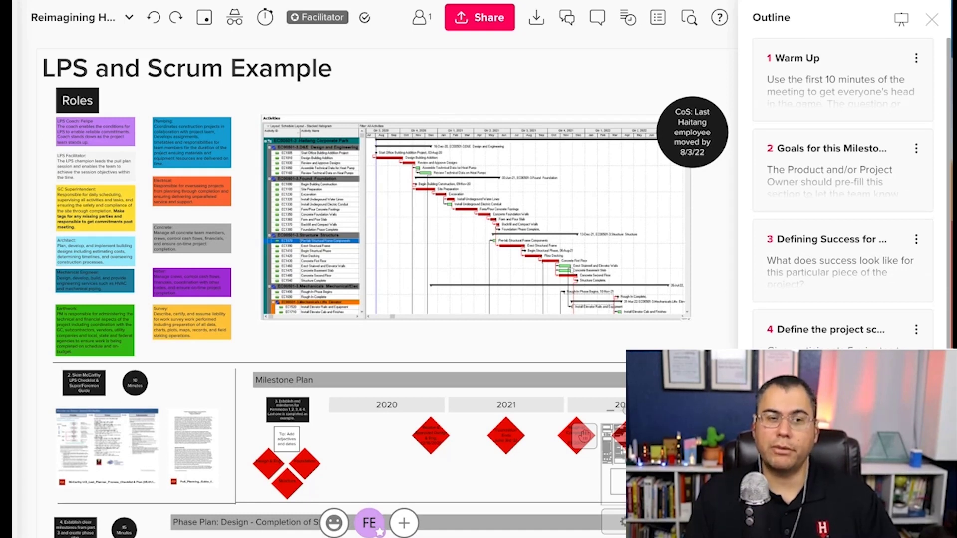
Examine the Roles notes, project schedule and Milestone Plan in the "LPS and Scrum Example", closing the outline and continuing to the weekly boards
scroll(119, 188, up, 5)
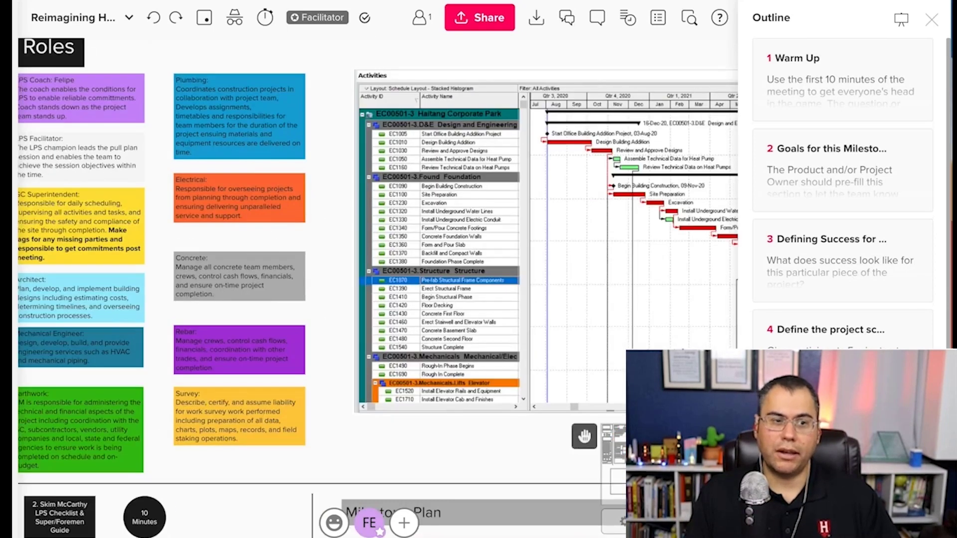
drag(118, 187, 234, 186)
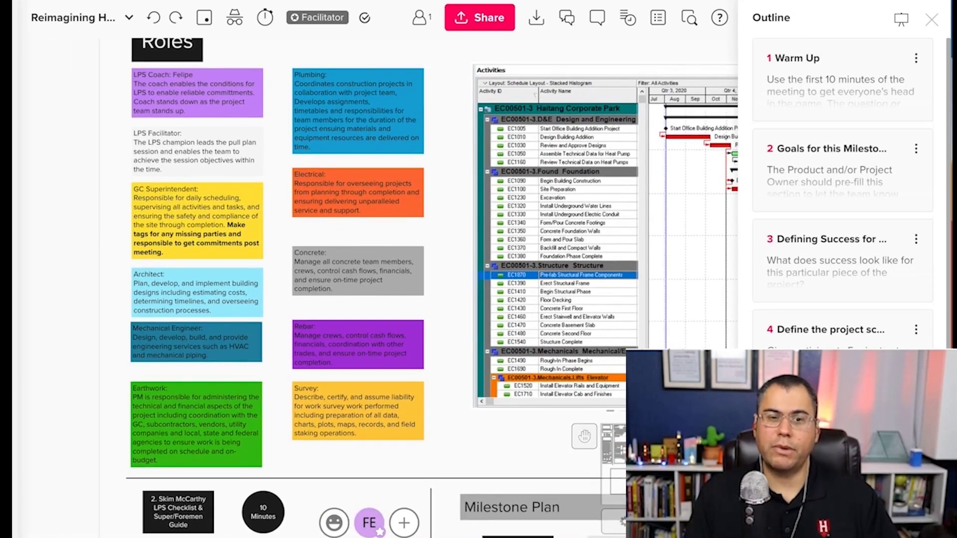
drag(499, 449, 133, 115)
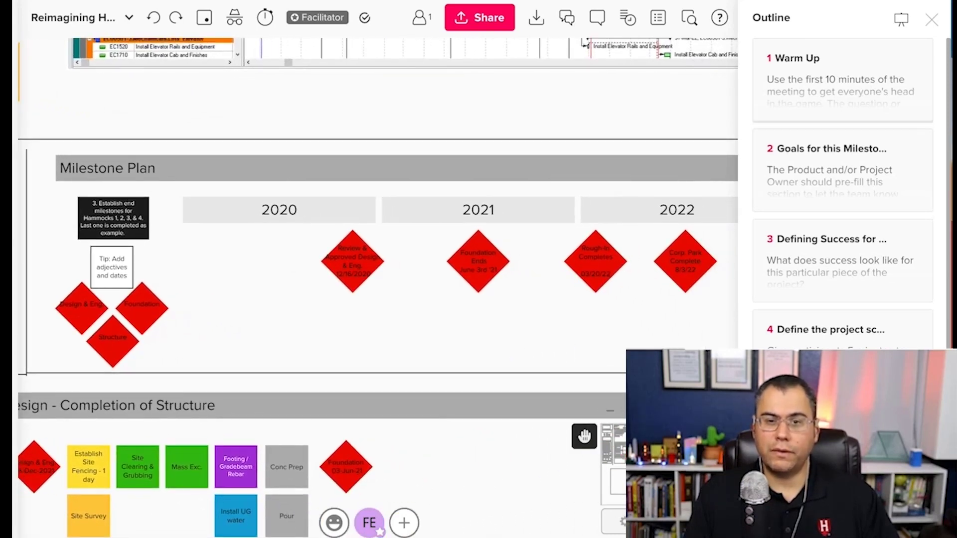
click(932, 20)
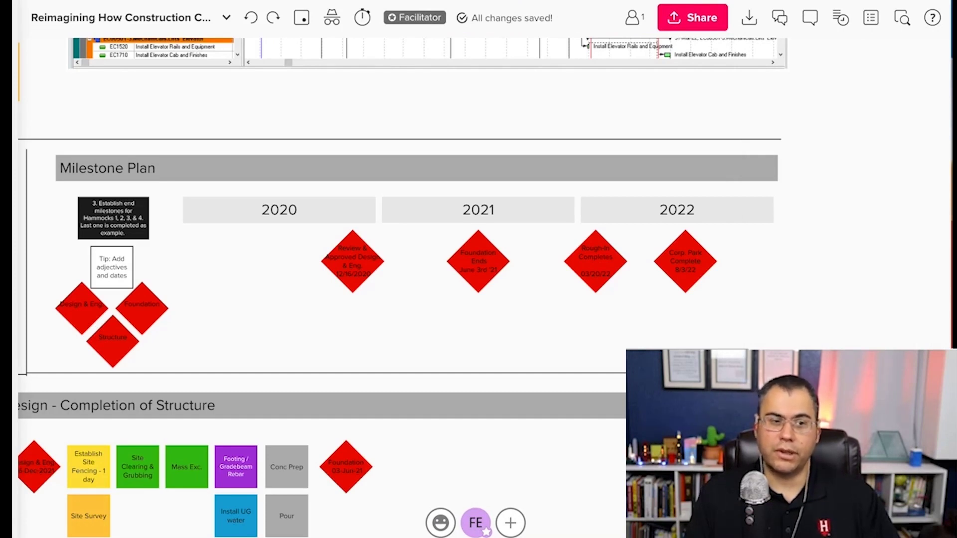
scroll(478, 220, down, 5)
scroll(305, 249, up, 5)
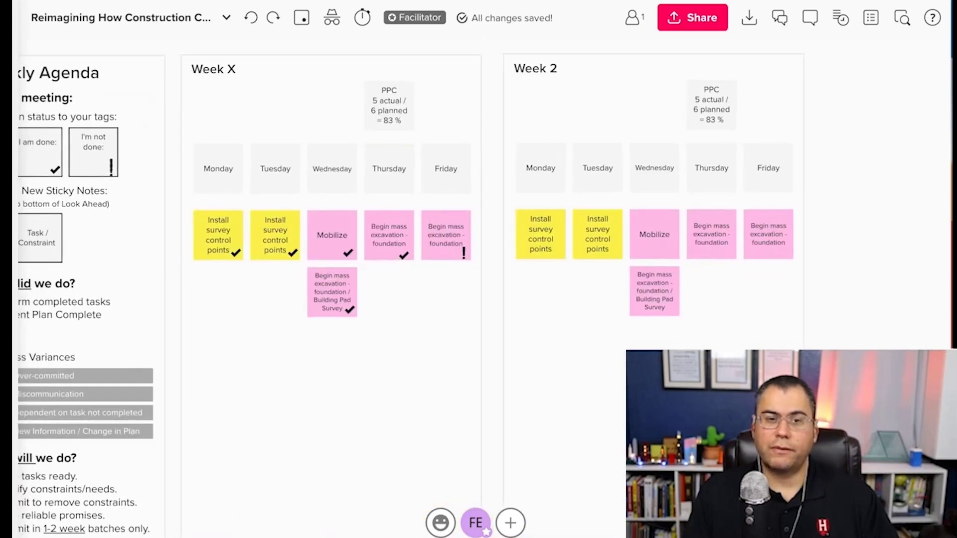
Hide the title of the Week 2 area and show it again
click(773, 351)
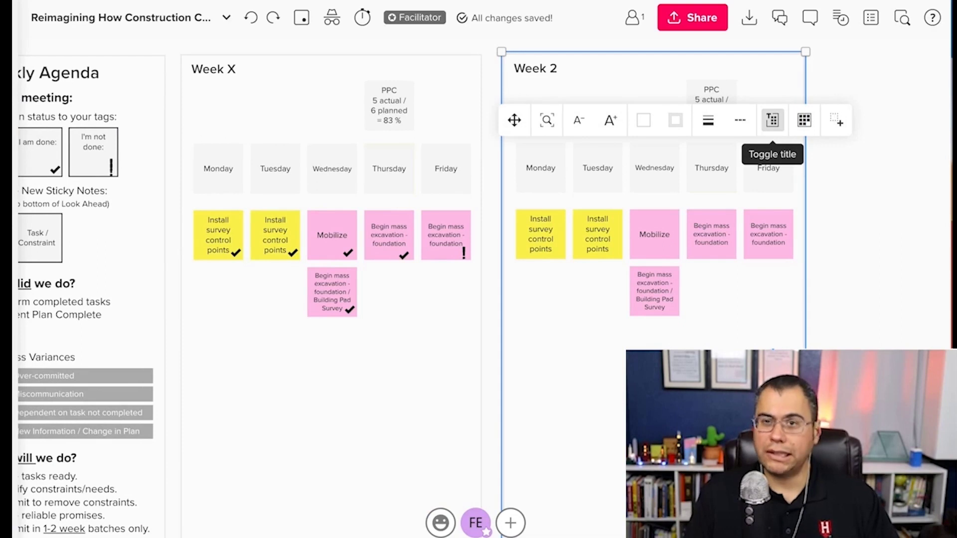
click(773, 120)
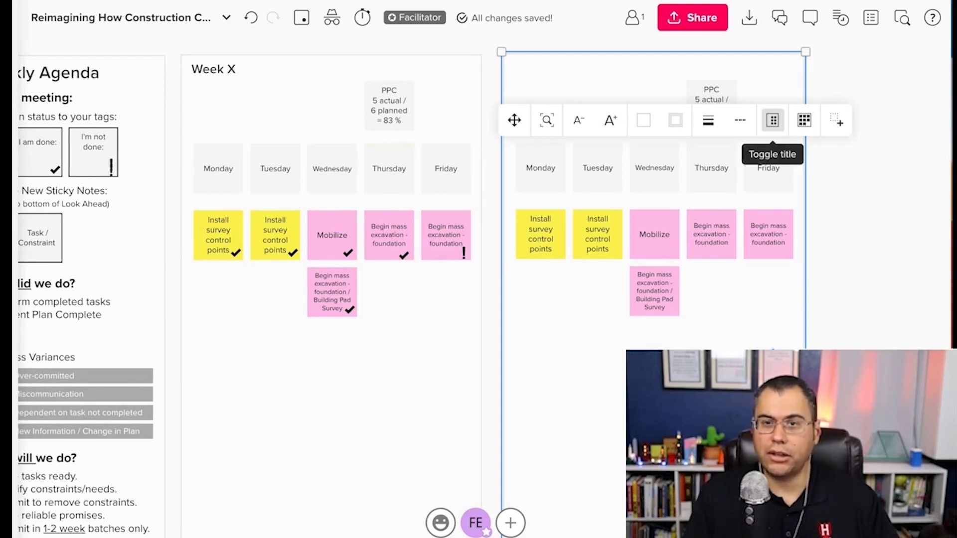
click(772, 121)
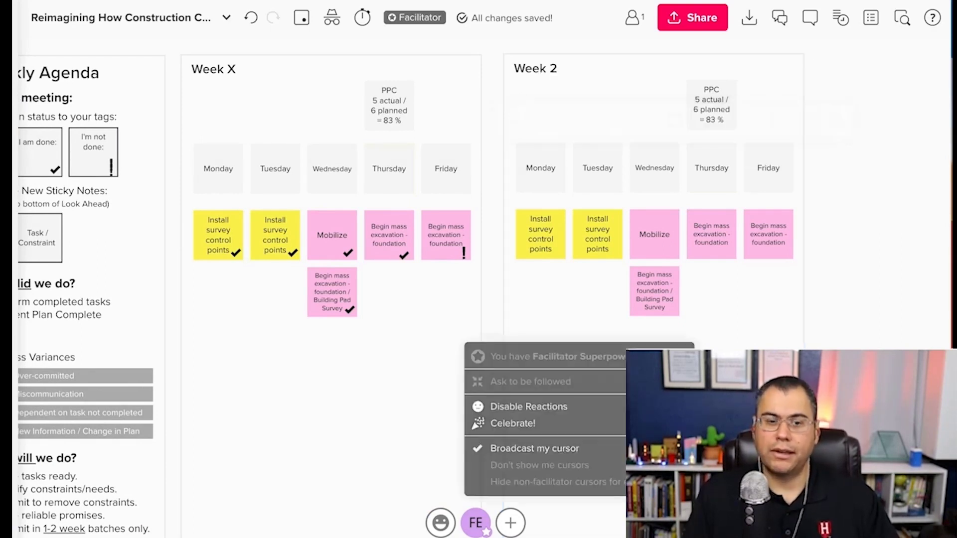
Launch a Celebrate confetti effect for the mural's participants
click(475, 523)
click(513, 423)
Select the Week 2 area again and toggle its title off and back on
click(559, 369)
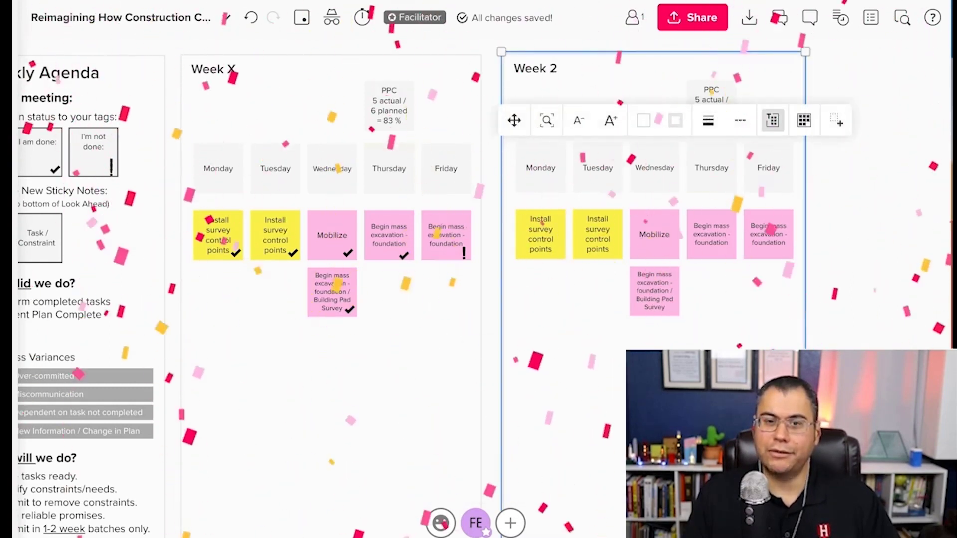
click(772, 120)
click(773, 120)
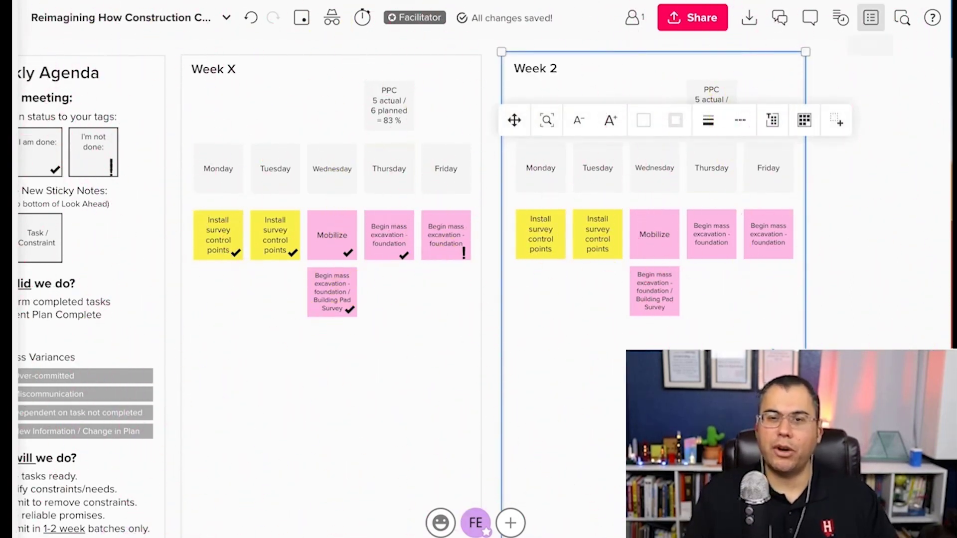
Open the outline, go to the "Week X" entry and rename it "Week 1"
click(871, 17)
scroll(843, 224, down, 5)
click(798, 160)
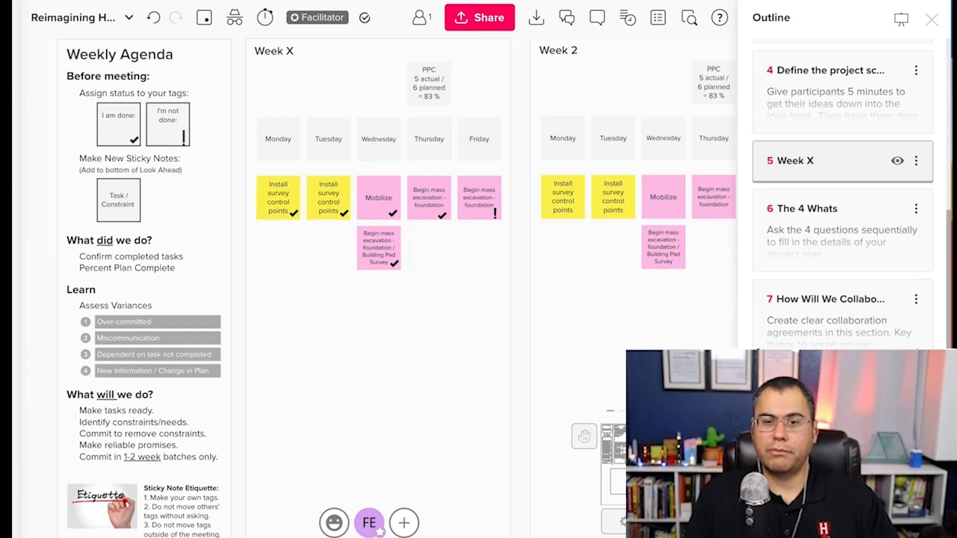
double_click(798, 160)
click(818, 161)
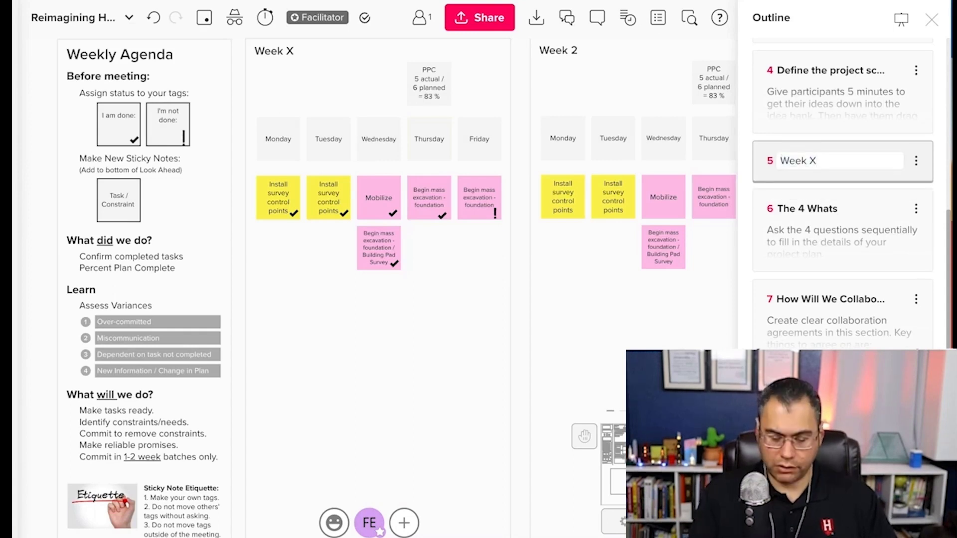
key(BackSpace)
text(1)
key(Return)
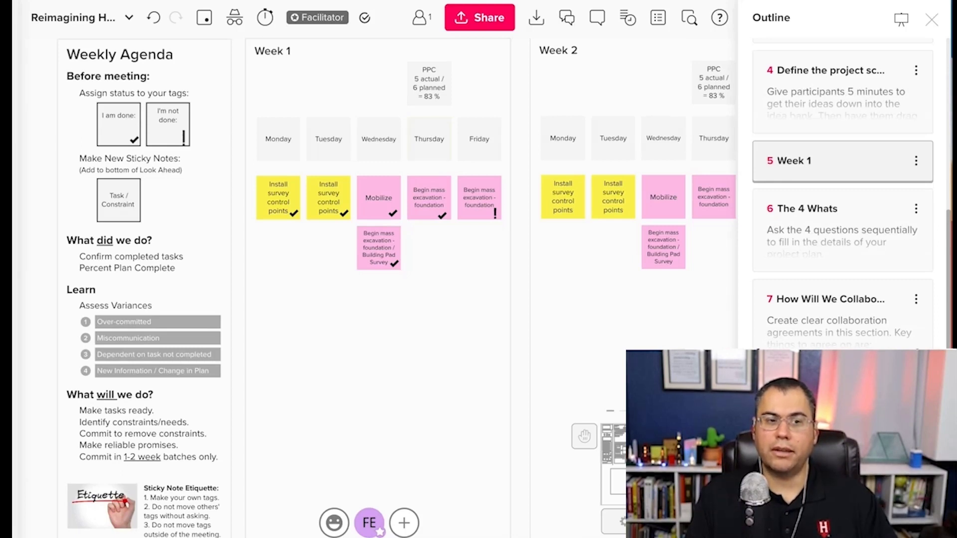
Change the area's title on the canvas from "Week 1" back to "Week X"
double_click(273, 51)
text(Week X)
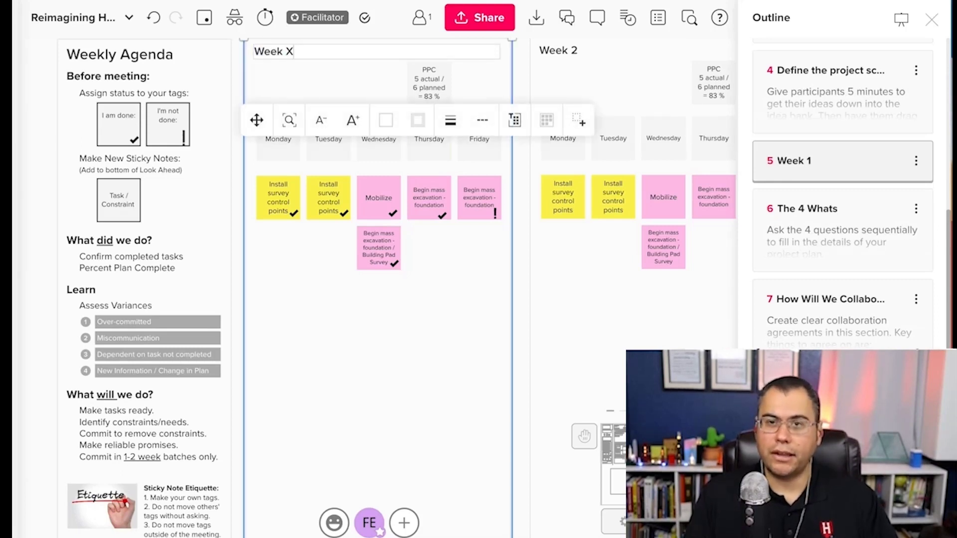
key(Return)
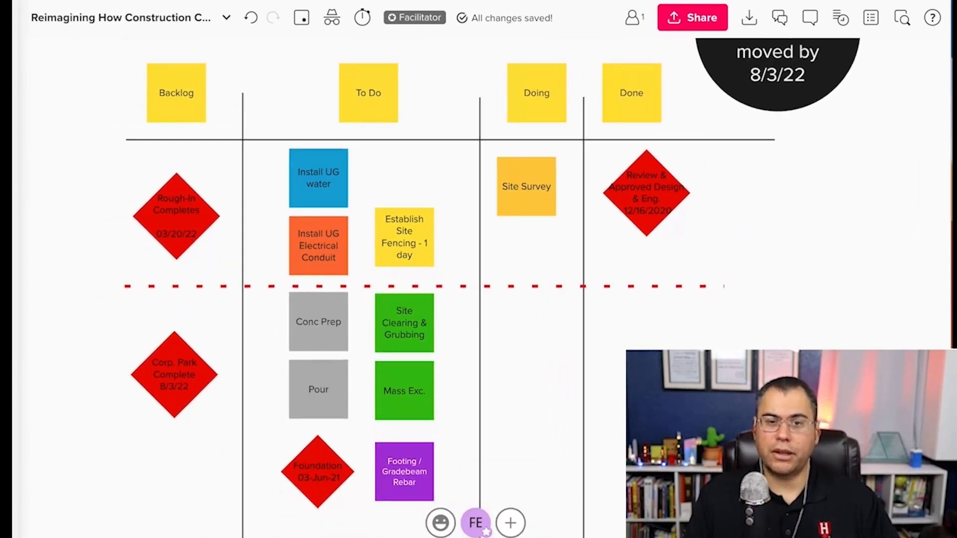
Shift the red dashed line across the Backlog, To Do, Doing and Done board slightly upward
scroll(489, 288, up, 1)
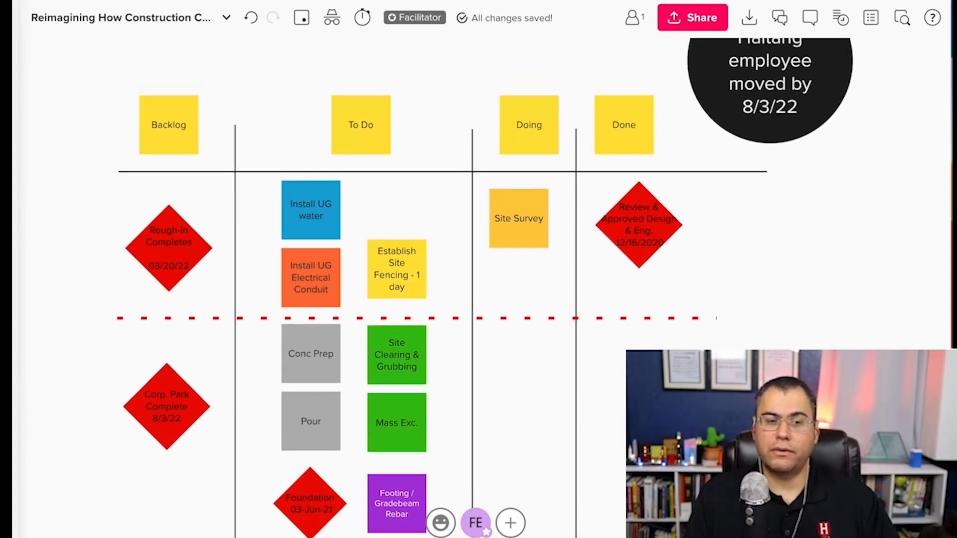
click(418, 318)
drag(418, 318, 426, 314)
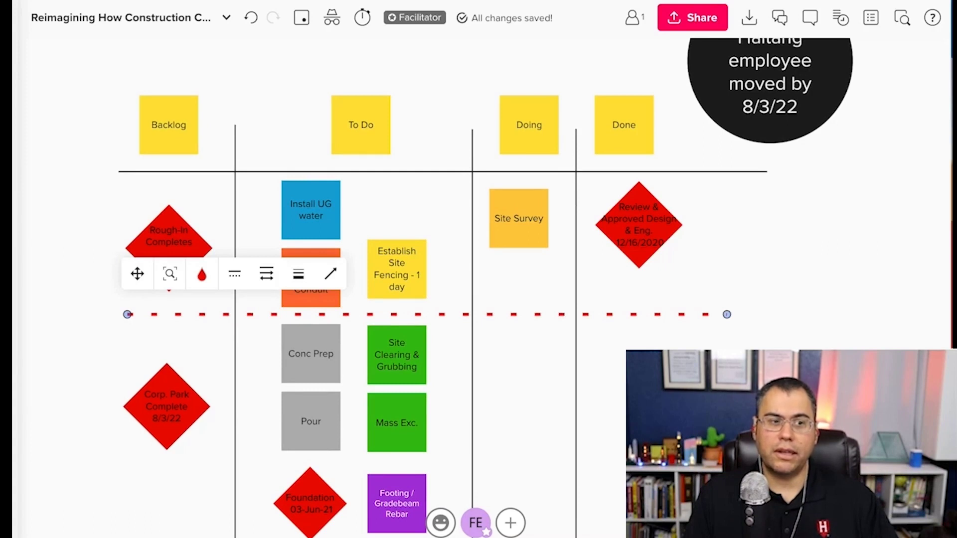
Add a vertical straight connector line beside the Backlog column and color it blue
click(16, 100)
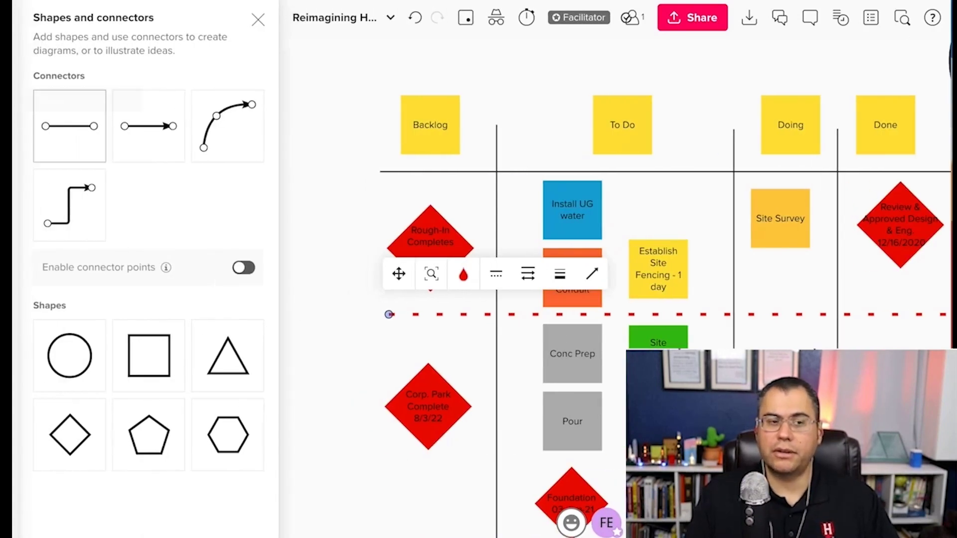
drag(69, 126, 317, 454)
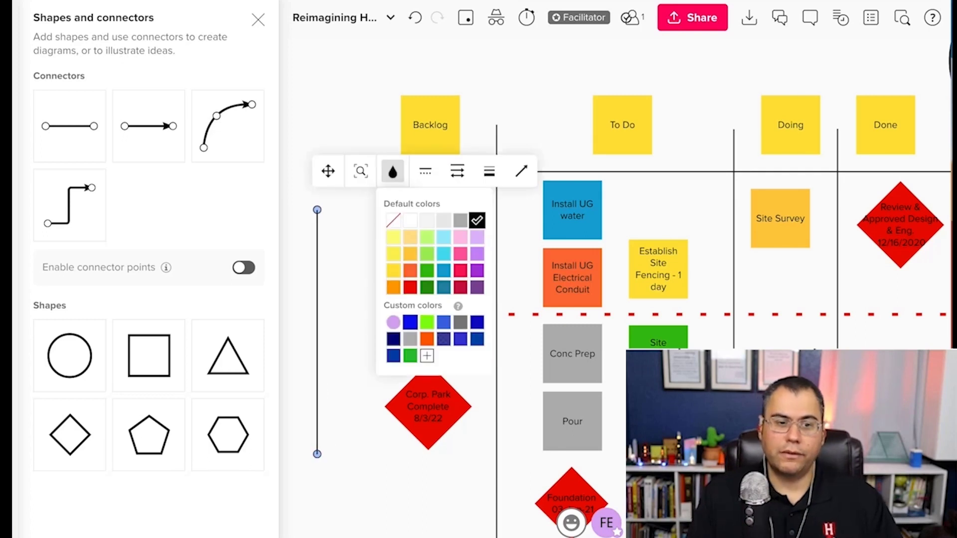
click(411, 323)
Give the blue vertical line the thickest line weight and the widely spaced dotted style
click(489, 171)
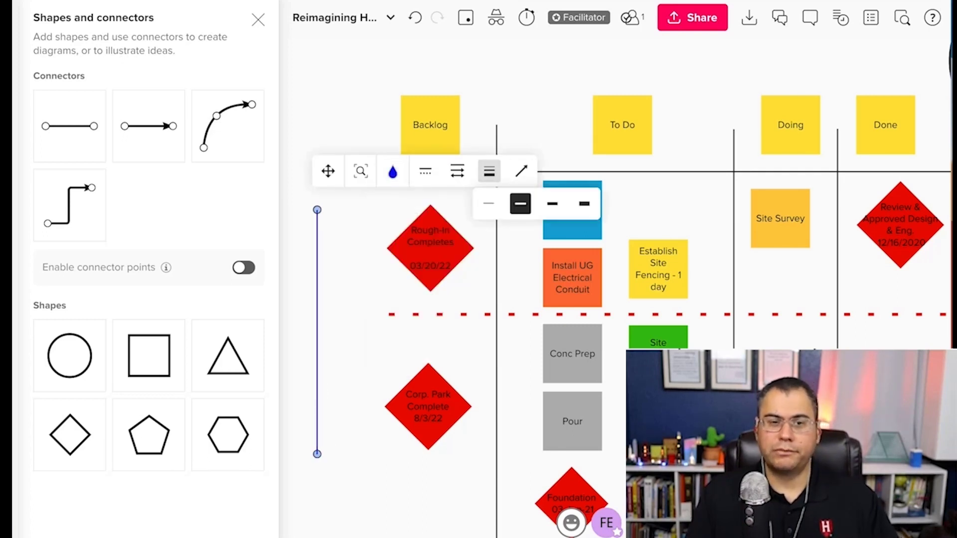
click(585, 204)
click(424, 171)
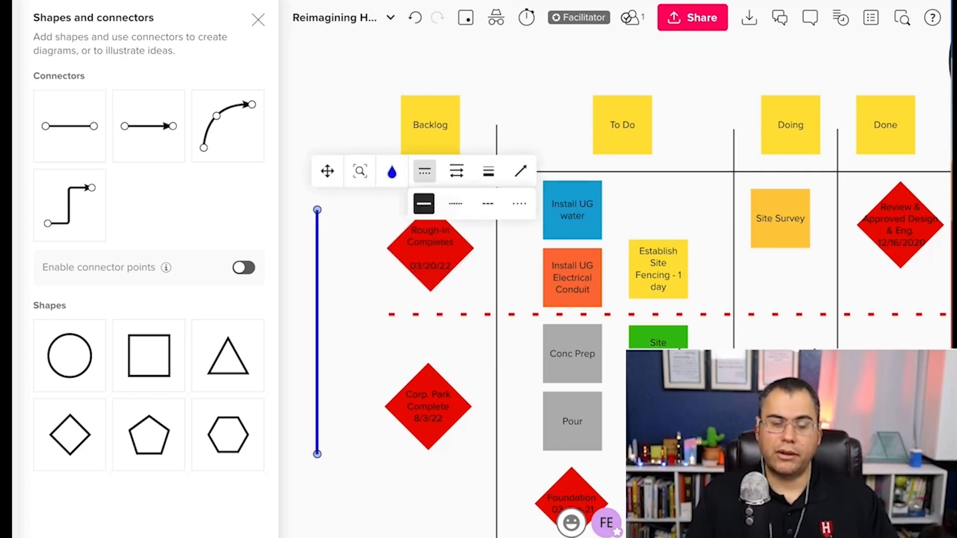
click(520, 203)
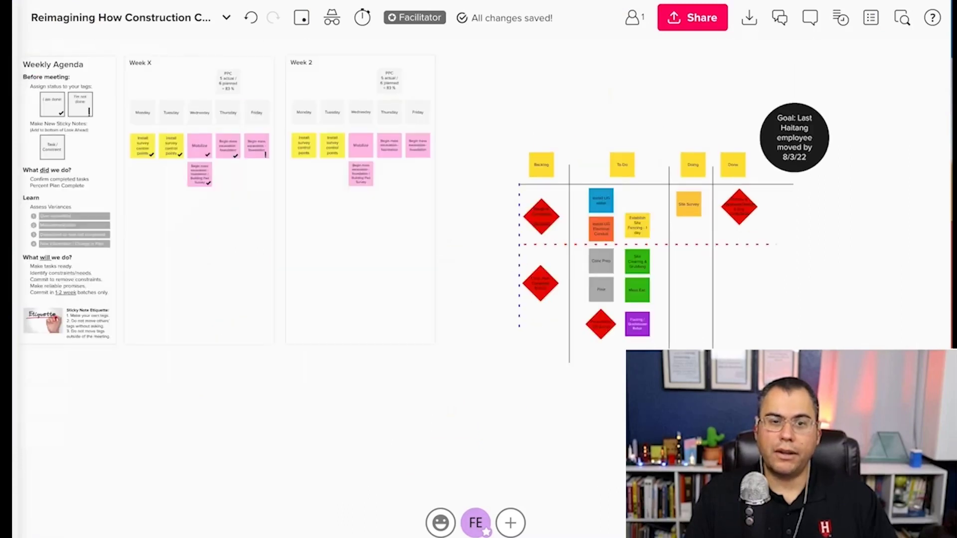
Recolor the "Phase Plan: Design - Completion of Structure" banner with a black background and white text
scroll(479, 249, left, 7)
scroll(478, 249, up, 5)
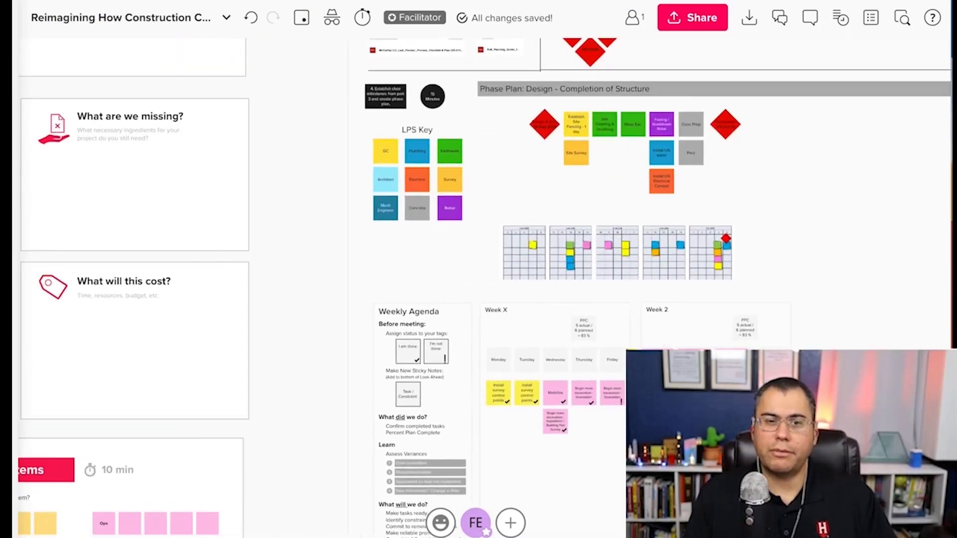
scroll(658, 298, up, 3)
scroll(658, 298, right, 3)
scroll(658, 298, up, 5)
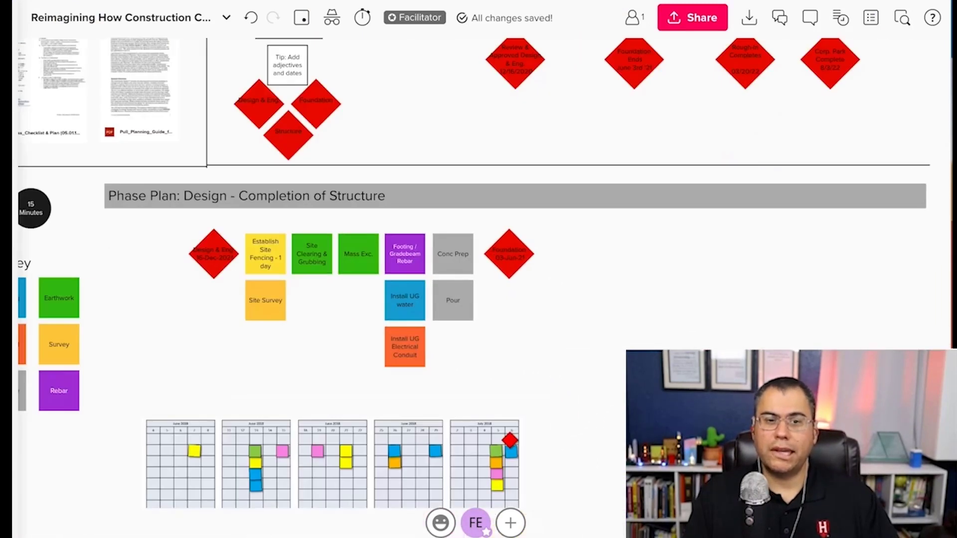
scroll(479, 280, up, 1)
click(379, 242)
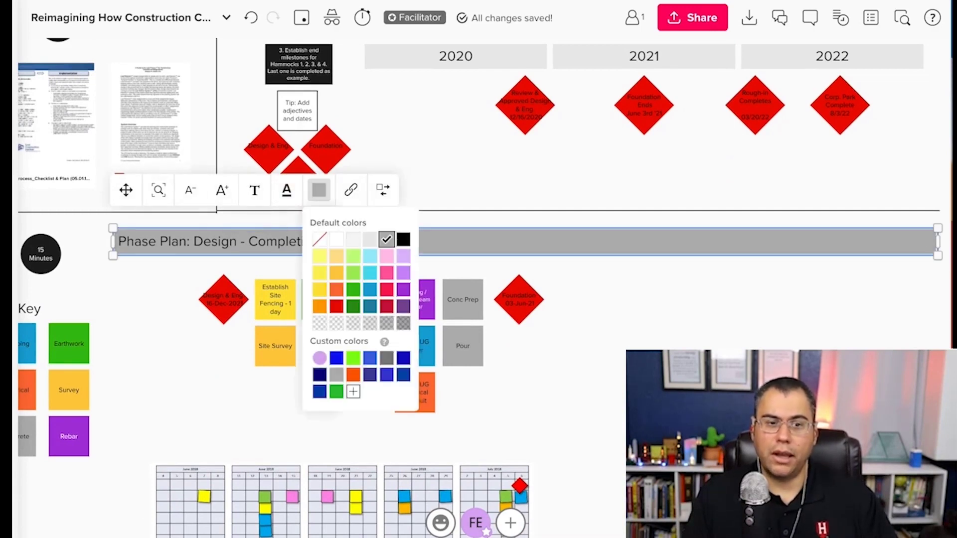
click(403, 240)
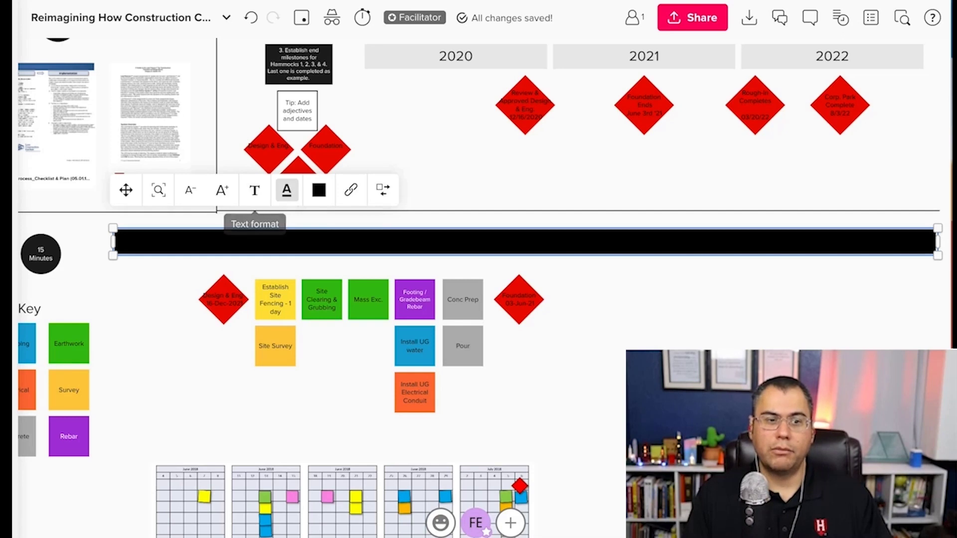
click(286, 190)
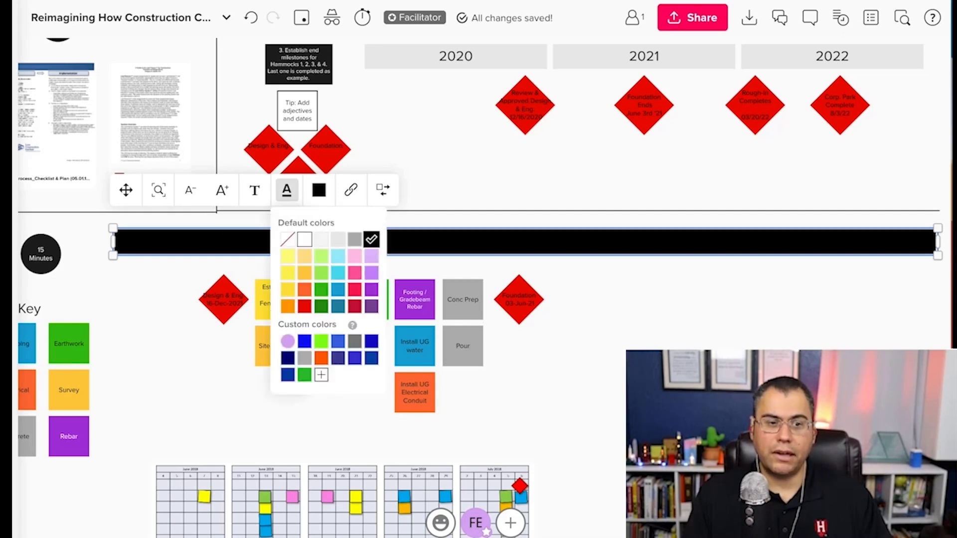
click(305, 239)
key(Escape)
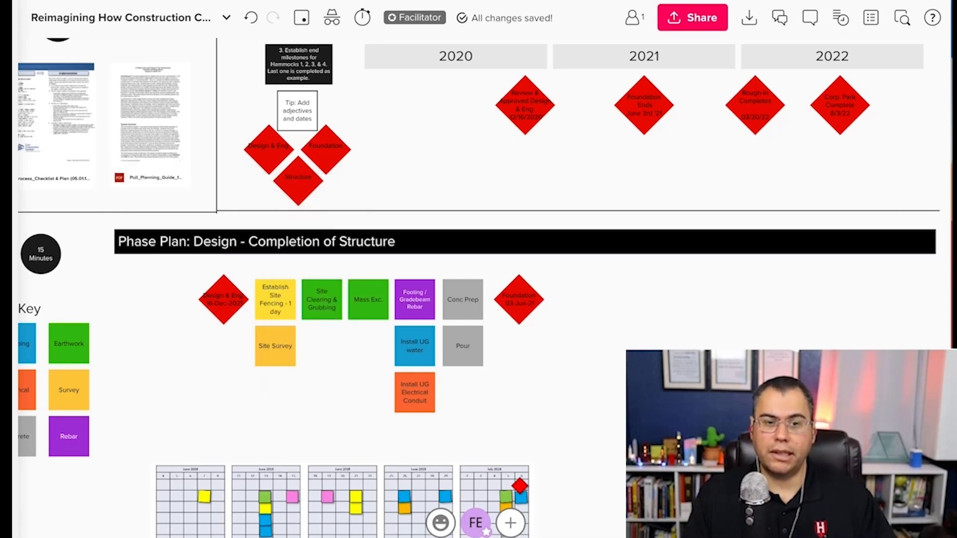
Examine the Milestone Plan diamonds, the available shapes and connectors, and the icons in The 4 Whats section
scroll(569, 239, down, 3)
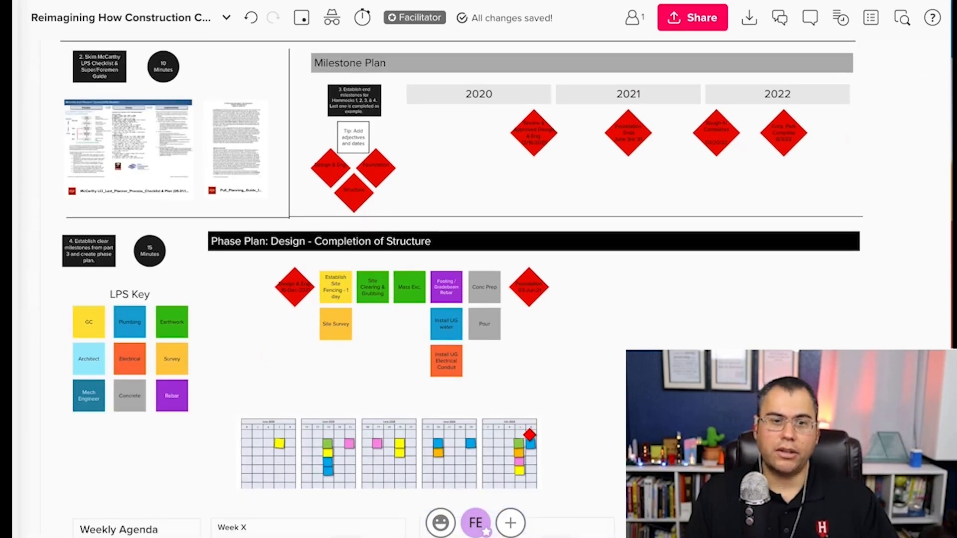
scroll(277, 189, up, 6)
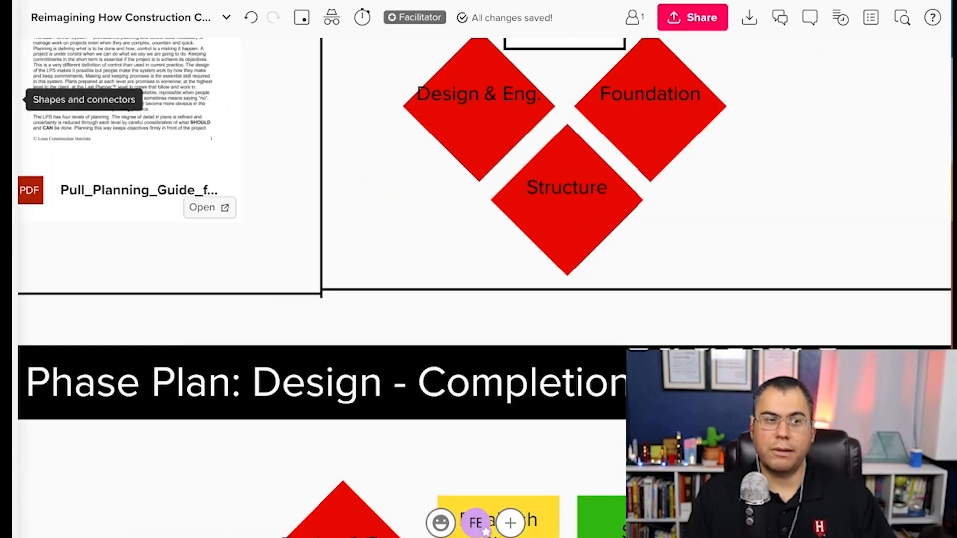
click(12, 100)
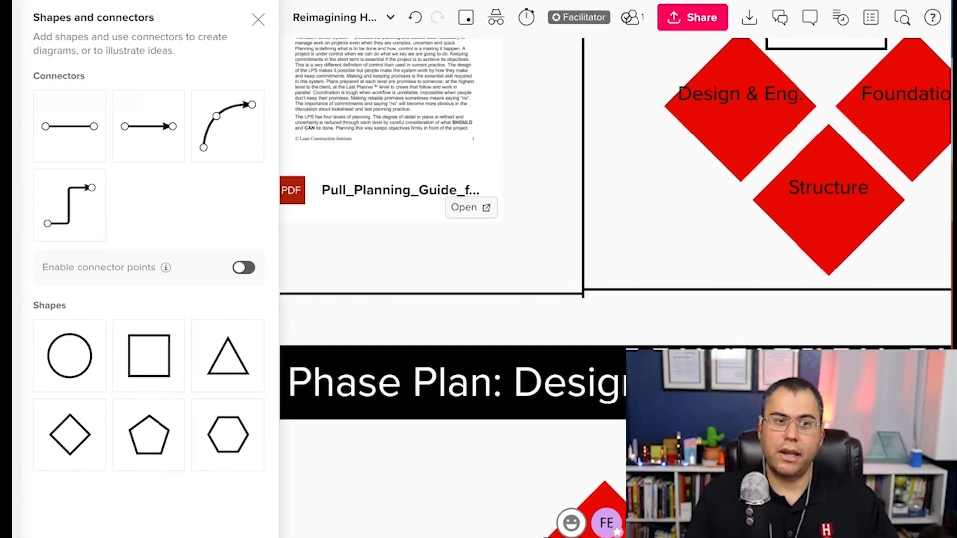
click(258, 20)
scroll(416, 224, down, 8)
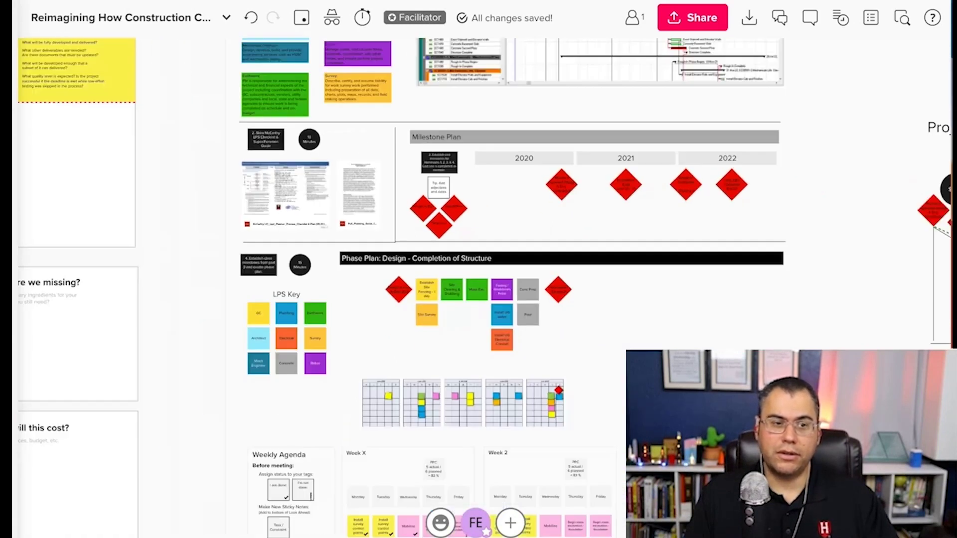
scroll(417, 224, left, 10)
scroll(692, 135, up, 1)
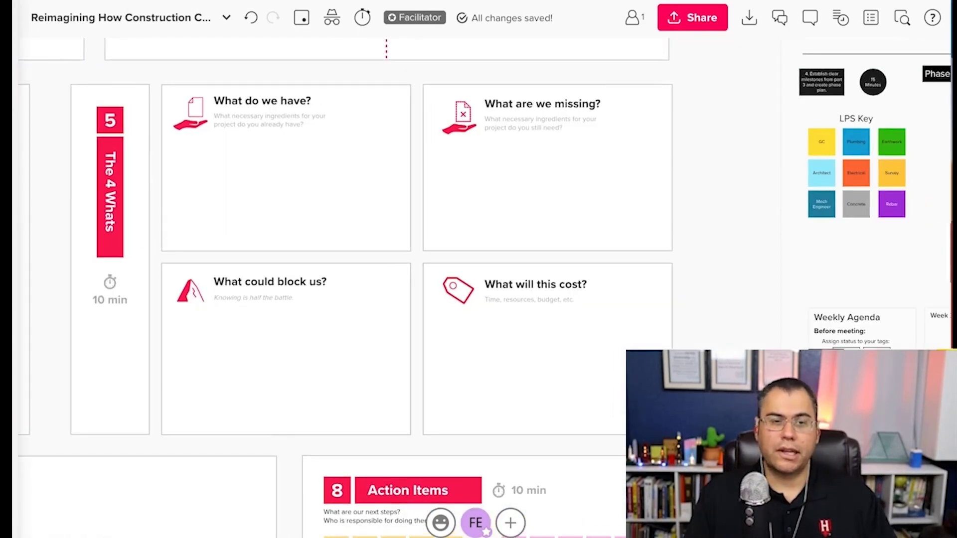
scroll(423, 84, up, 8)
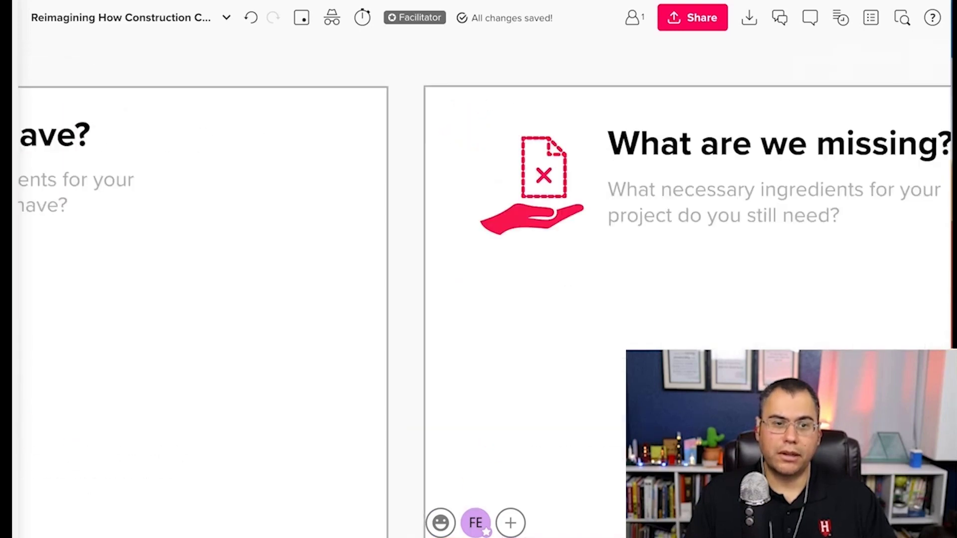
key(Right)
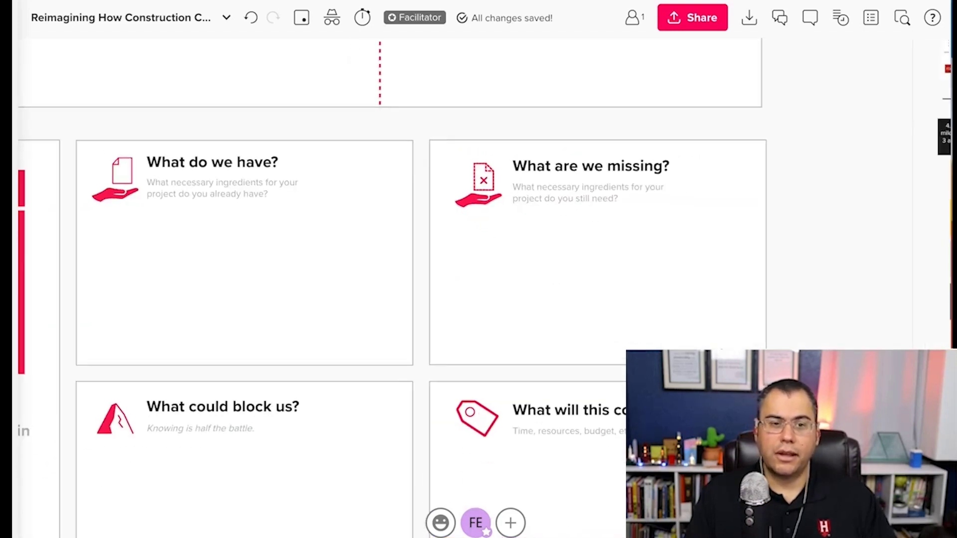
Set the border of the "What are we missing?" box to black
click(593, 253)
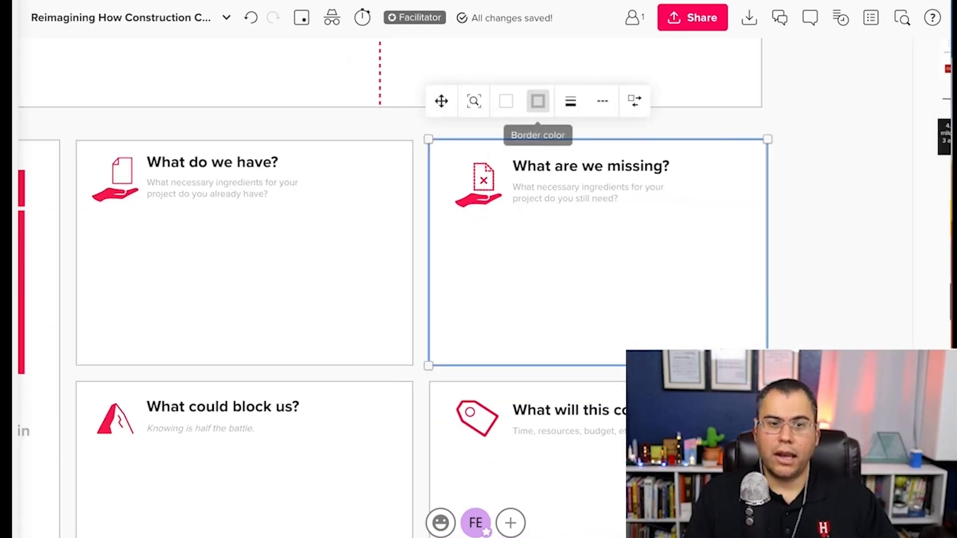
click(538, 101)
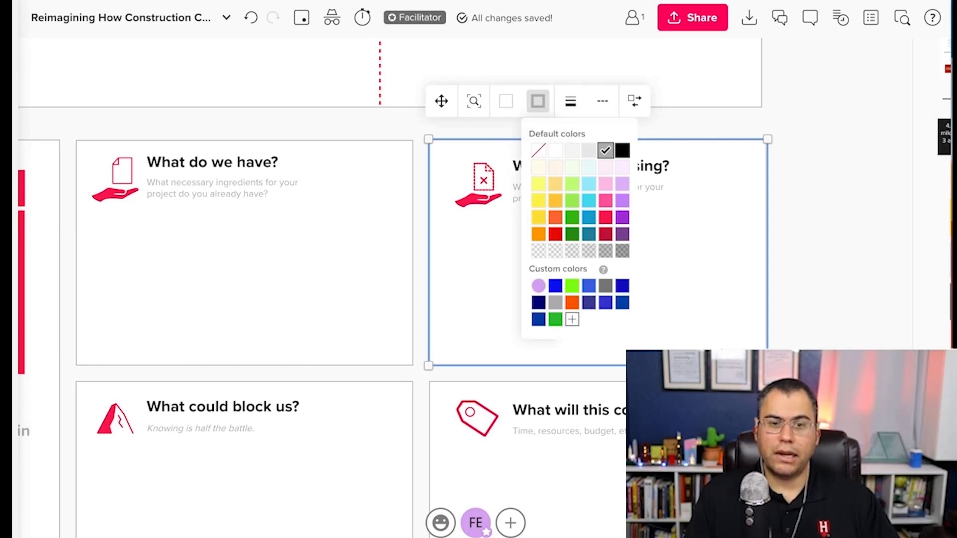
click(622, 150)
click(823, 164)
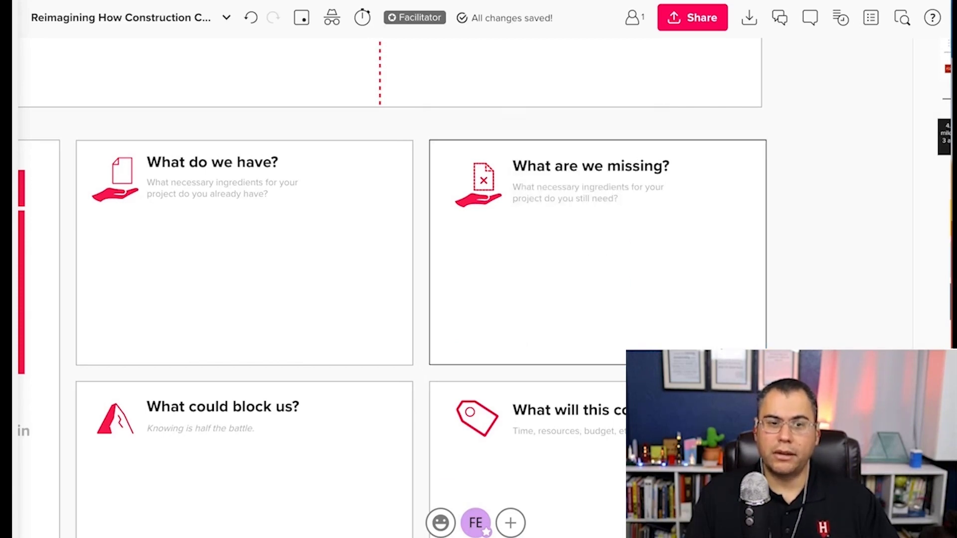
Give the "What are we missing?" box a blue border with a thicker line weight
click(602, 253)
click(538, 101)
click(556, 286)
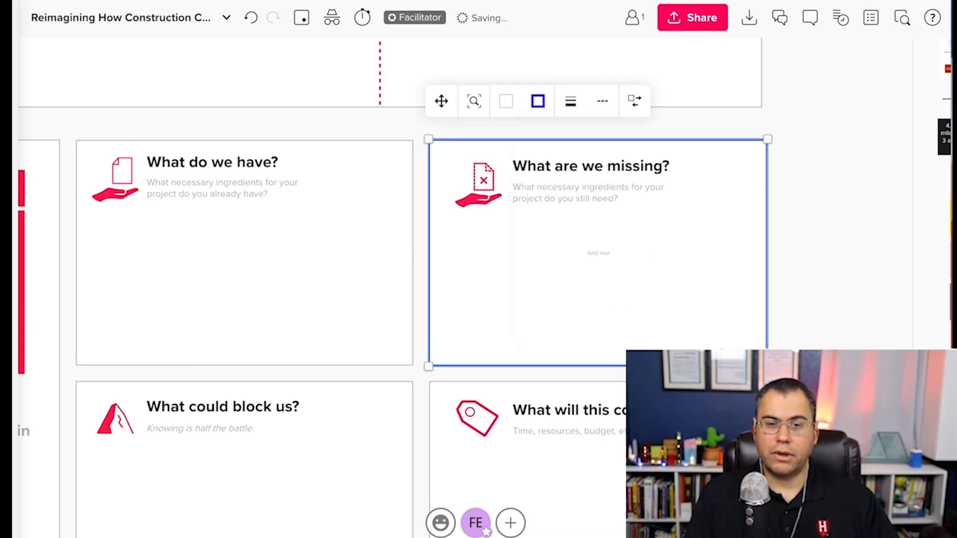
click(571, 101)
click(666, 133)
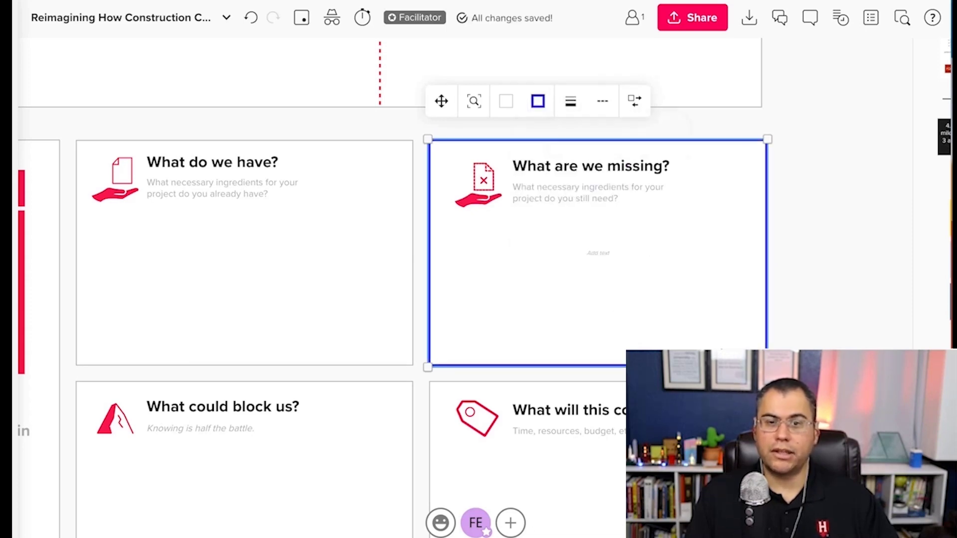
key(Escape)
Remove the blue-bordered box around "What are we missing?", leaving its icon, heading and description on the canvas
scroll(798, 239, down, 3)
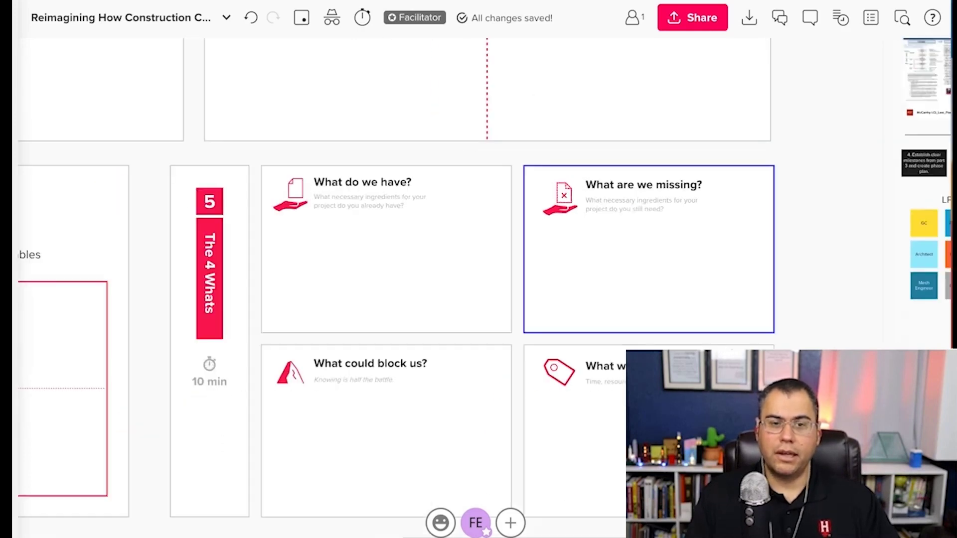
drag(798, 239, 724, 202)
scroll(709, 205, up, 2)
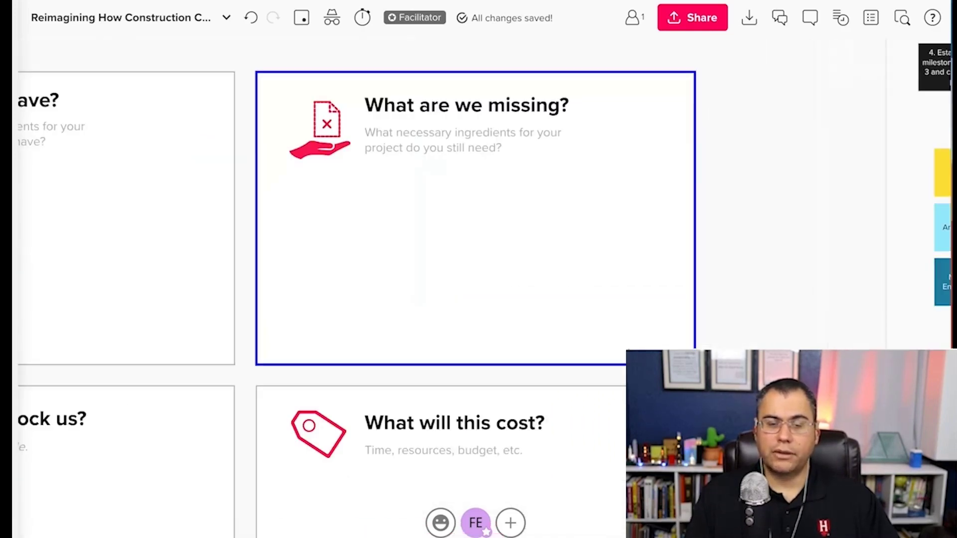
drag(598, 219, 598, 226)
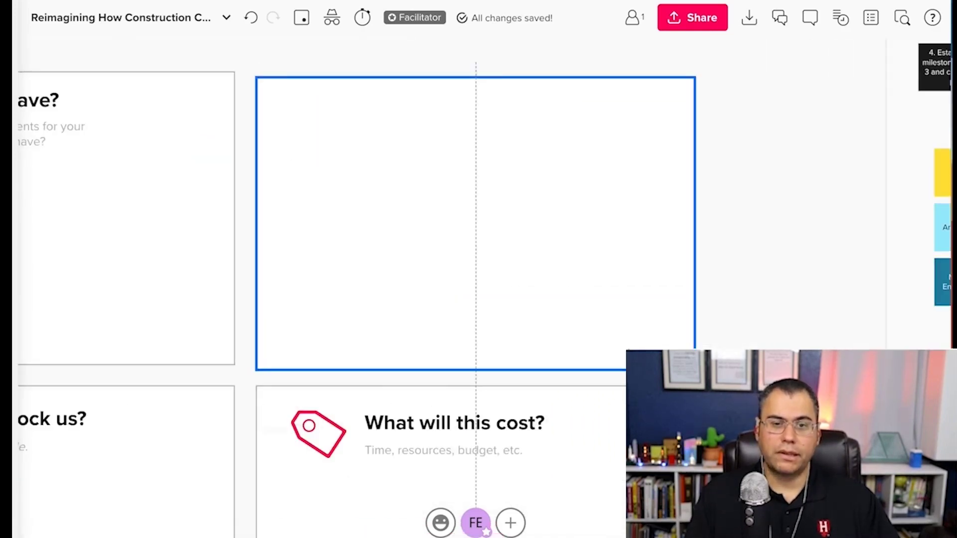
drag(598, 227, 599, 232)
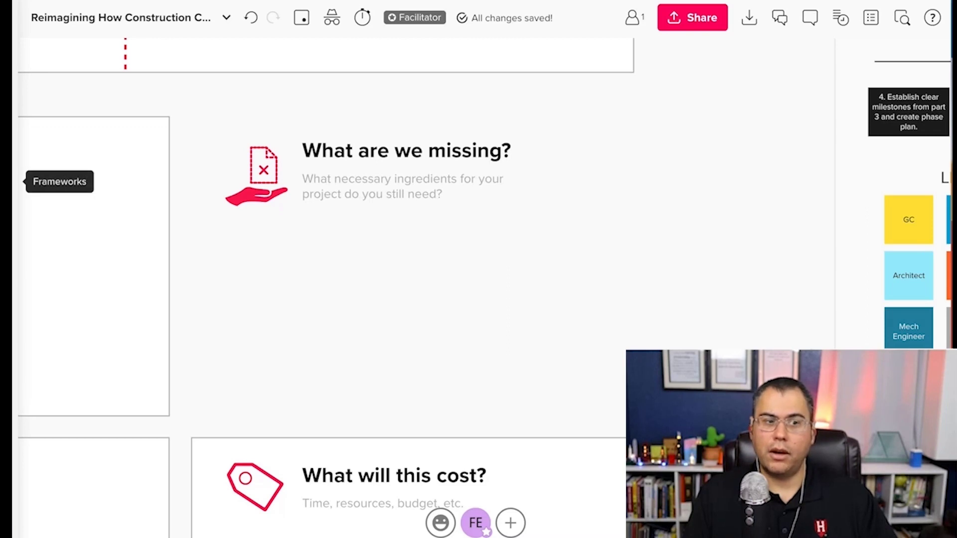
Add a Freeform area framework beside the "What are we missing?" heading and title it "Missing"
click(15, 181)
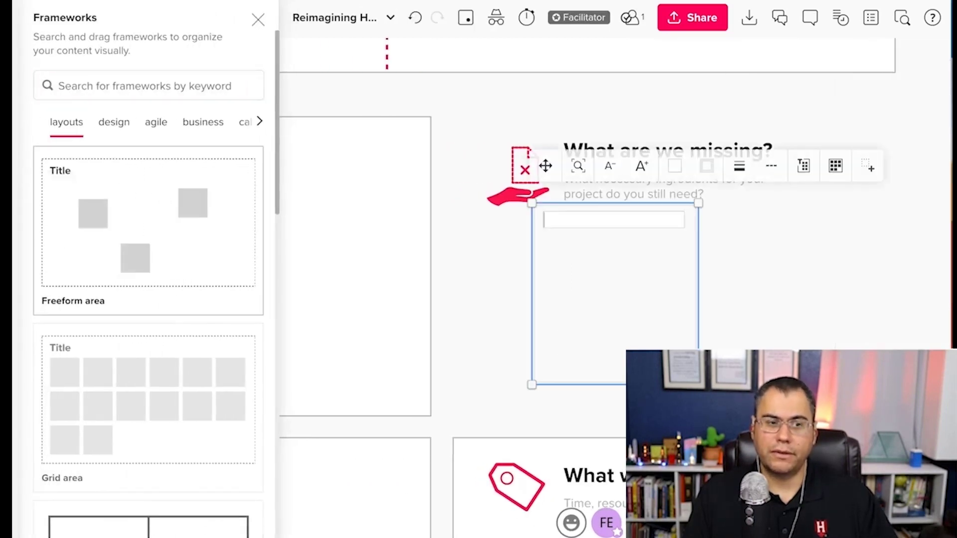
drag(615, 293, 802, 203)
double_click(772, 128)
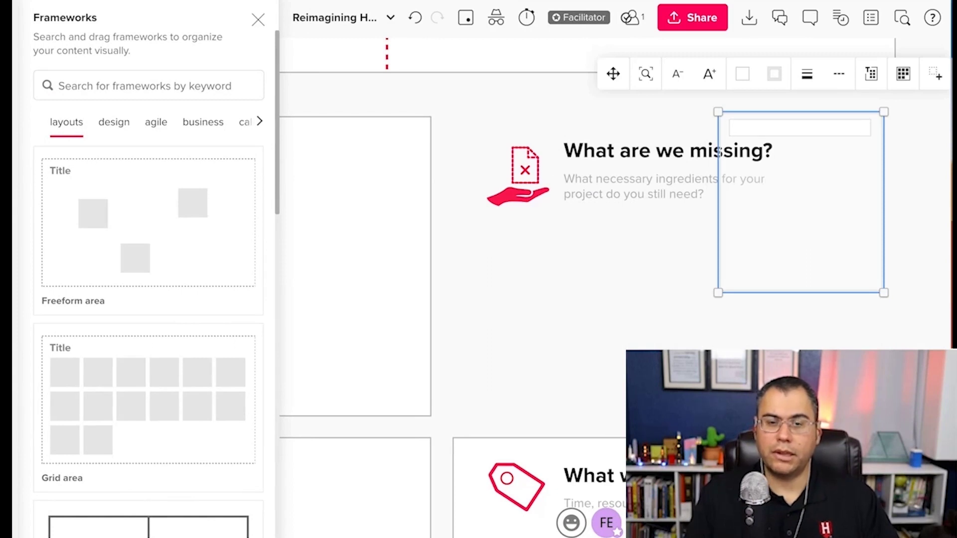
text(What are)
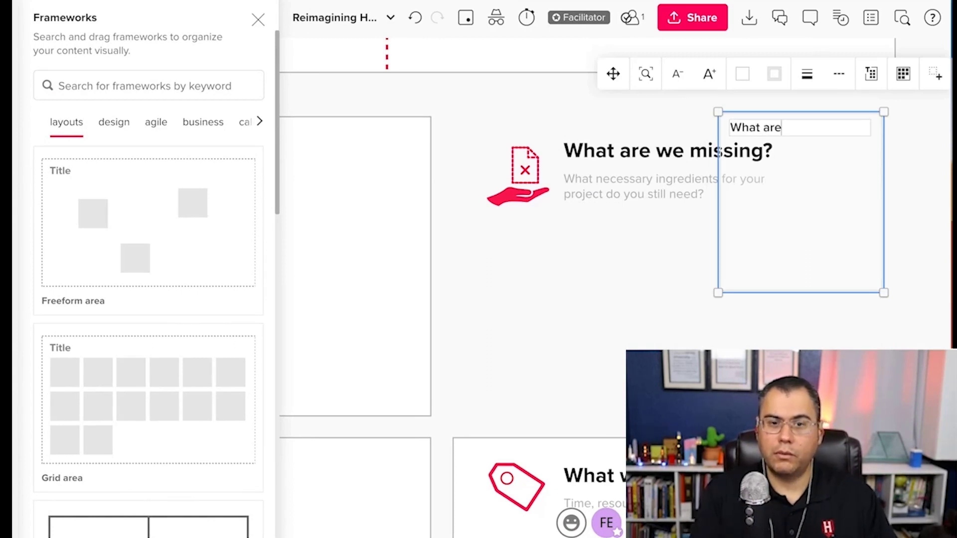
key(BackSpace)
key(BackSpace)
key(BackSpace)
key(BackSpace)
key(BackSpace)
key(BackSpace)
key(BackSpace)
key(BackSpace)
key(BackSpace)
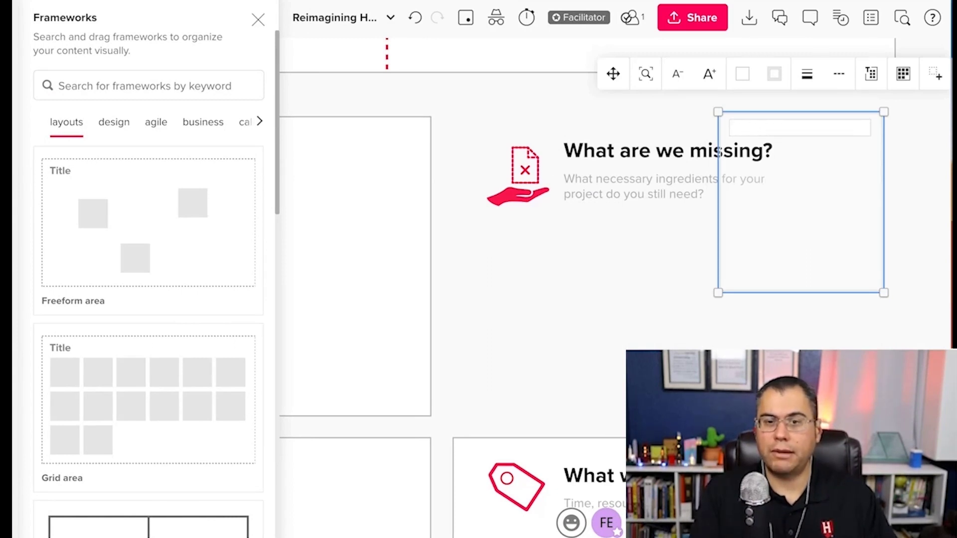
text(Missing)
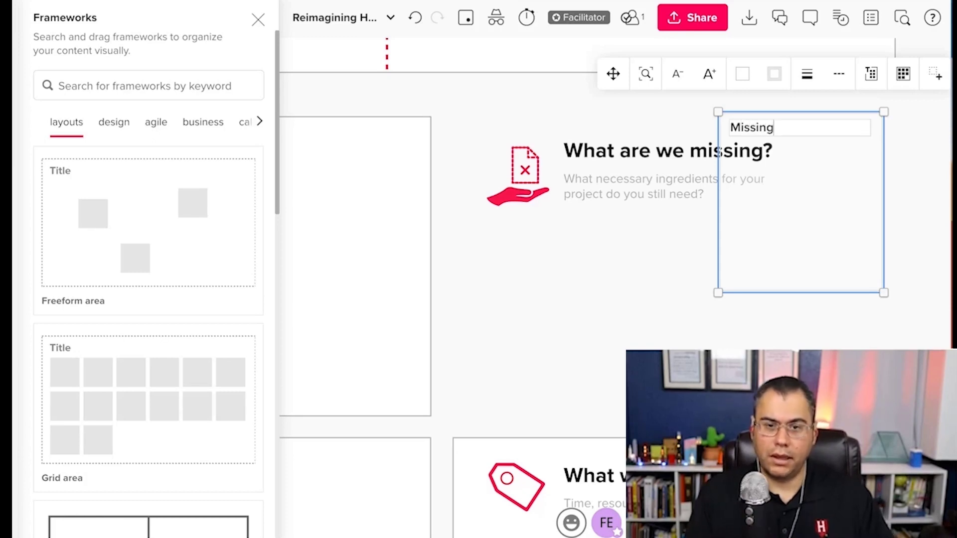
key(Escape)
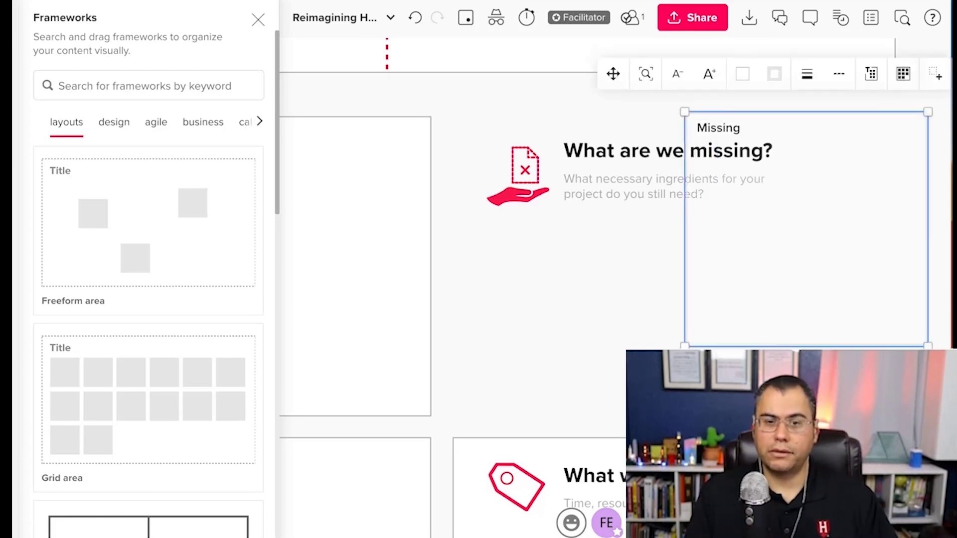
Close the frameworks library and enlarge the Missing area to roughly the height of the neighbouring box
scroll(618, 250, right, 3)
scroll(533, 209, right, 2)
scroll(534, 209, up, 1)
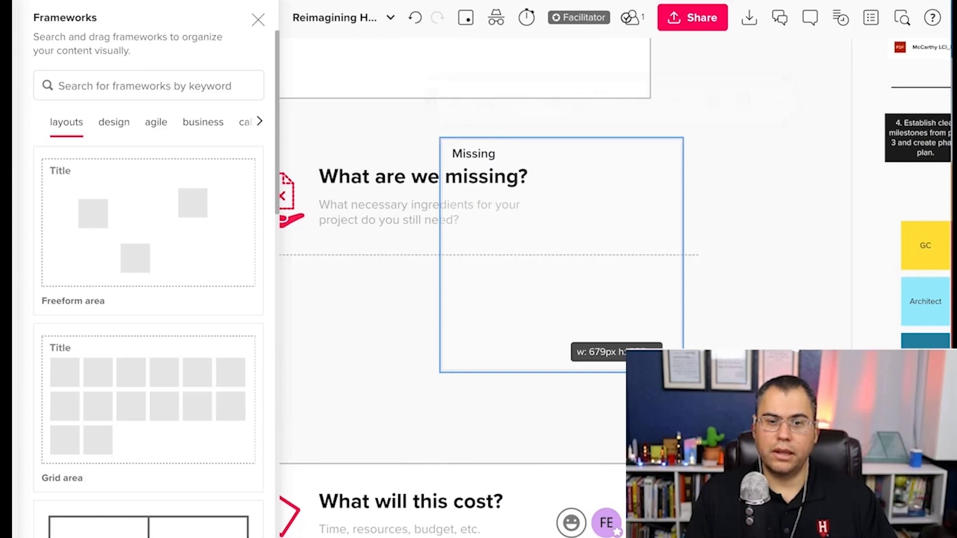
click(259, 19)
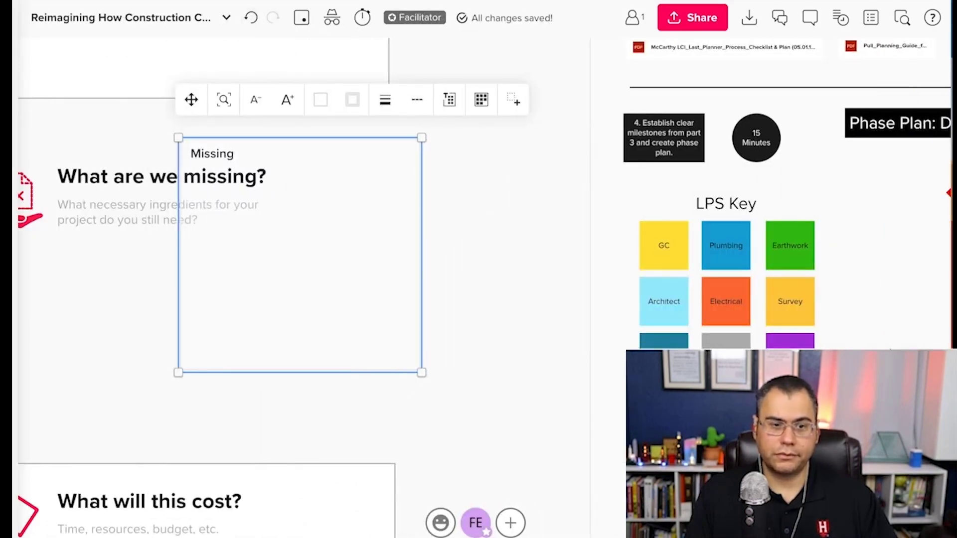
drag(421, 373, 535, 435)
scroll(536, 399, left, 4)
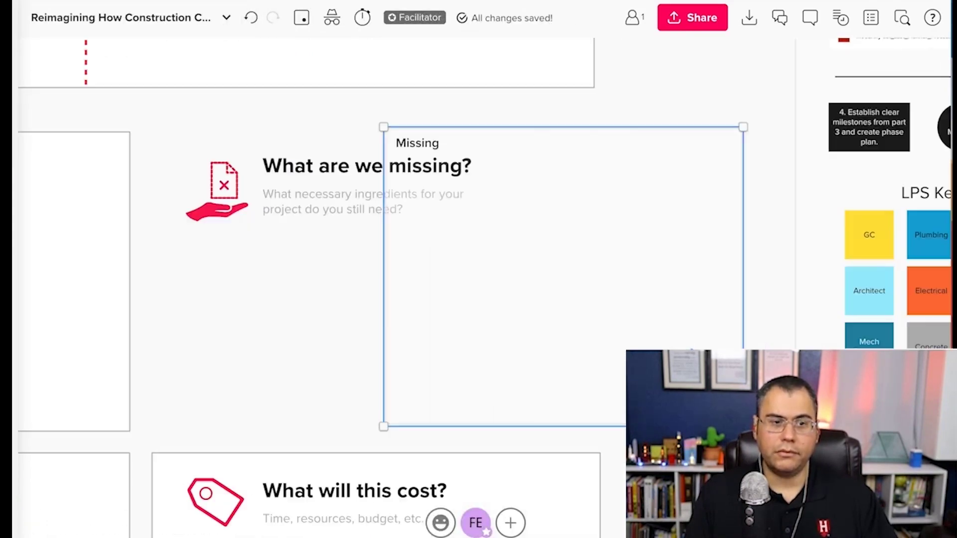
Move the "What are we missing?" icon, heading and description into the Missing area, and shift the area back above "What will this cost?"
drag(345, 251, 197, 140)
drag(309, 200, 535, 205)
scroll(535, 204, right, 2)
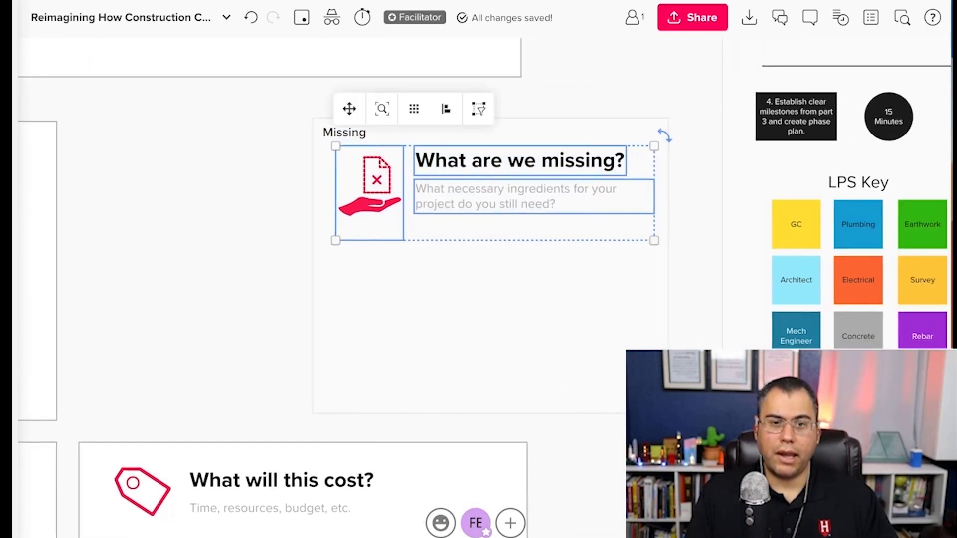
drag(491, 294, 368, 294)
drag(327, 243, 307, 247)
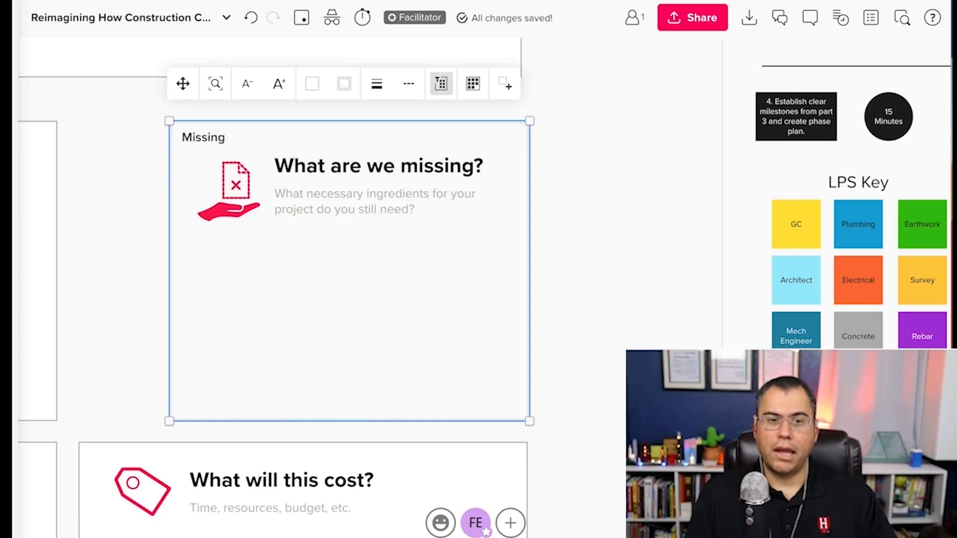
Hide the title of the Missing area and add the area to the outline
click(441, 84)
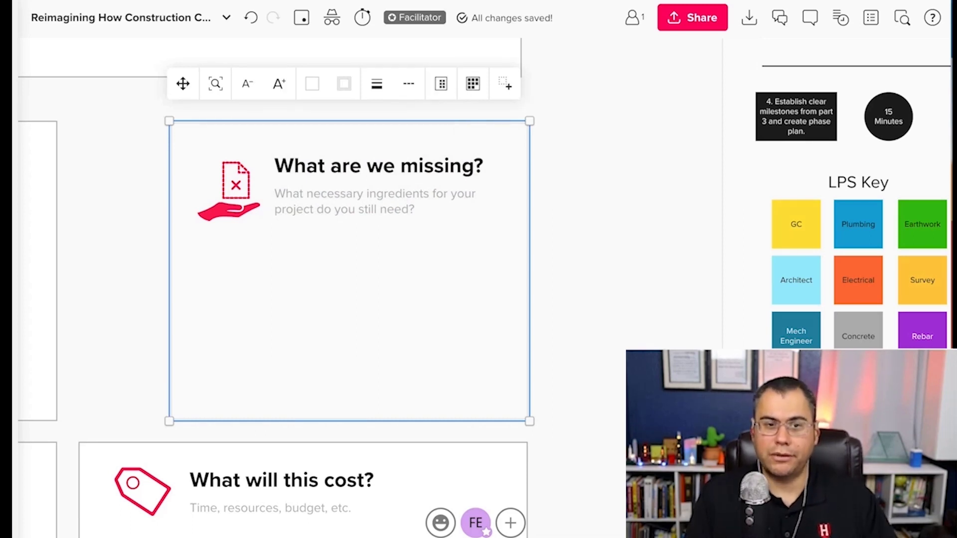
key(Escape)
right_click(484, 239)
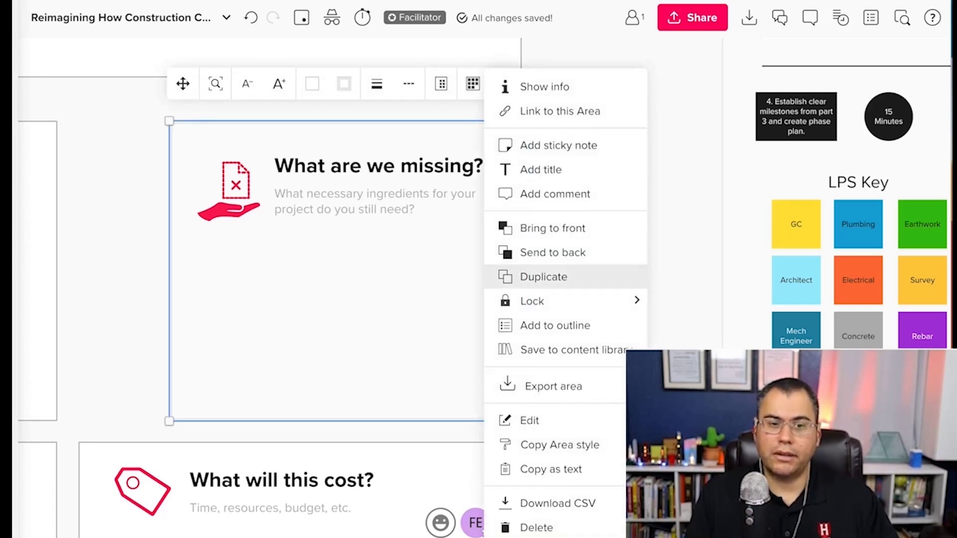
click(555, 325)
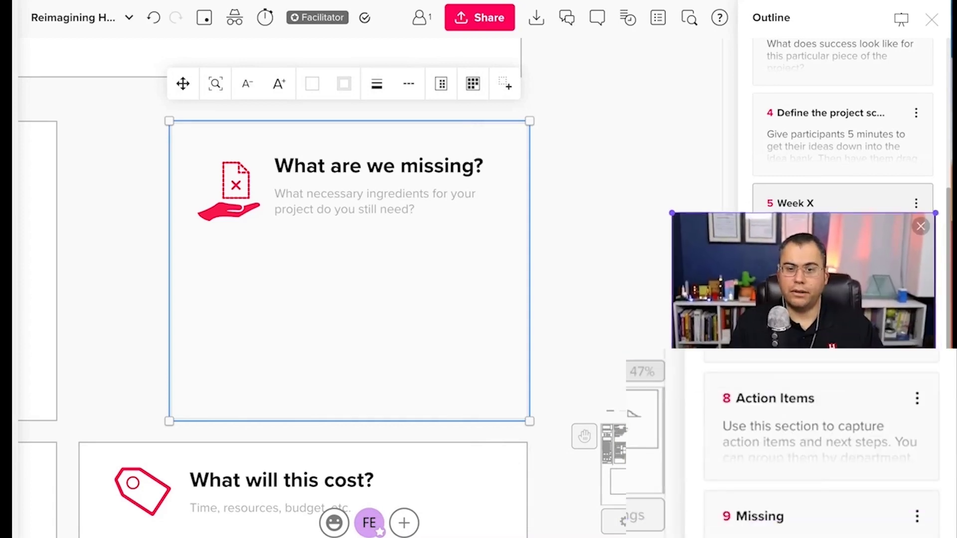
scroll(843, 224, down, 1)
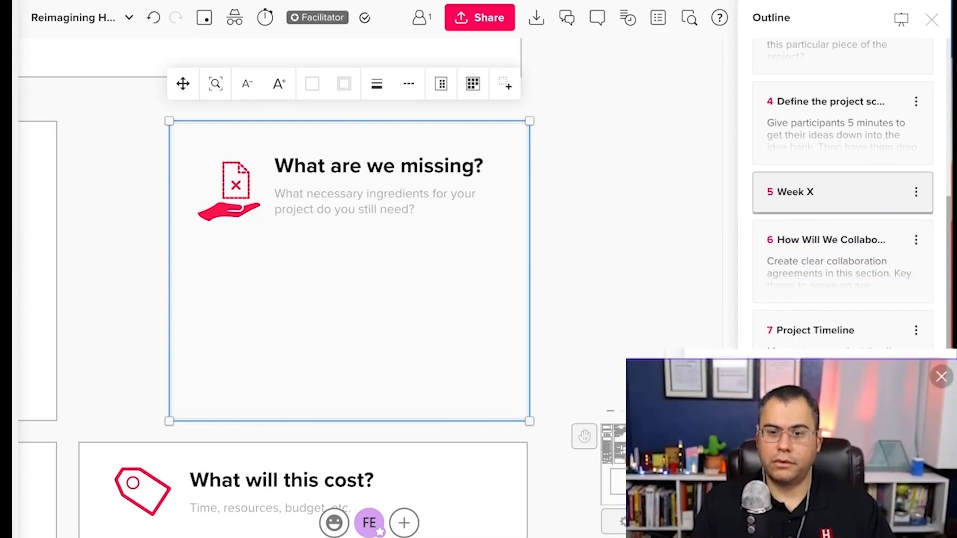
key(Escape)
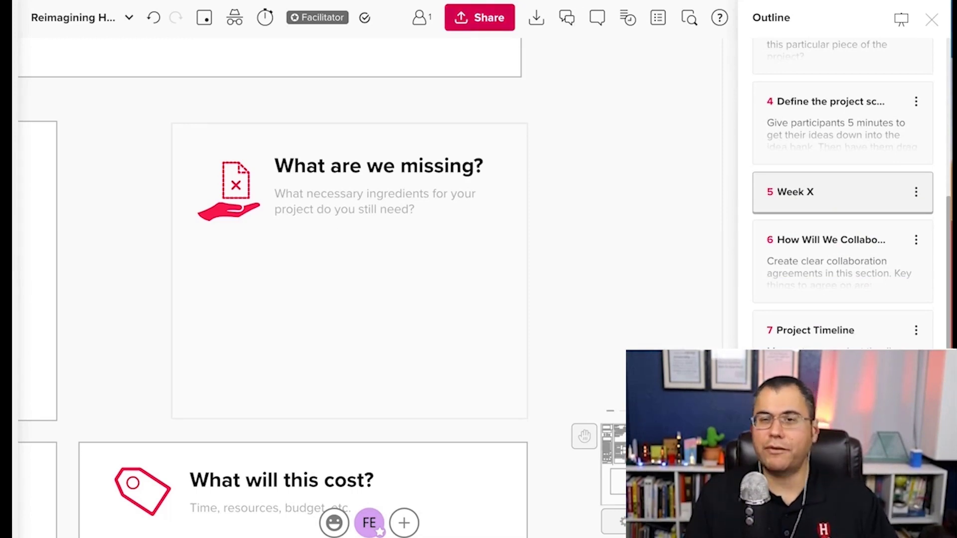
Copy the mural's visitor link from the sharing options
click(479, 17)
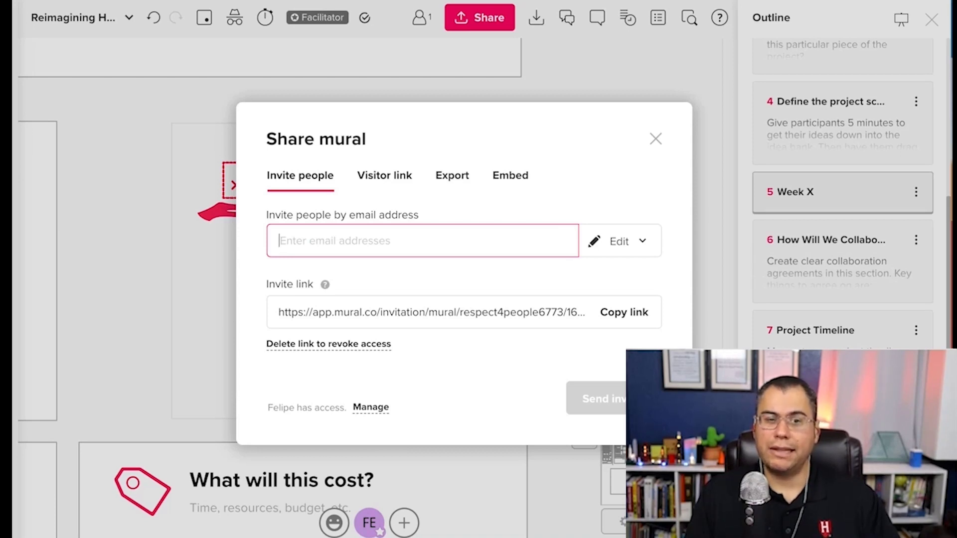
click(385, 175)
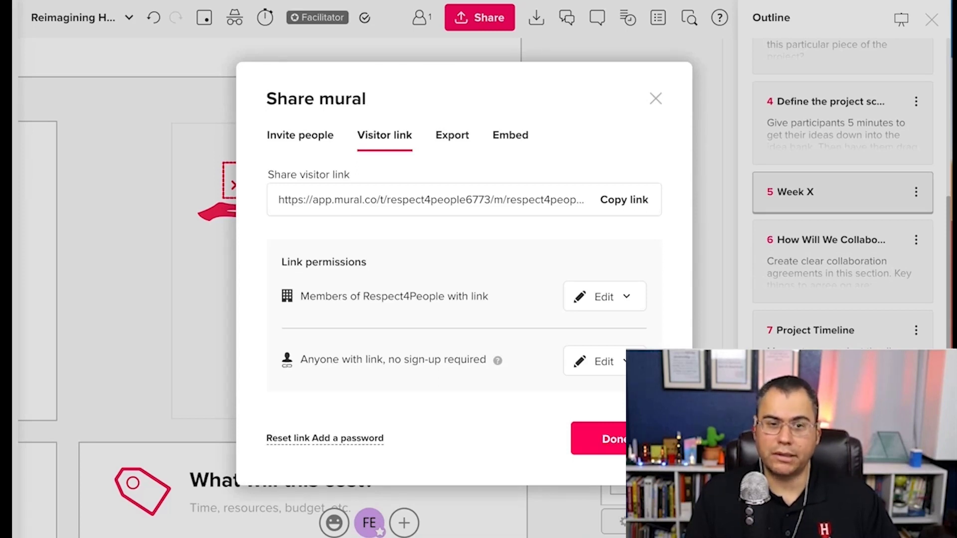
click(624, 200)
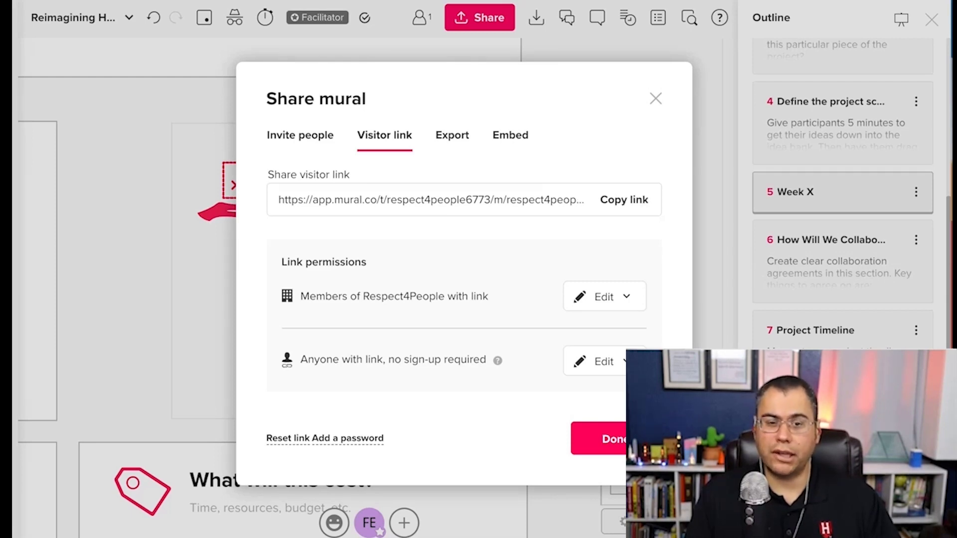
Switch the permission for anyone with the visitor link to View only, and restore it to Can edit
click(599, 361)
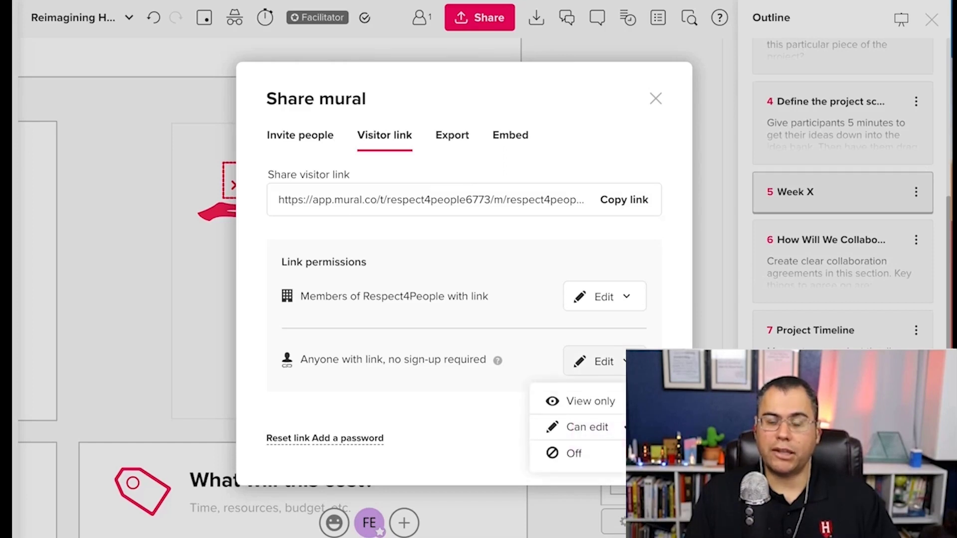
click(583, 402)
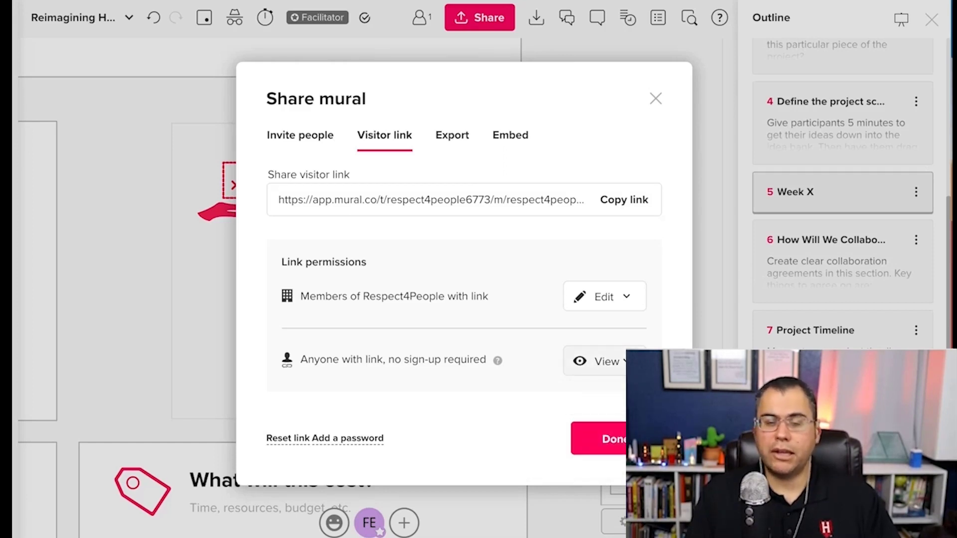
click(598, 361)
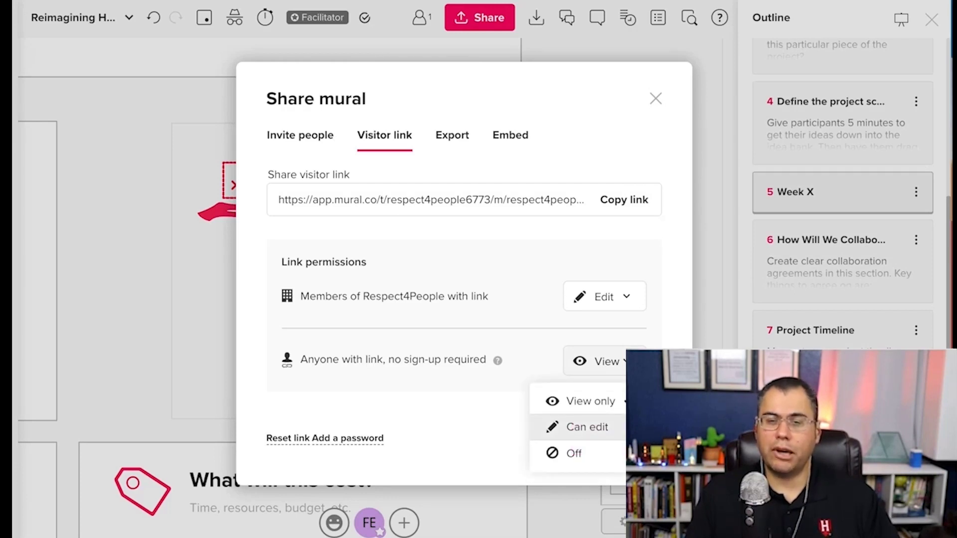
click(587, 428)
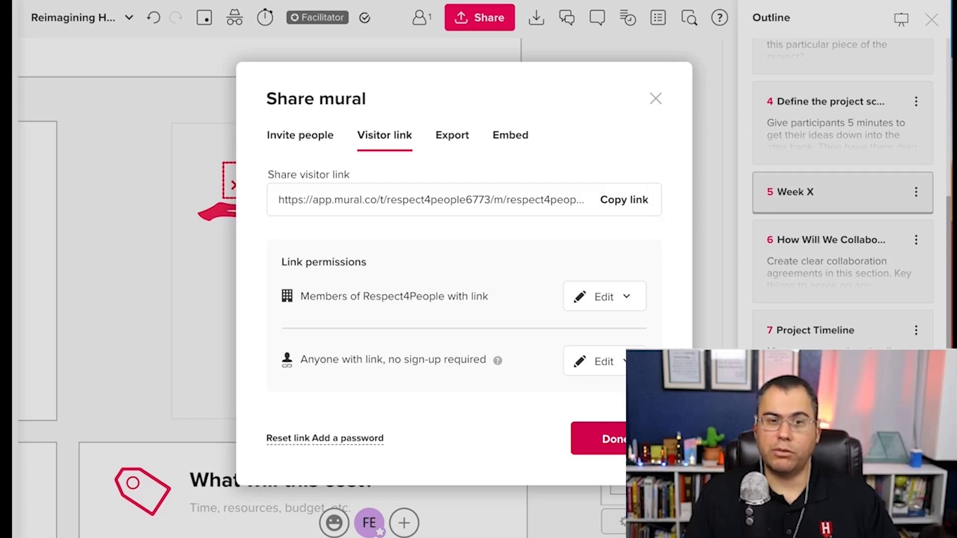
Review the mural's Export and Embed sharing options and close the sharing dialog
click(452, 135)
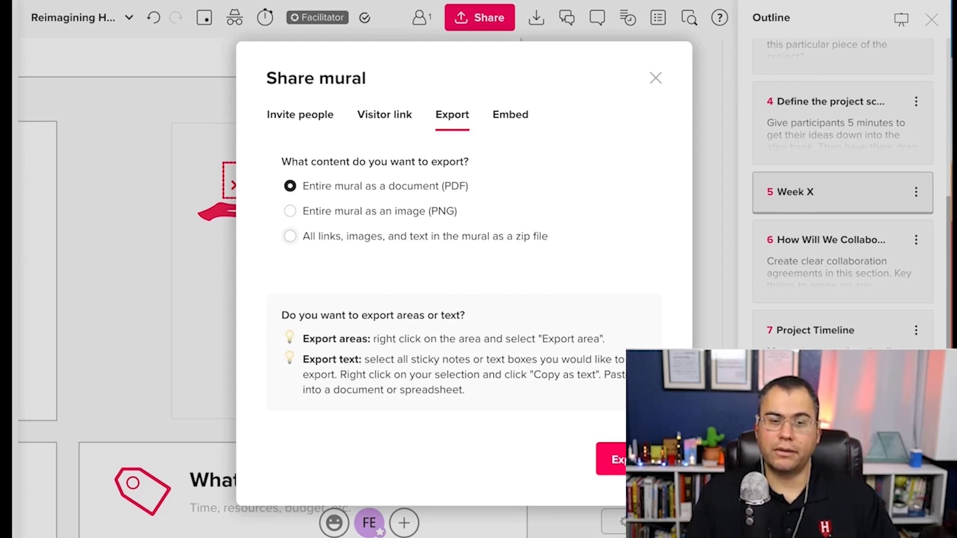
click(511, 115)
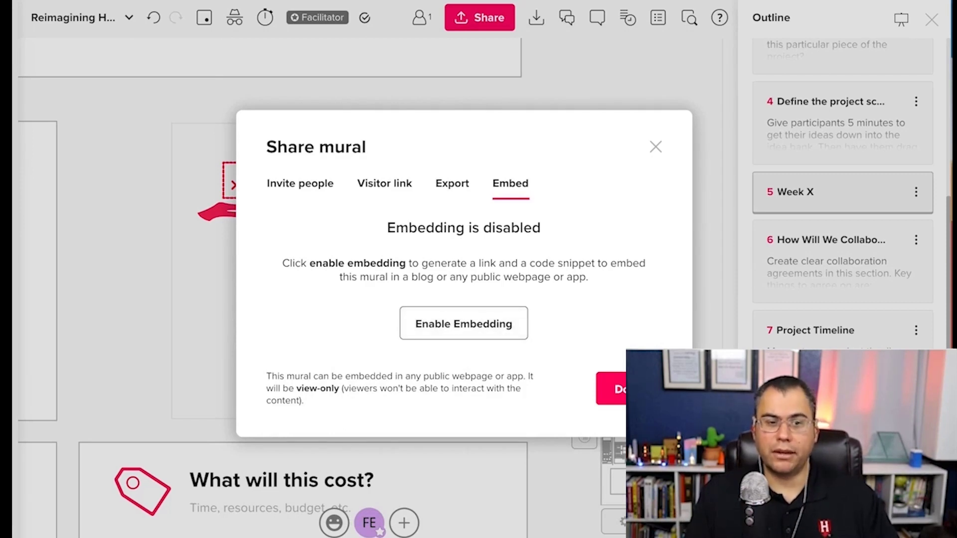
click(656, 147)
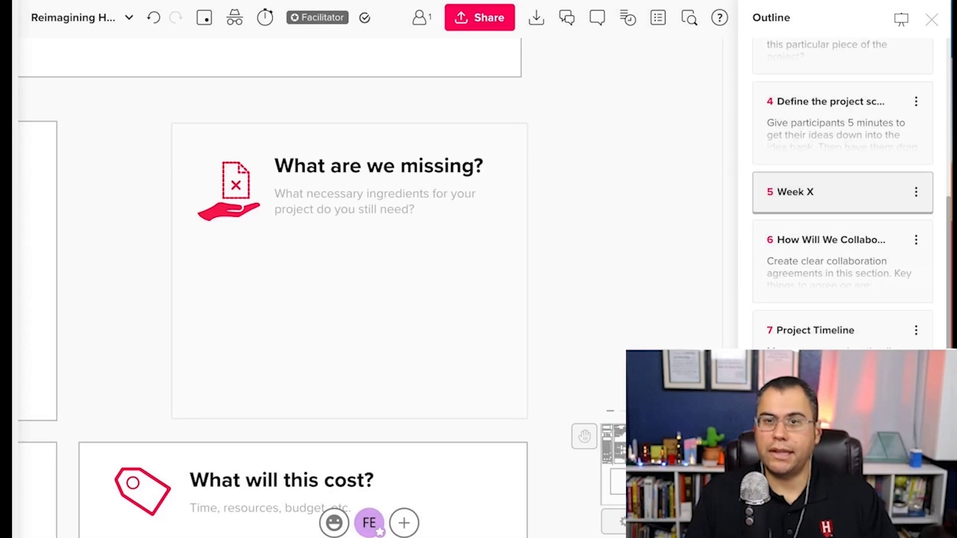
Trigger the Celebrate! confetti for the mural and send seven party popper reactions
click(370, 523)
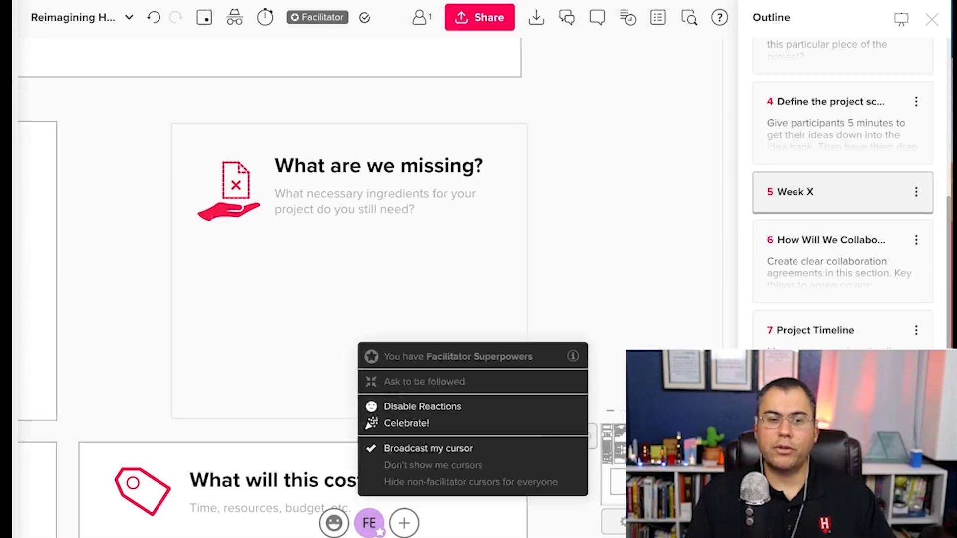
click(391, 424)
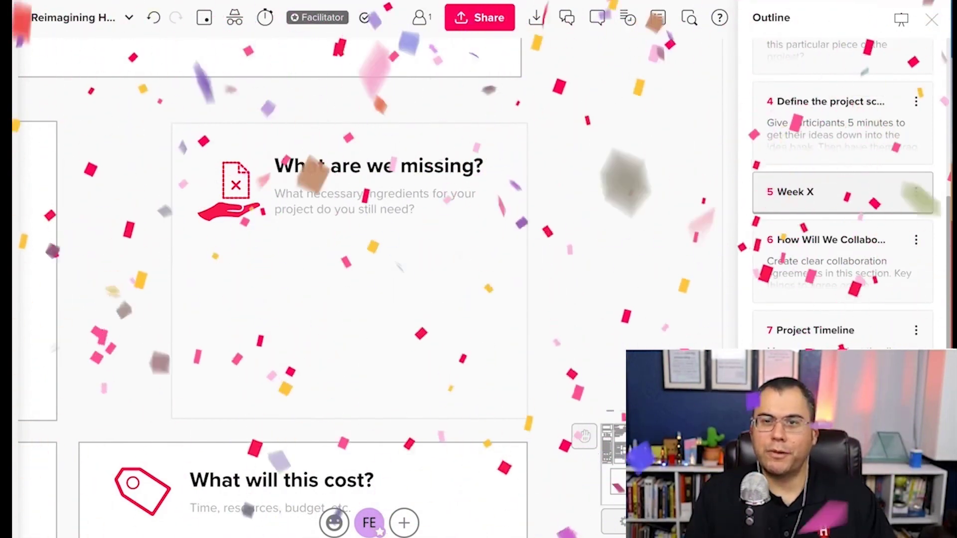
mouse_move(335, 523)
click(312, 491)
click(312, 491)
click(312, 491)
click(313, 491)
click(312, 491)
click(312, 491)
click(312, 491)
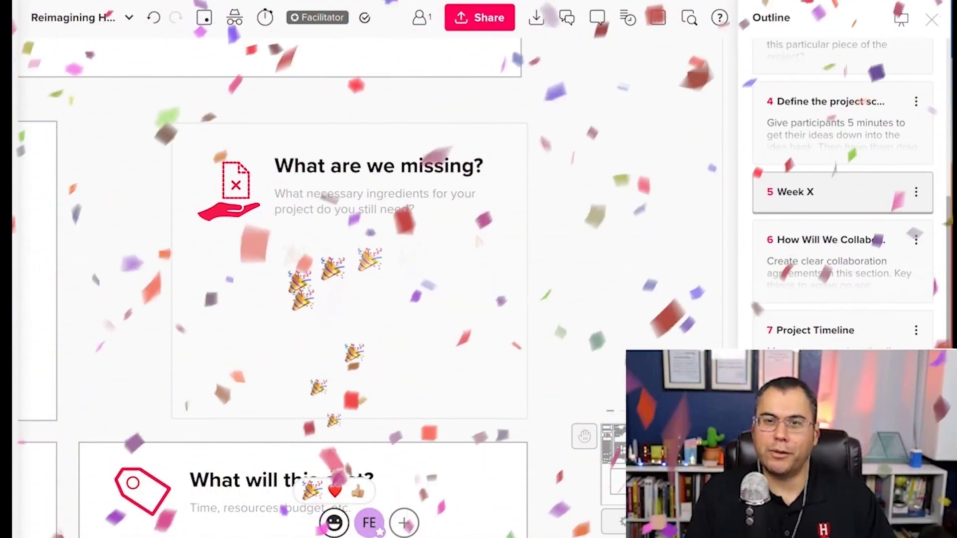